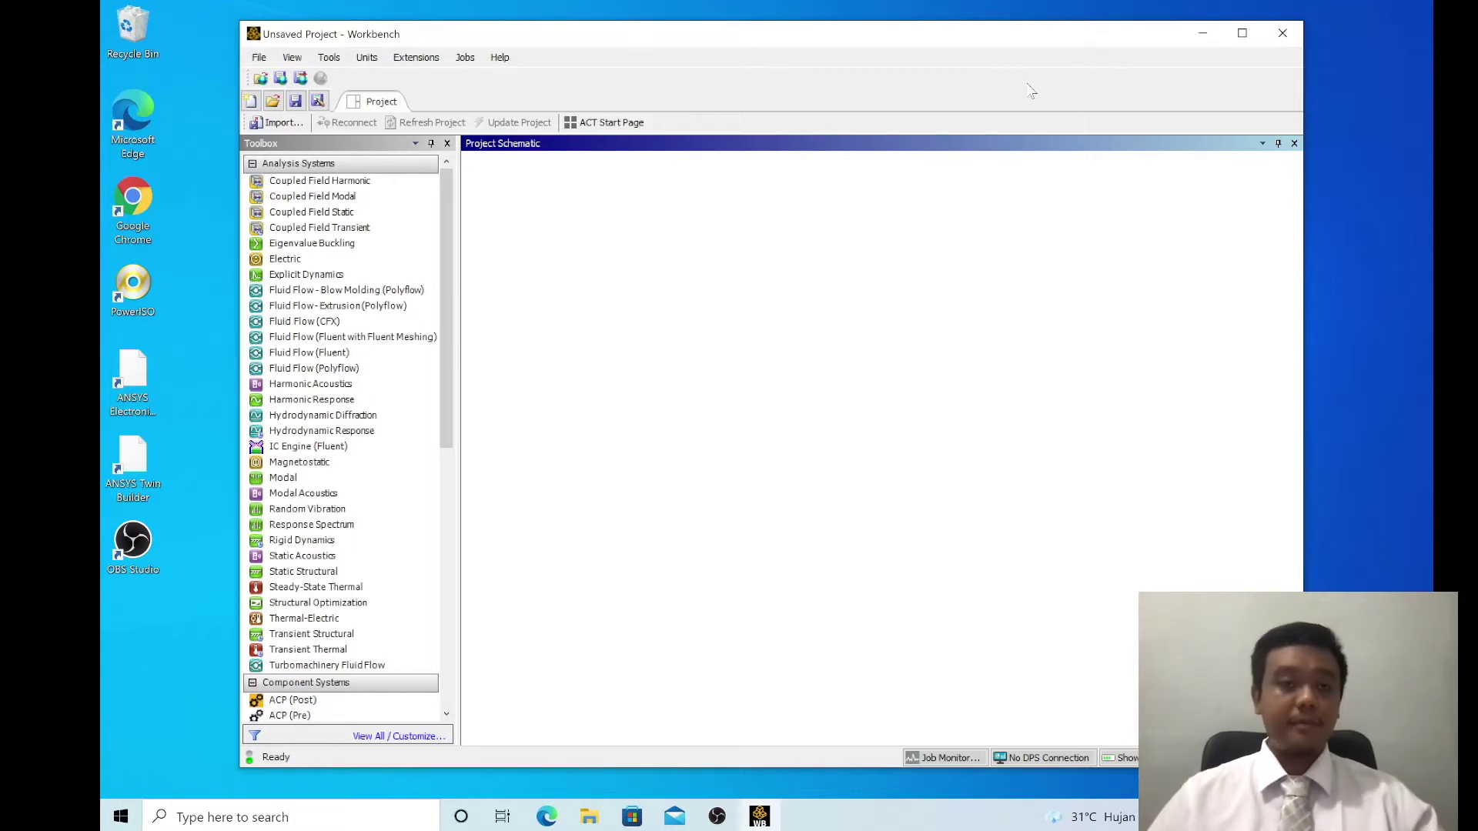
Step: Add a standalone Static Structural analysis system to the project schematic
left_click_drag(933, 34, 965, 35)
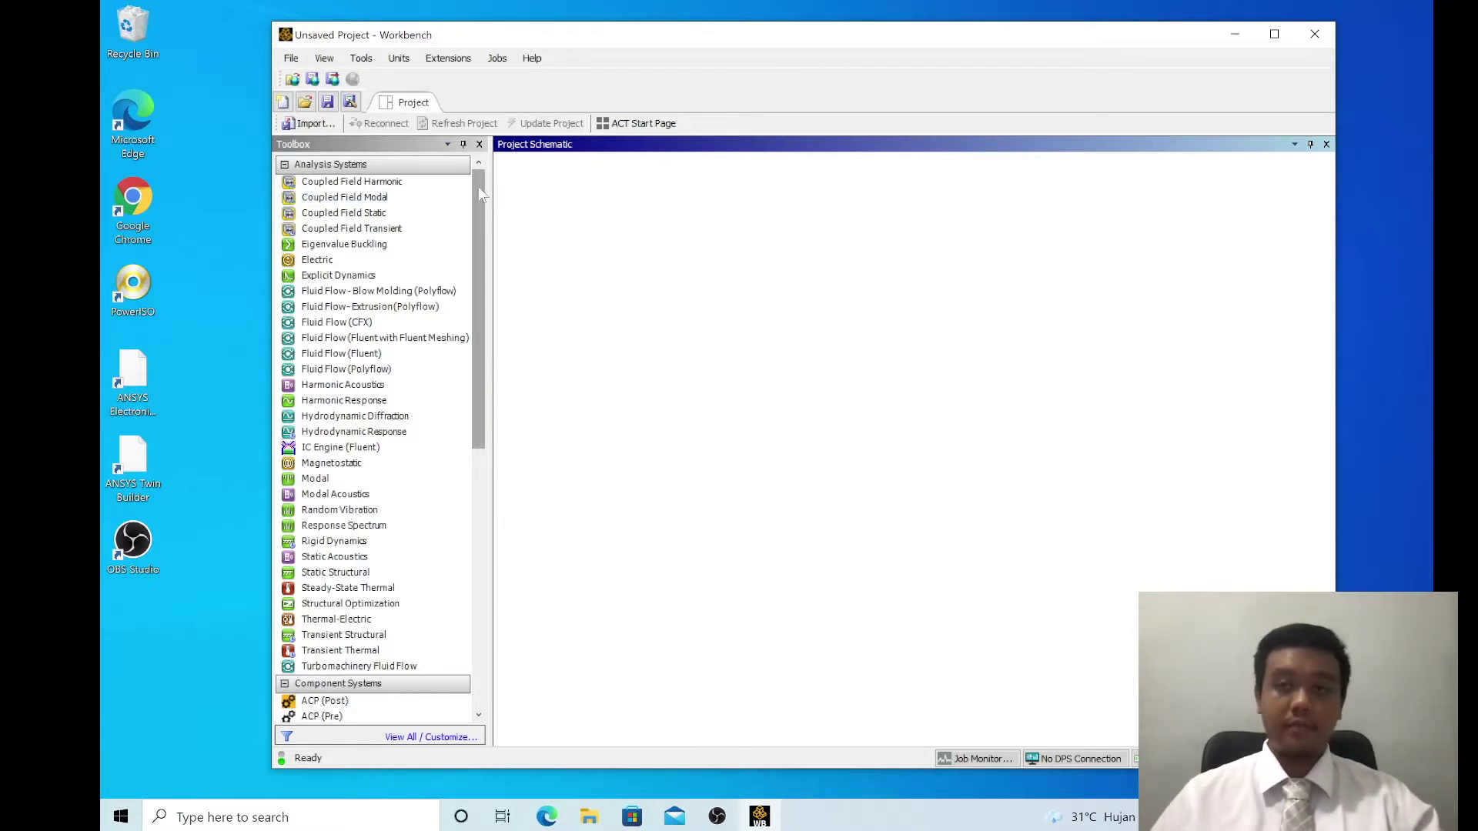
scroll(477, 197, "down", 2)
scroll(477, 185, "up", 2)
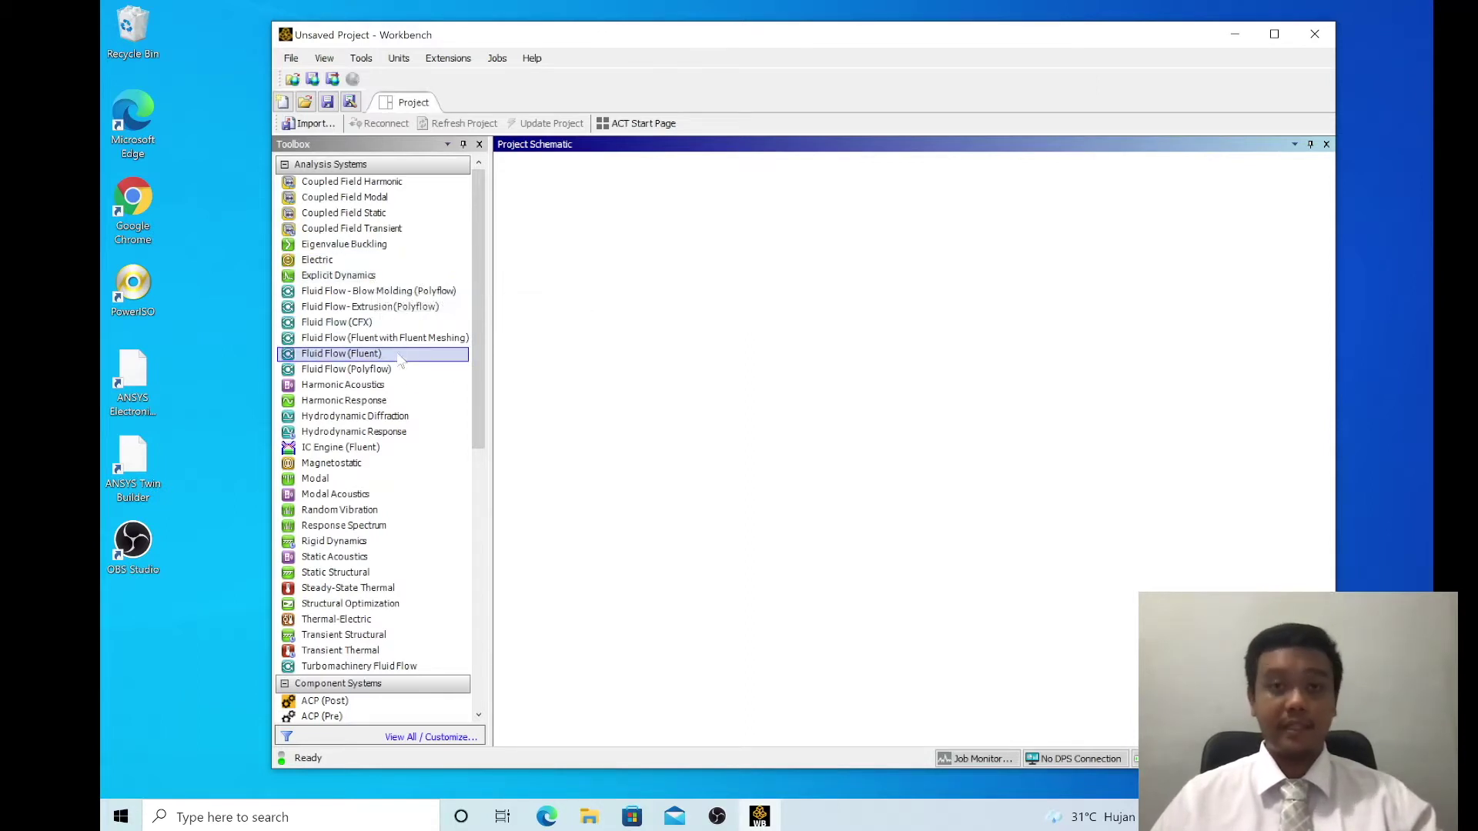
left_click_drag(483, 236, 484, 298)
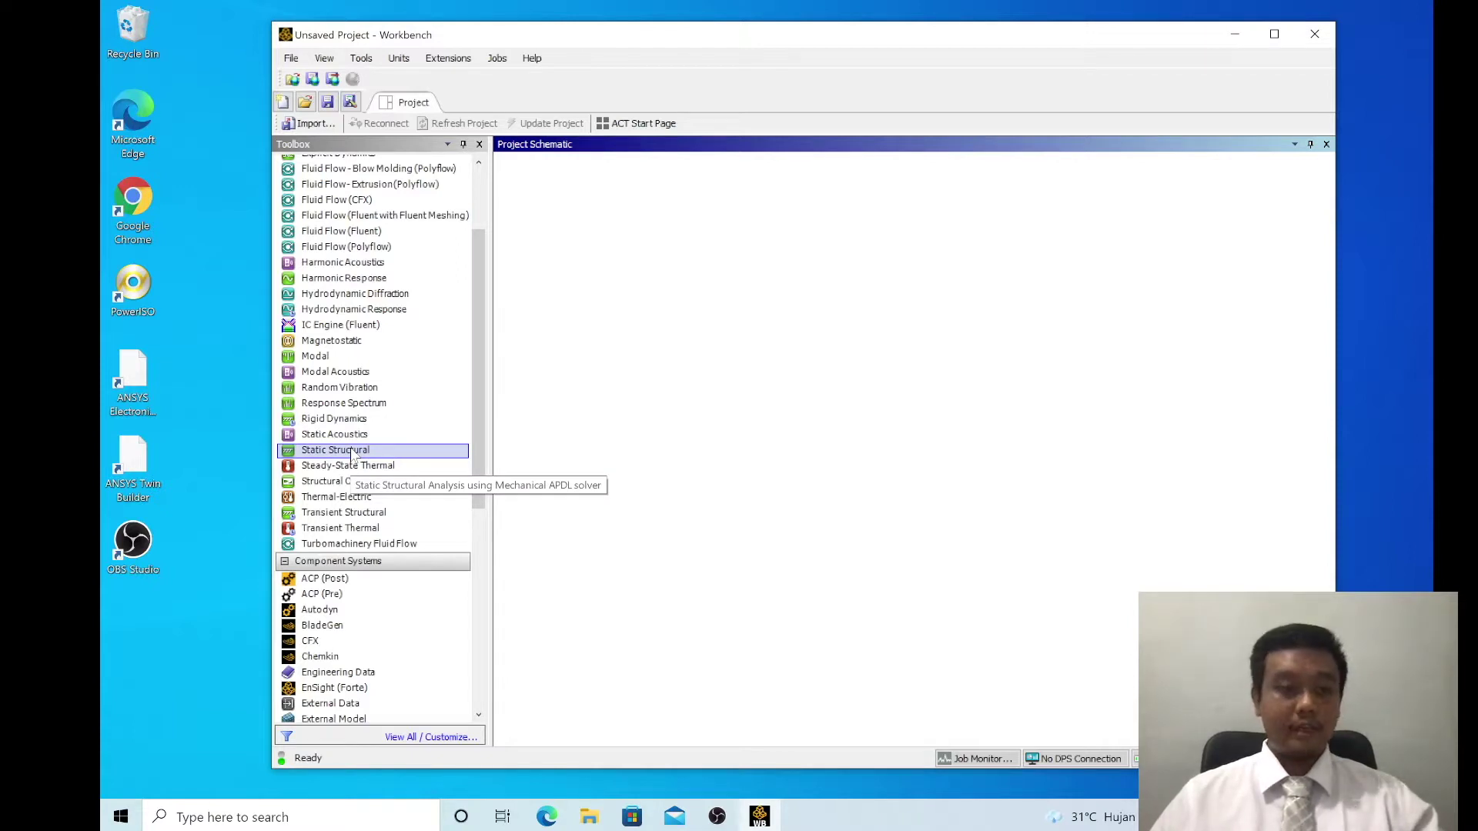
left_click_drag(351, 454, 600, 234)
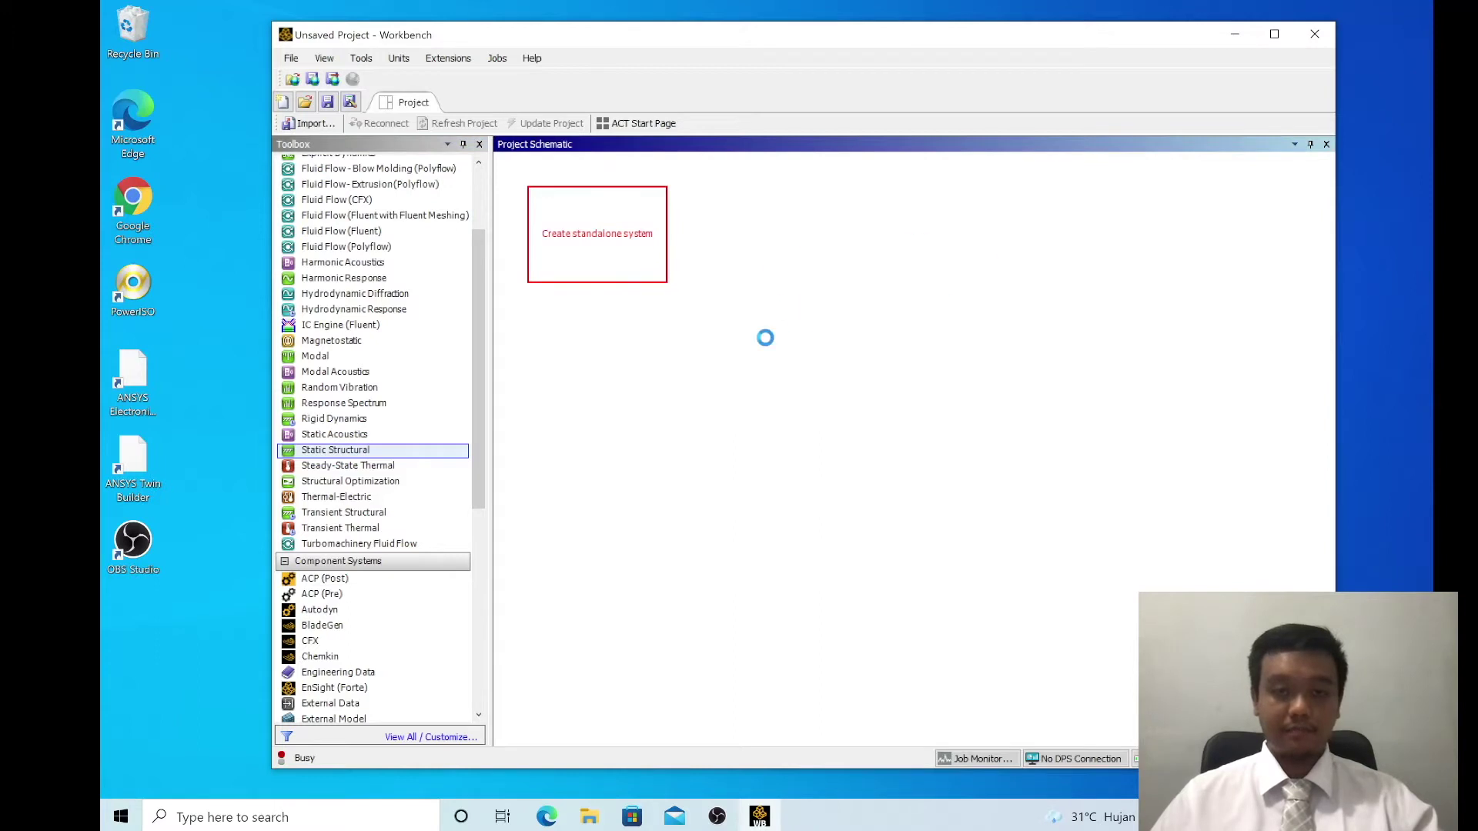
left_click(790, 313)
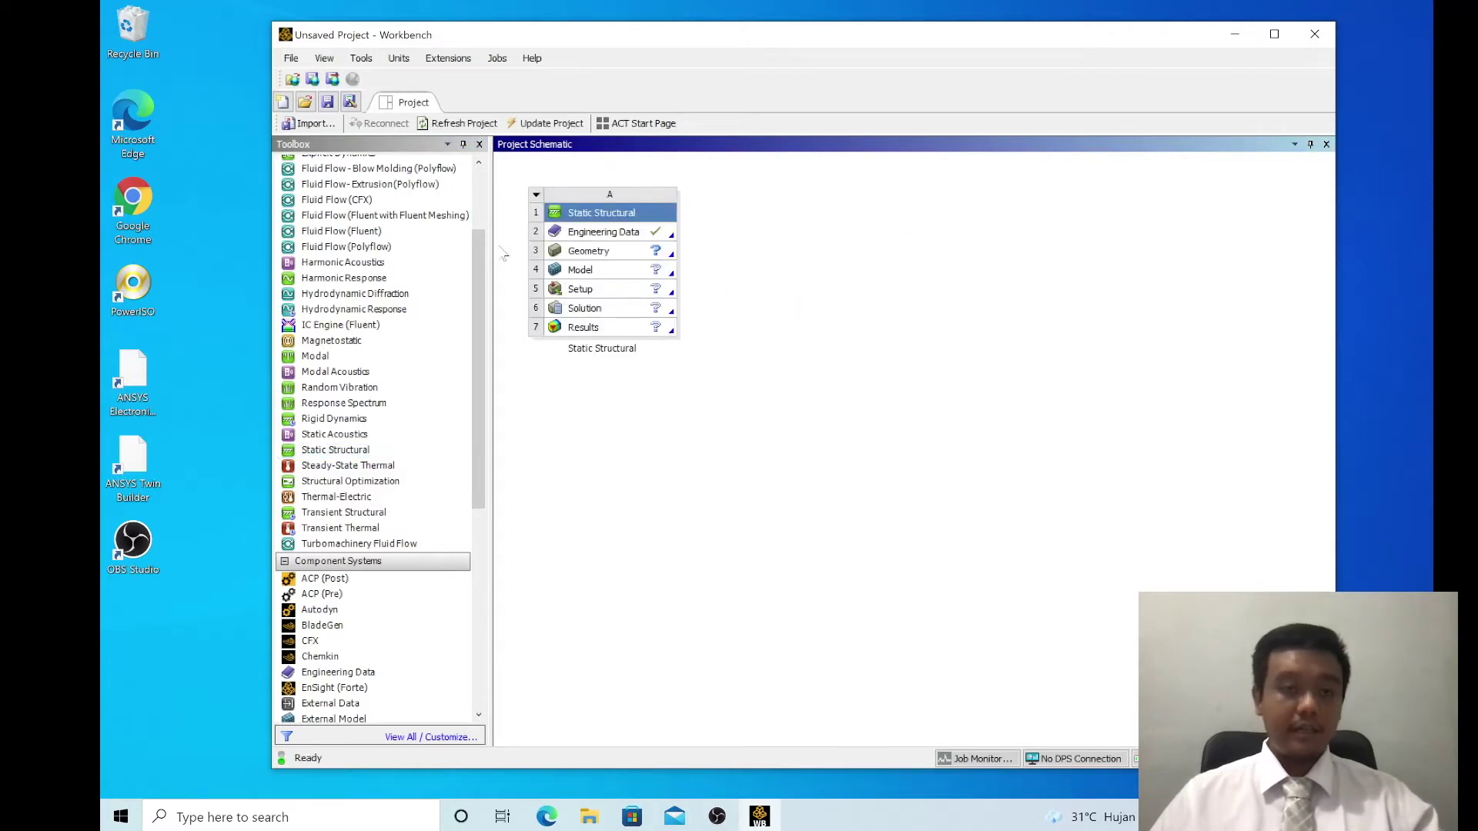
left_click_drag(477, 230, 464, 443)
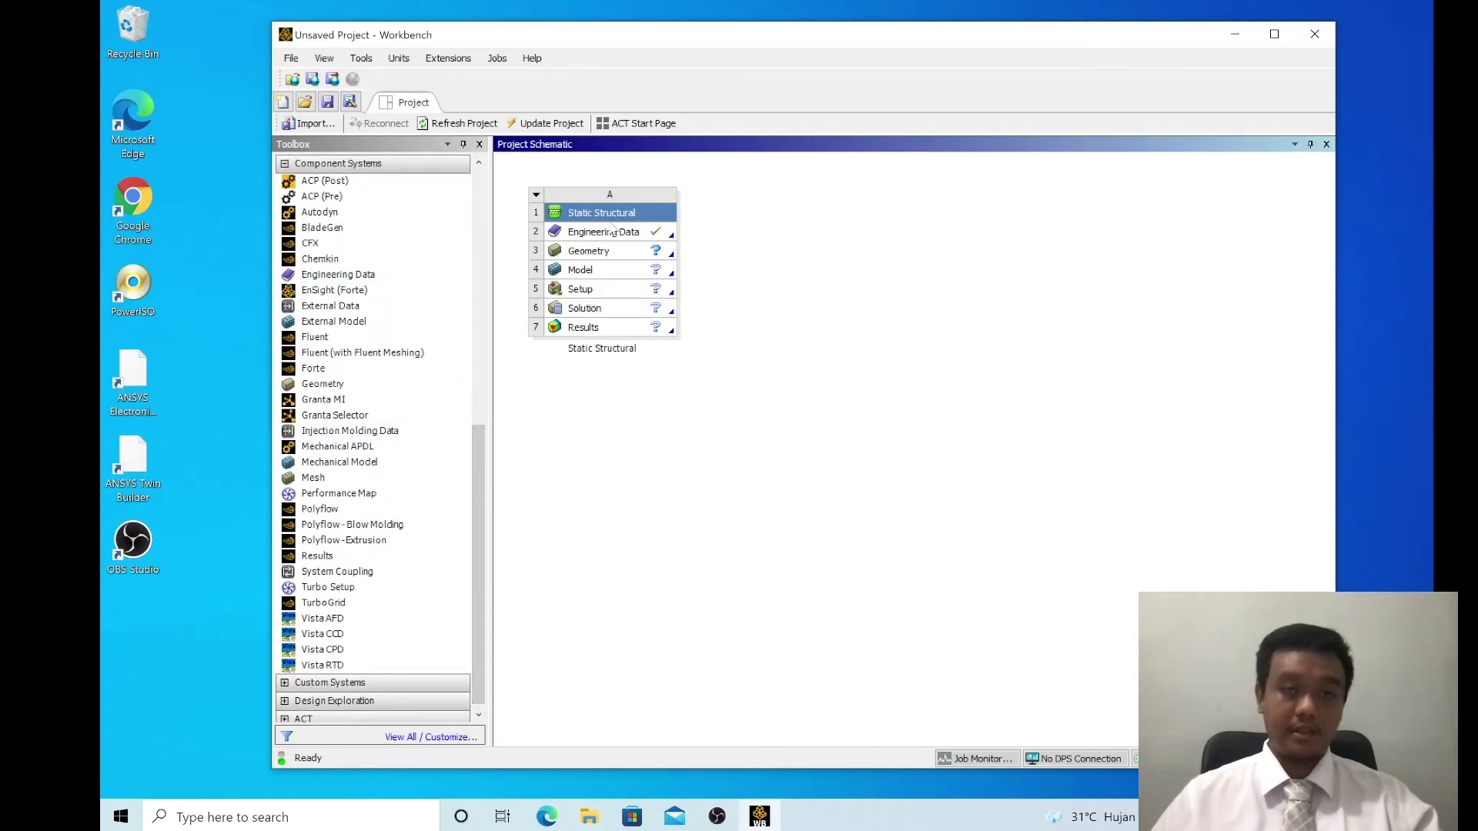
left_click(643, 218)
left_click(392, 275)
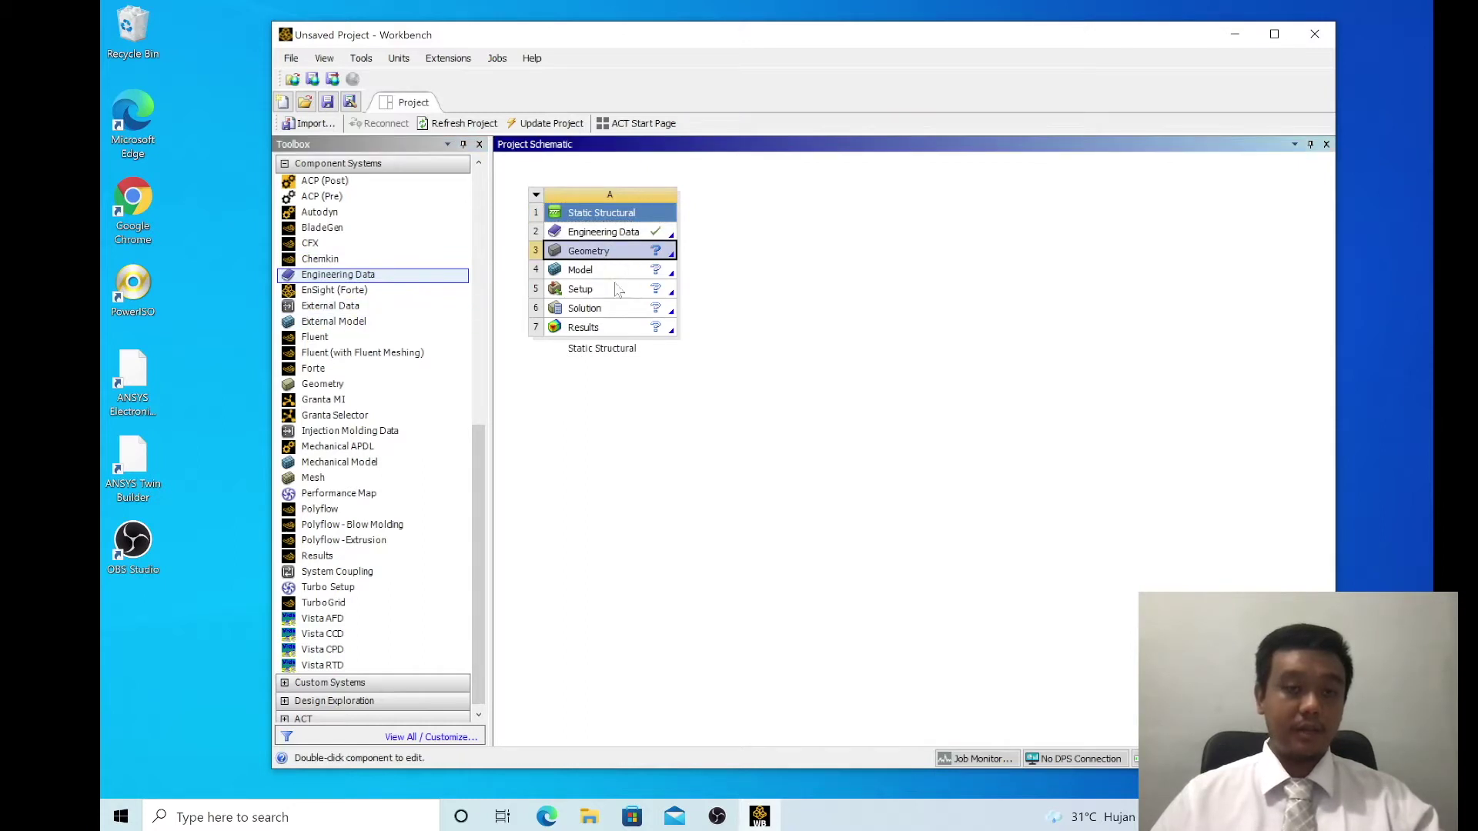
left_click_drag(473, 447, 512, 221)
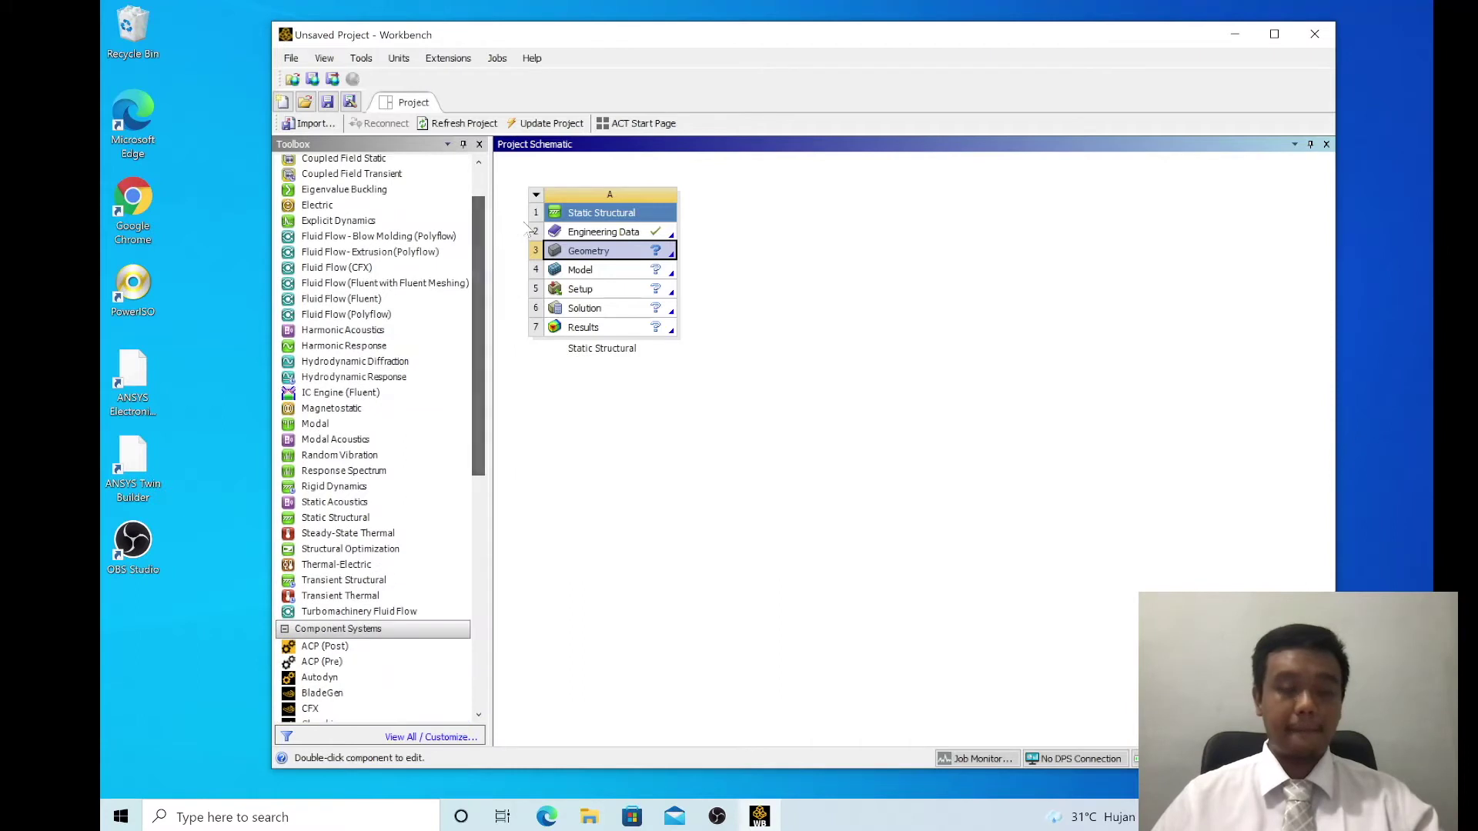
left_click(570, 181)
scroll(553, 224, "down", 1)
scroll(553, 224, "up", 1)
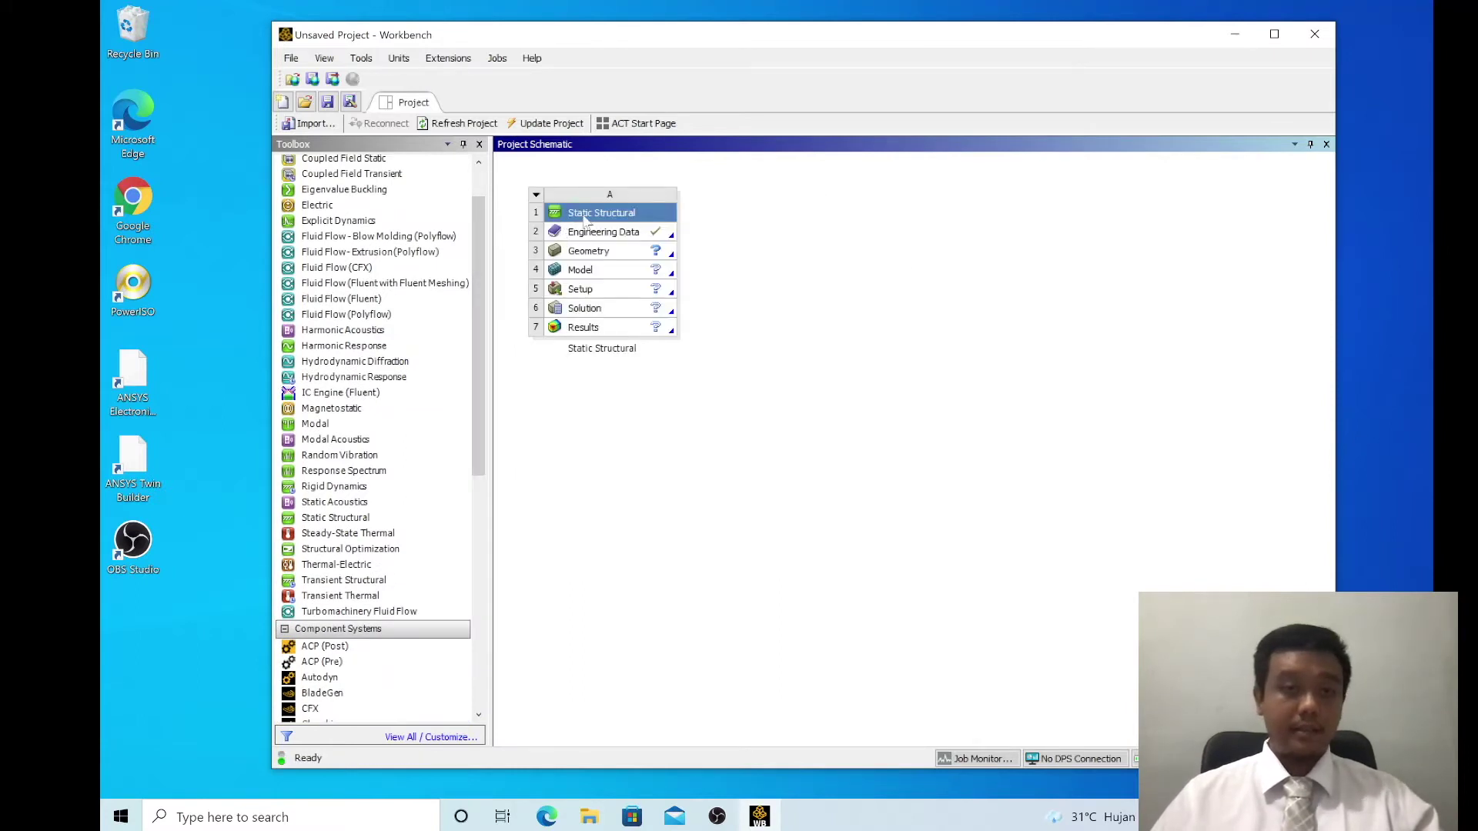
Step: Open the Static Structural system's Engineering Data and review Structural Steel's description, density, yield strengths and tensile ultimate strength
double_click(619, 237)
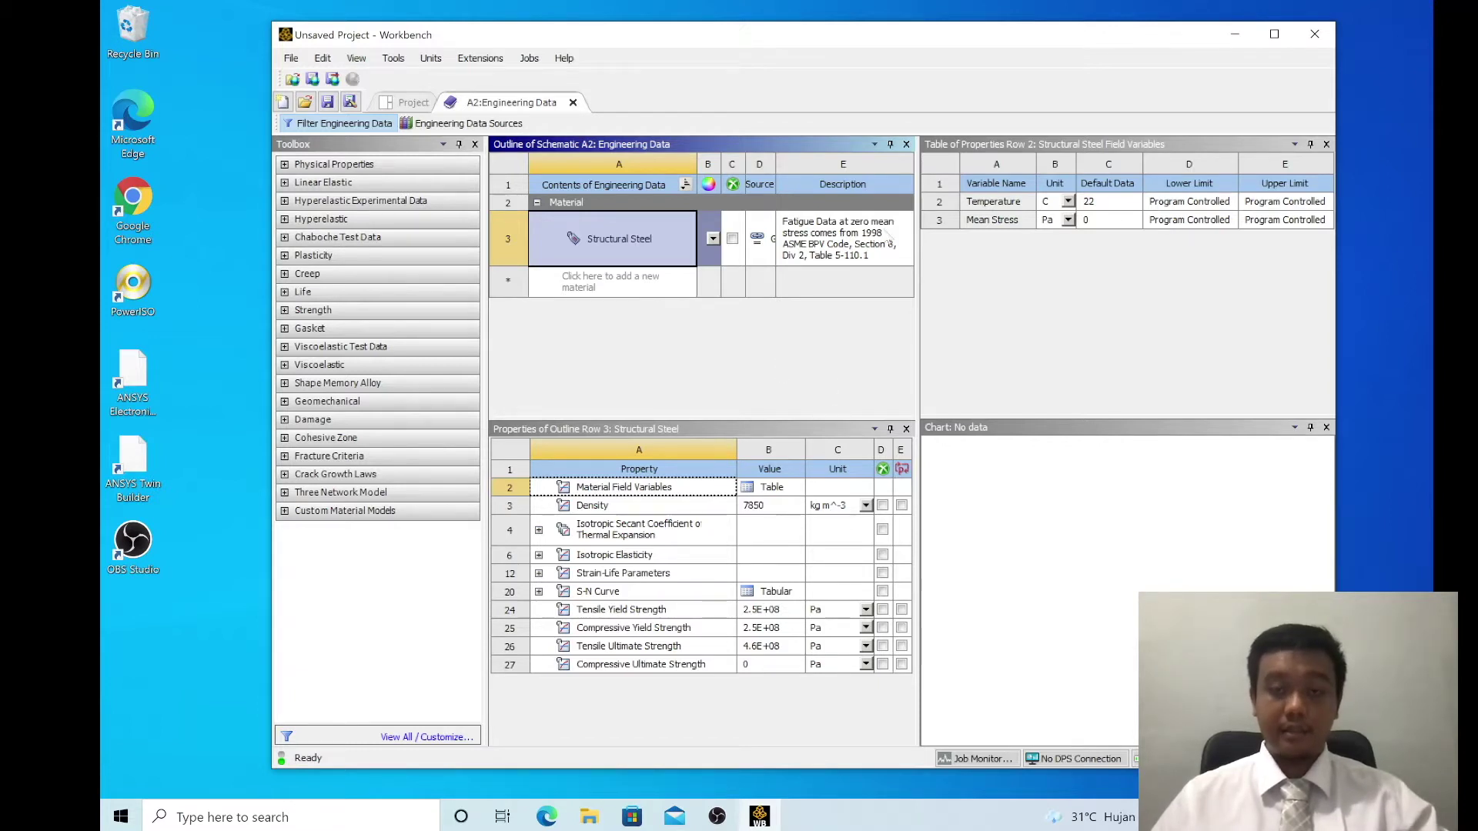
left_click(839, 248)
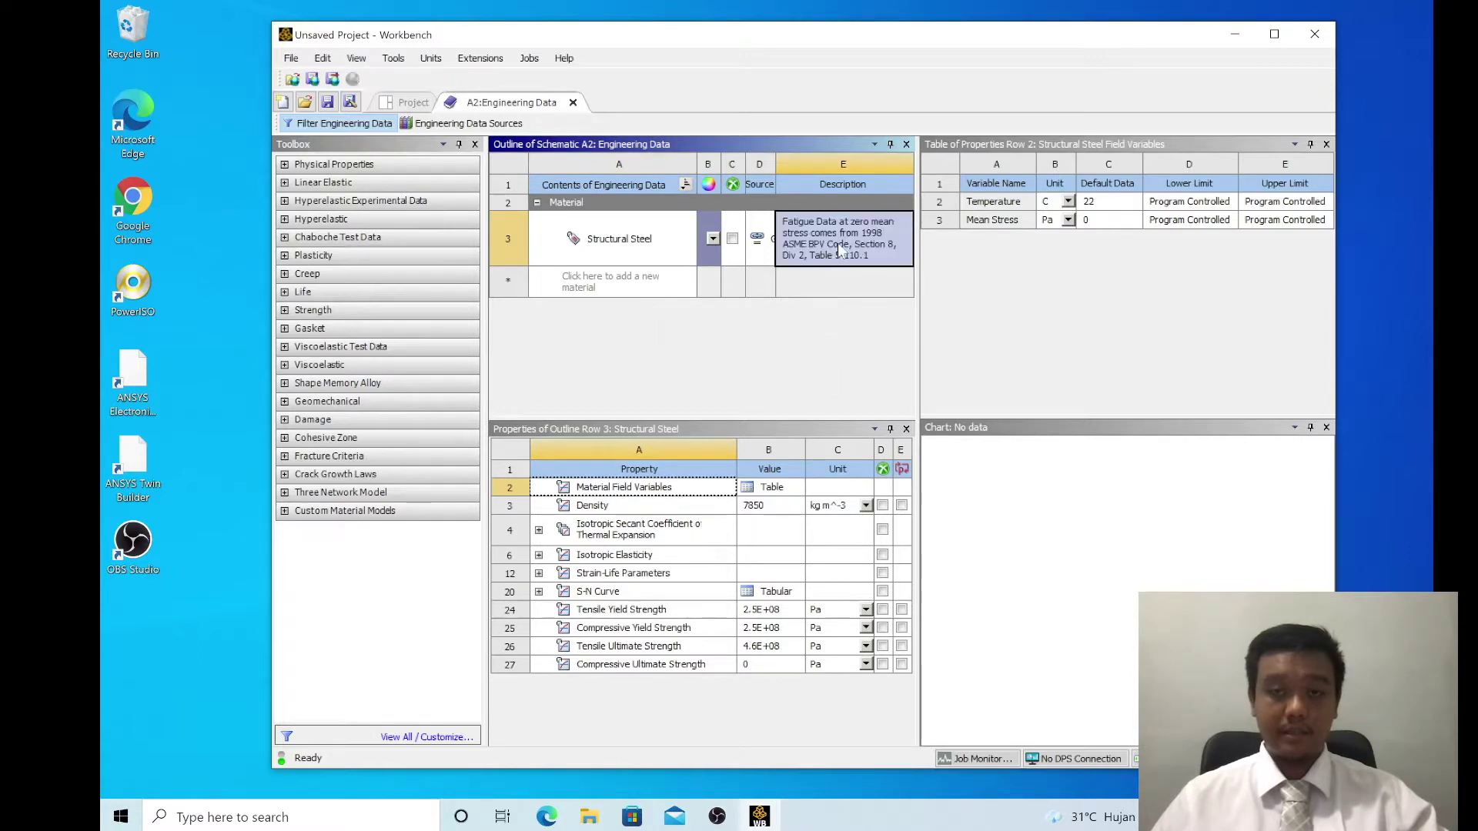
left_click_drag(917, 292, 1051, 273)
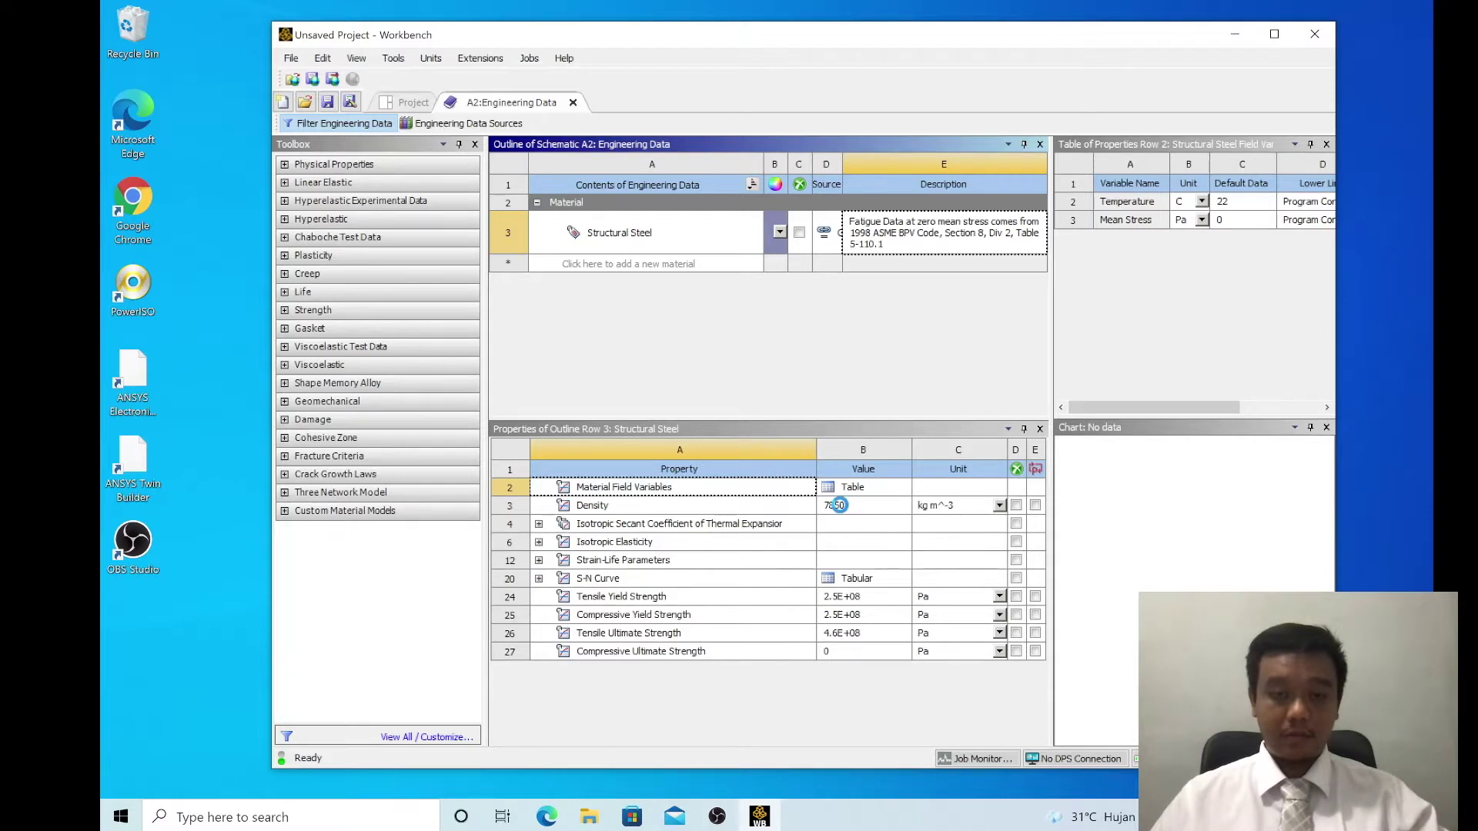
left_click(839, 506)
left_click(832, 415)
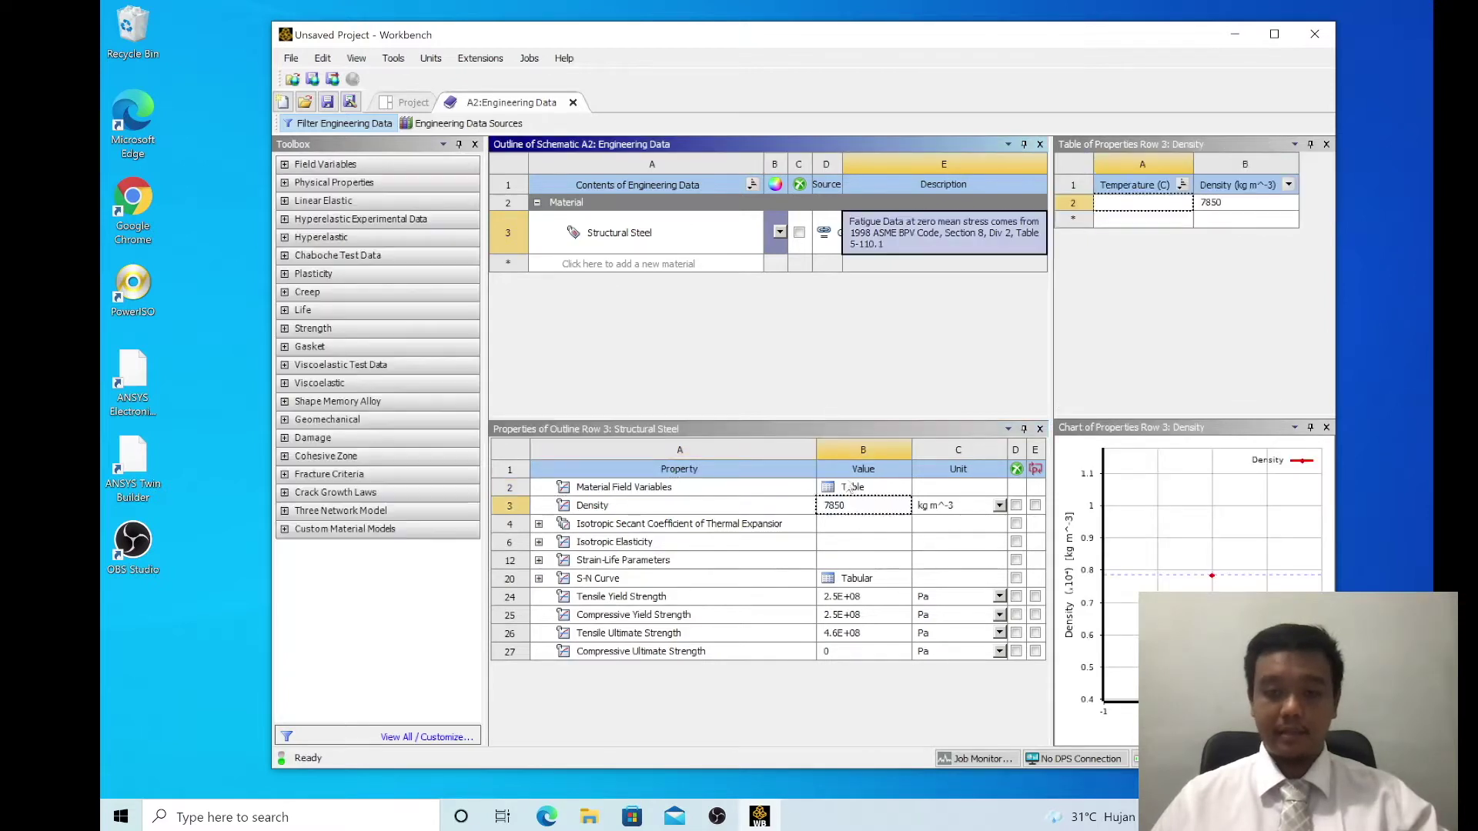
left_click(855, 602)
left_click(846, 615)
left_click(856, 633)
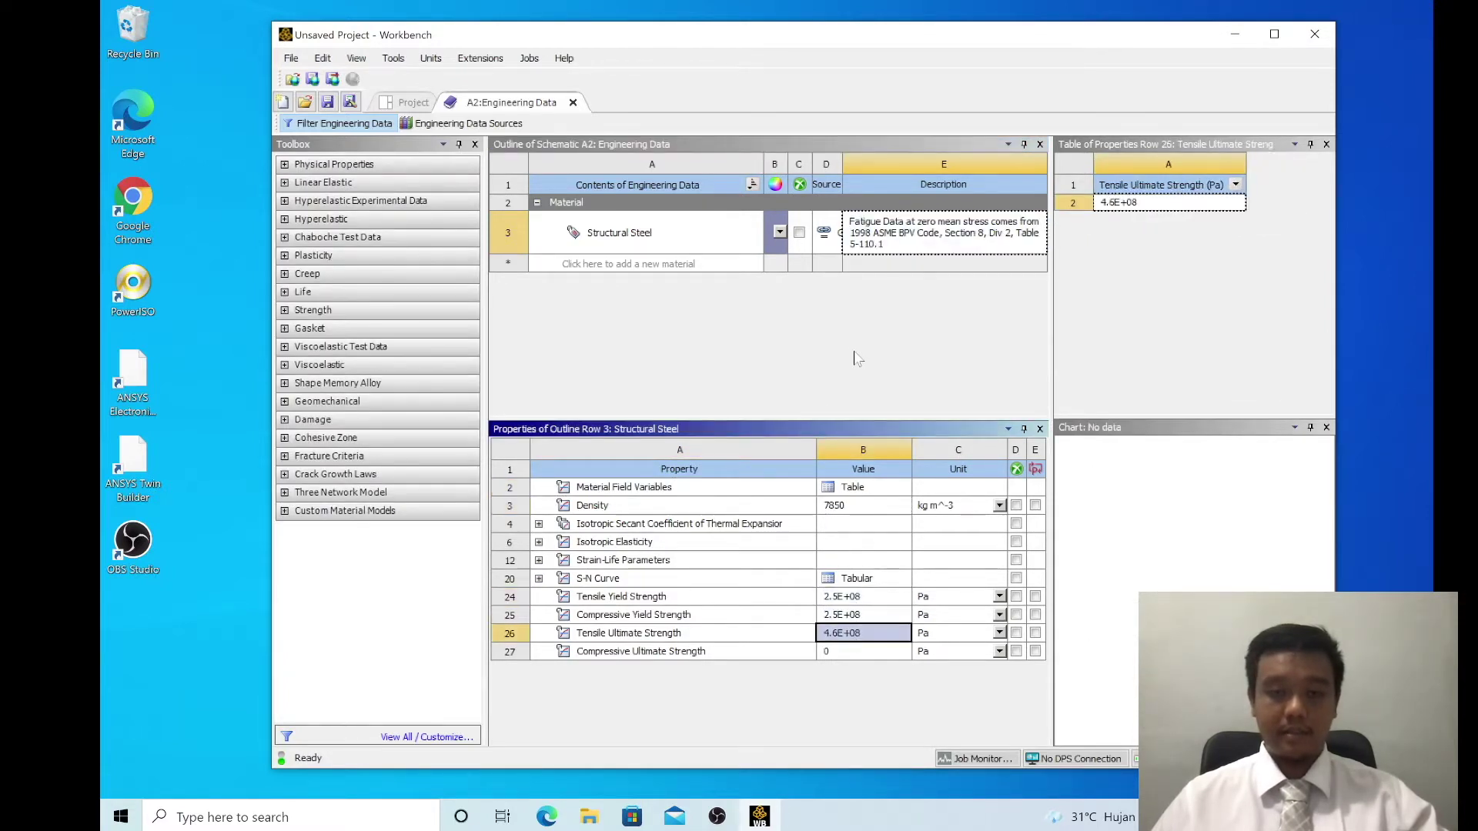
left_click(859, 358)
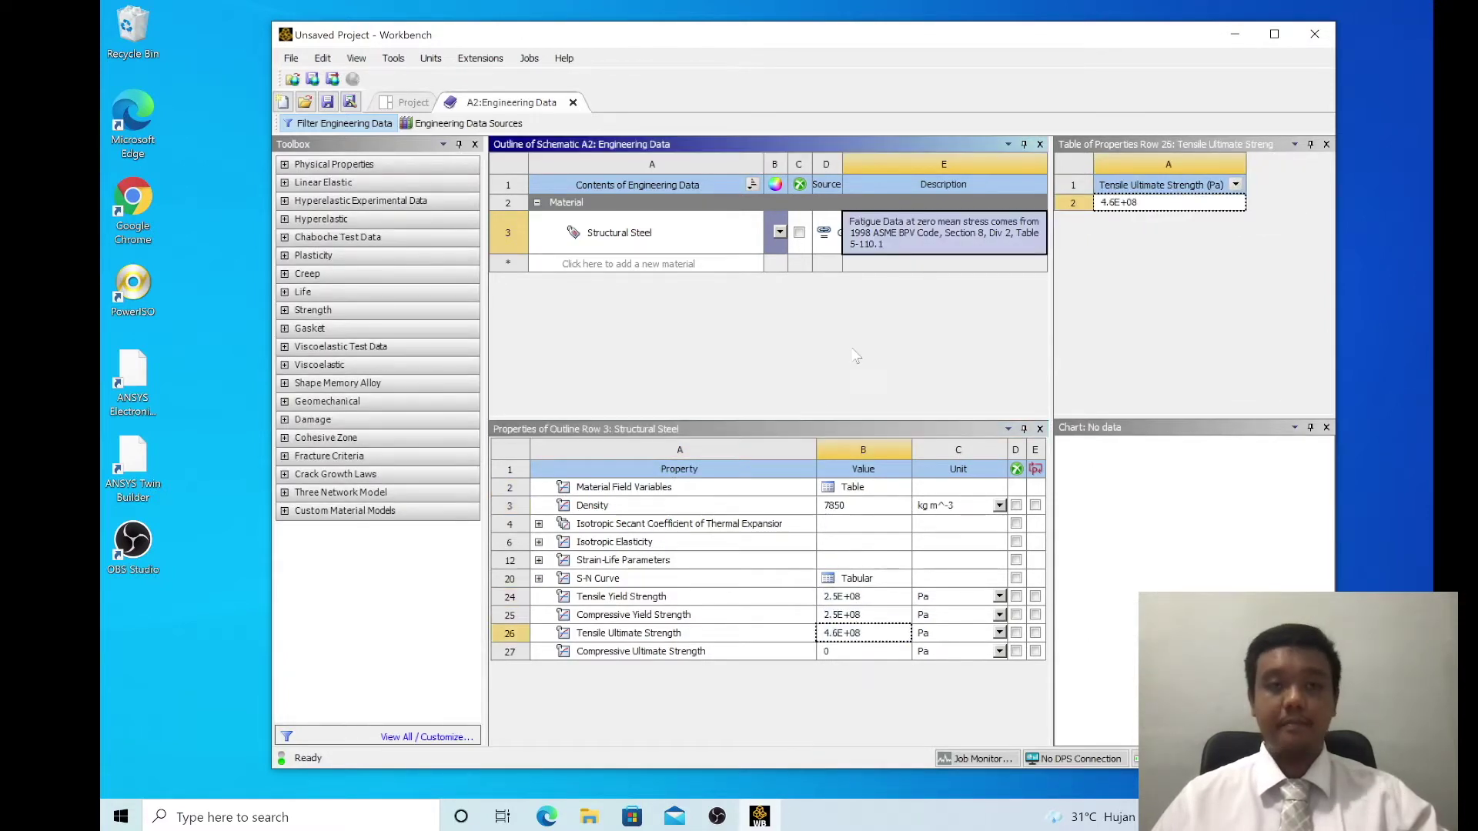
Step: Browse the General Materials library in the Engineering Data Sources, then return to the analysis's own material list
left_click(440, 125)
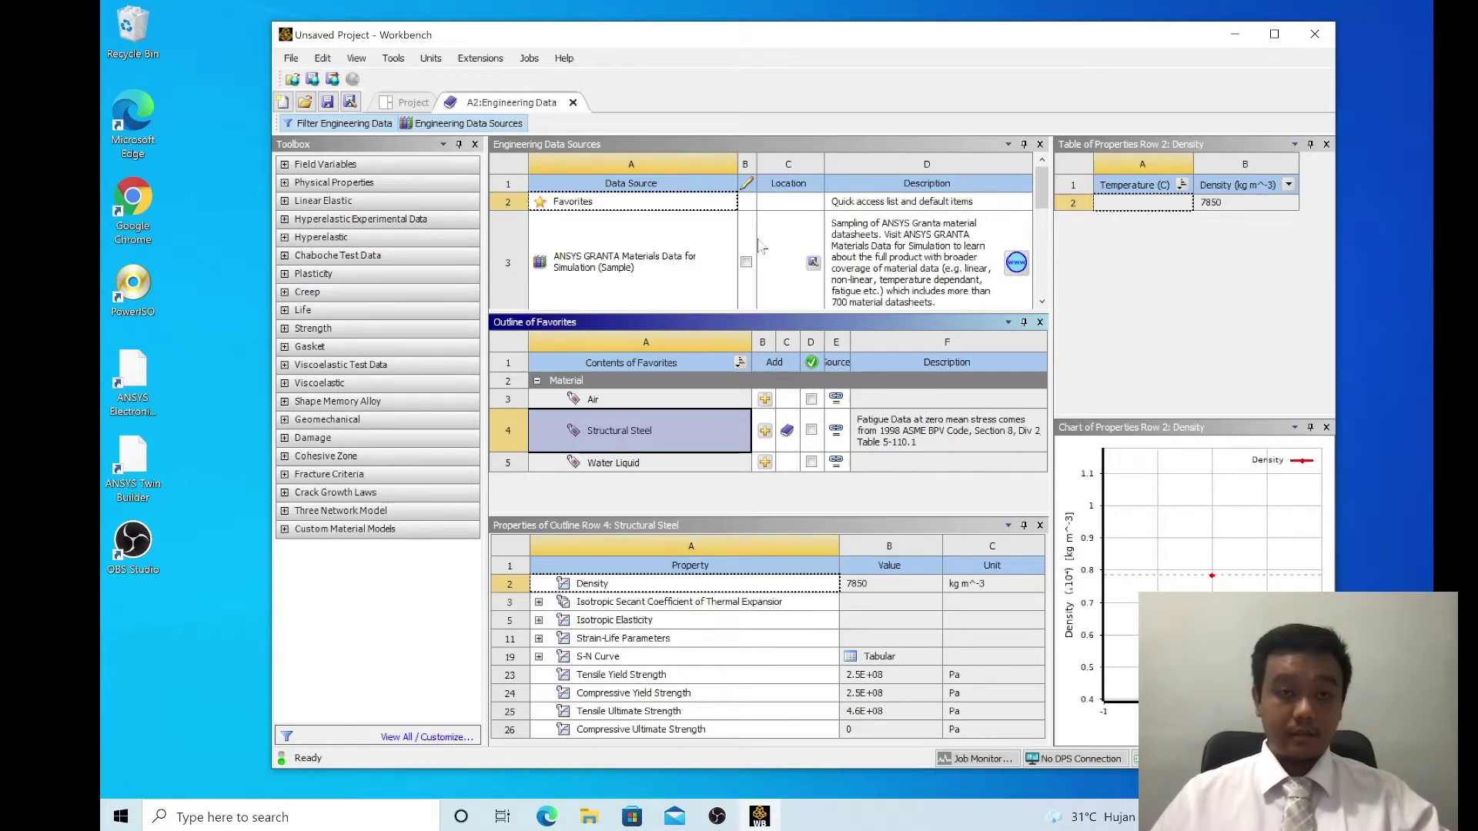
scroll(759, 245, "down", 3)
scroll(760, 245, "up", 2)
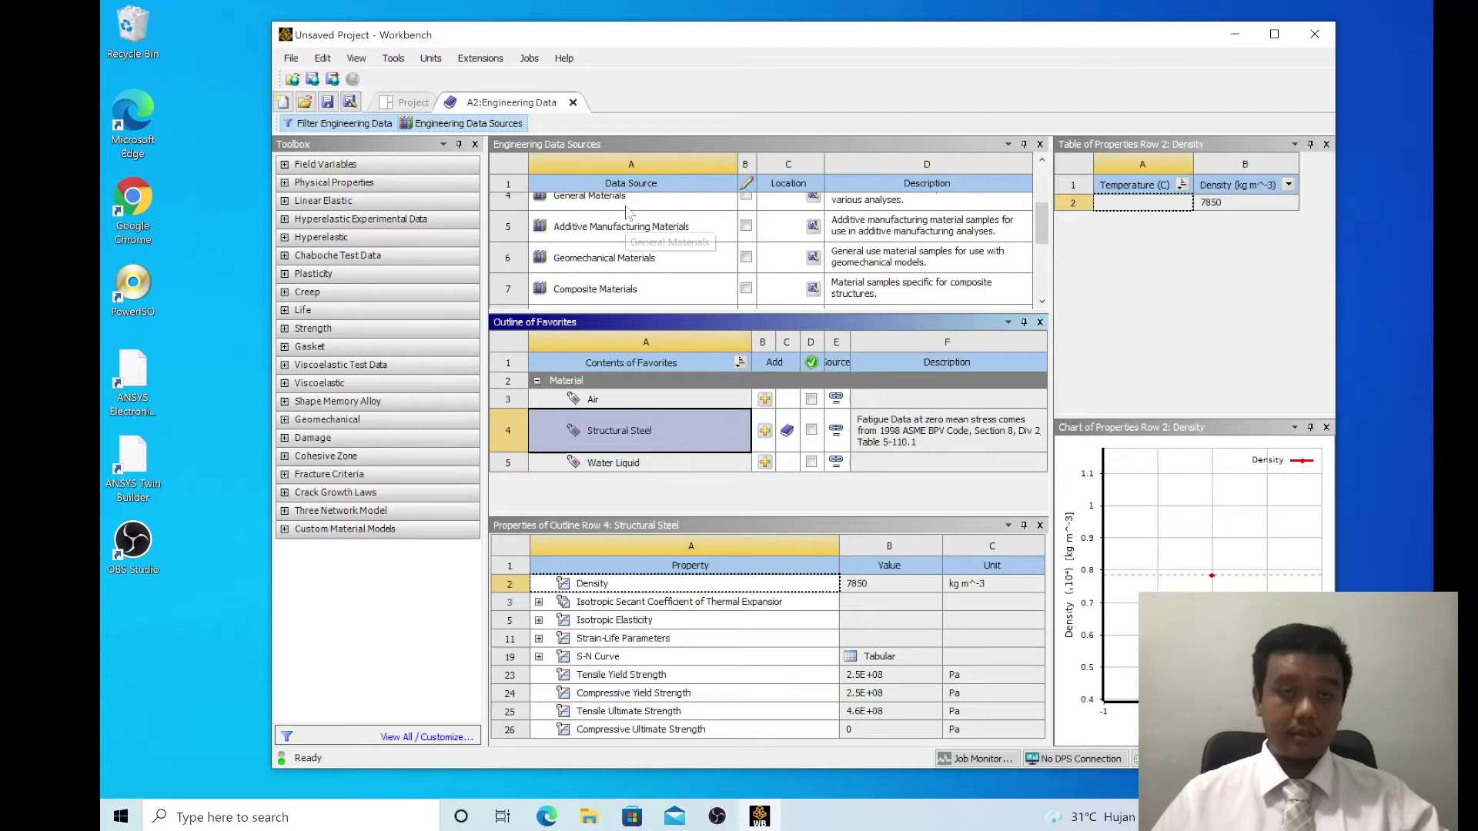
left_click(620, 202)
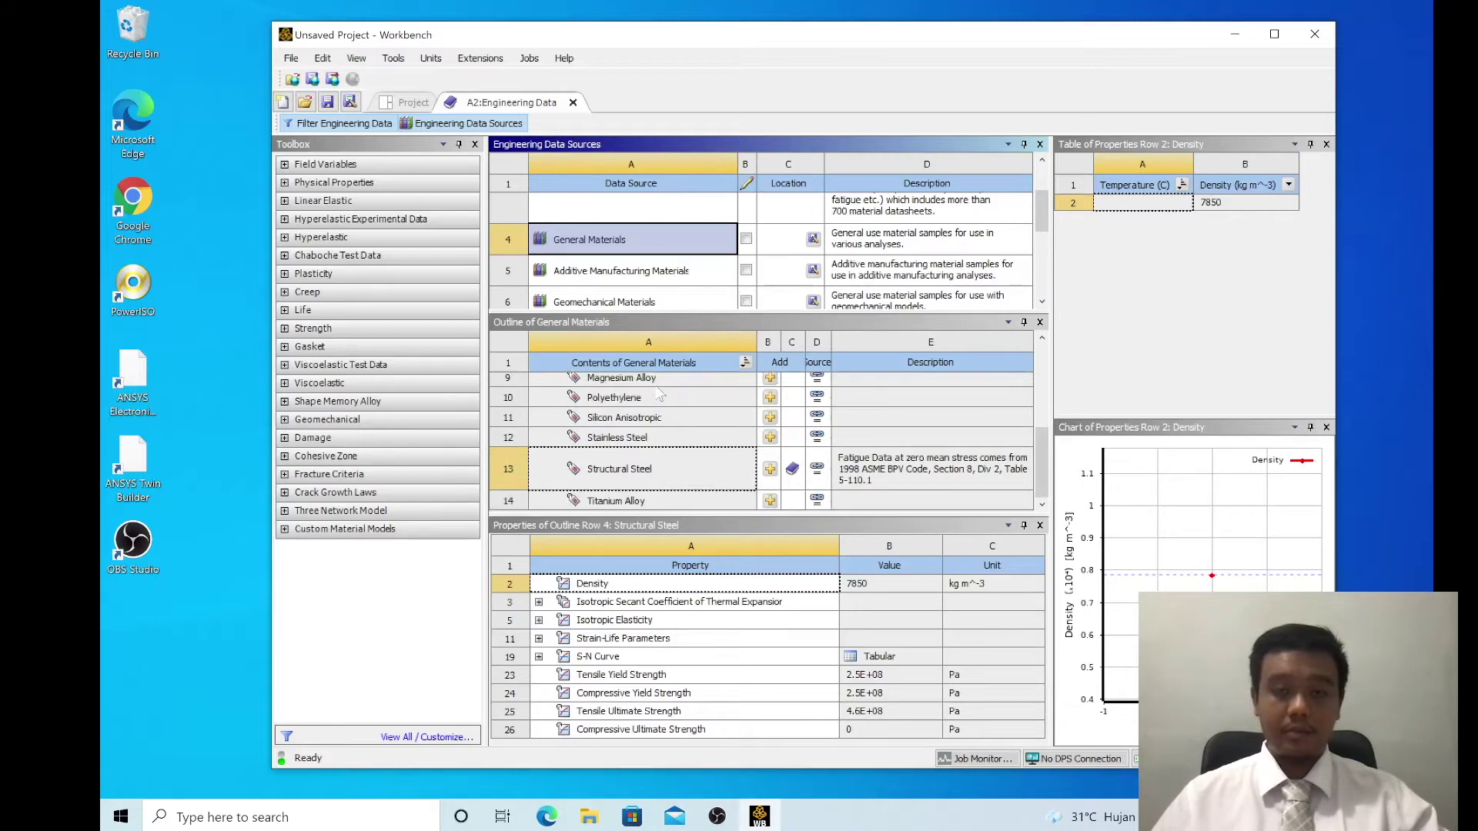
scroll(659, 394, "up", 5)
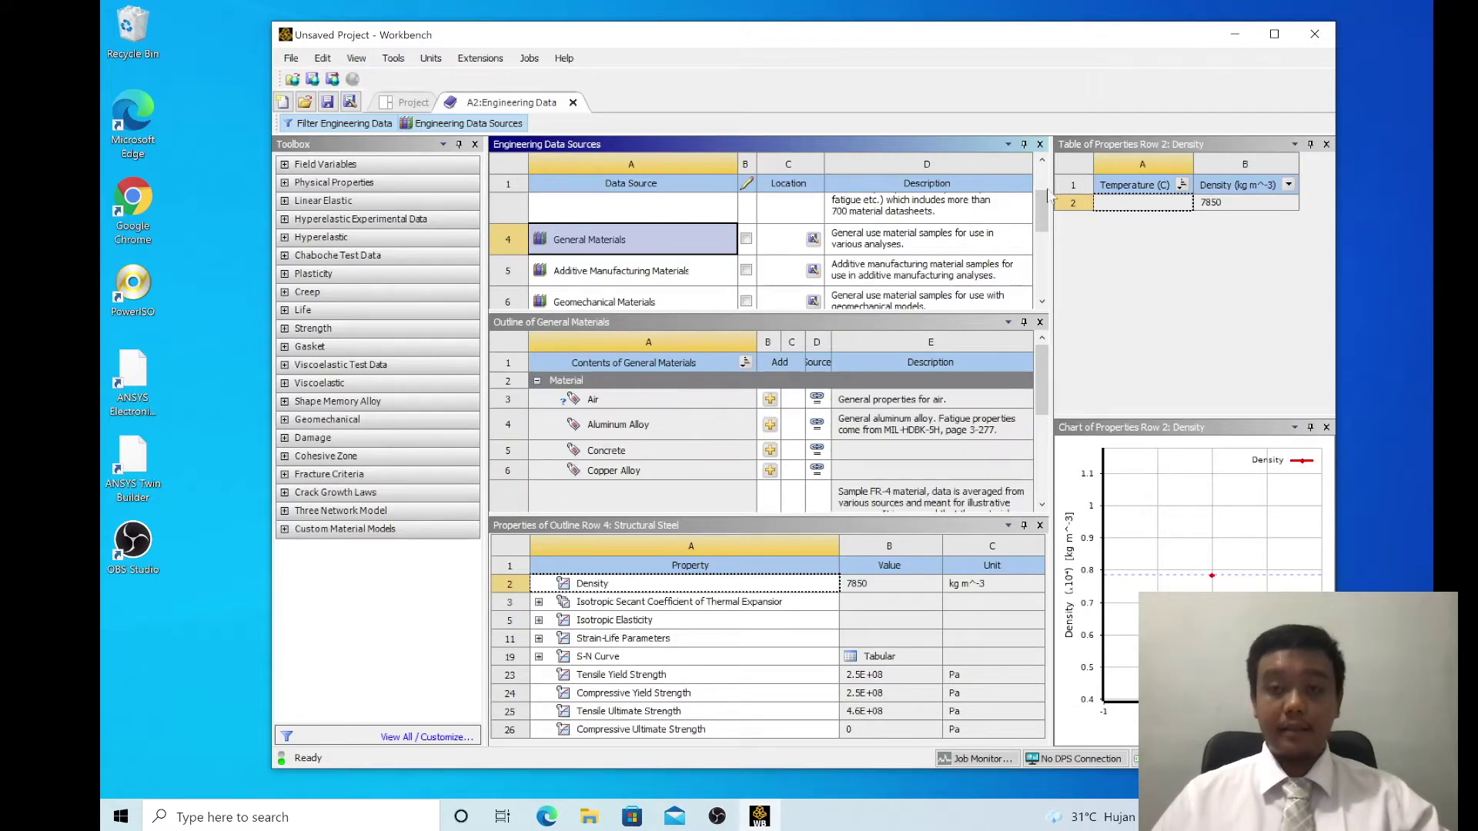
mouse_move(1045, 215)
left_mouse_down()
mouse_move(1041, 265)
mouse_move(1040, 188)
left_mouse_up()
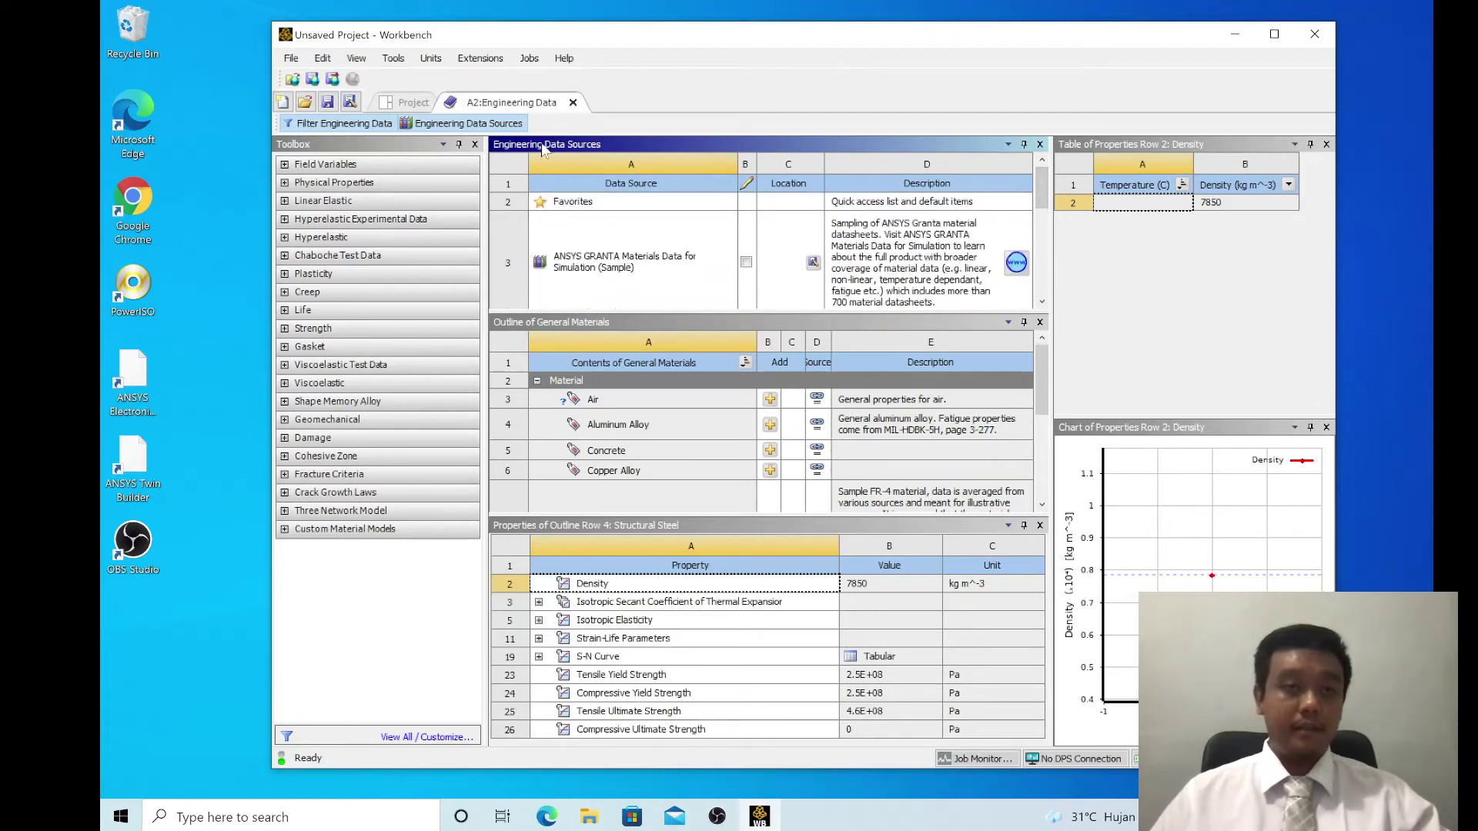
left_click(455, 124)
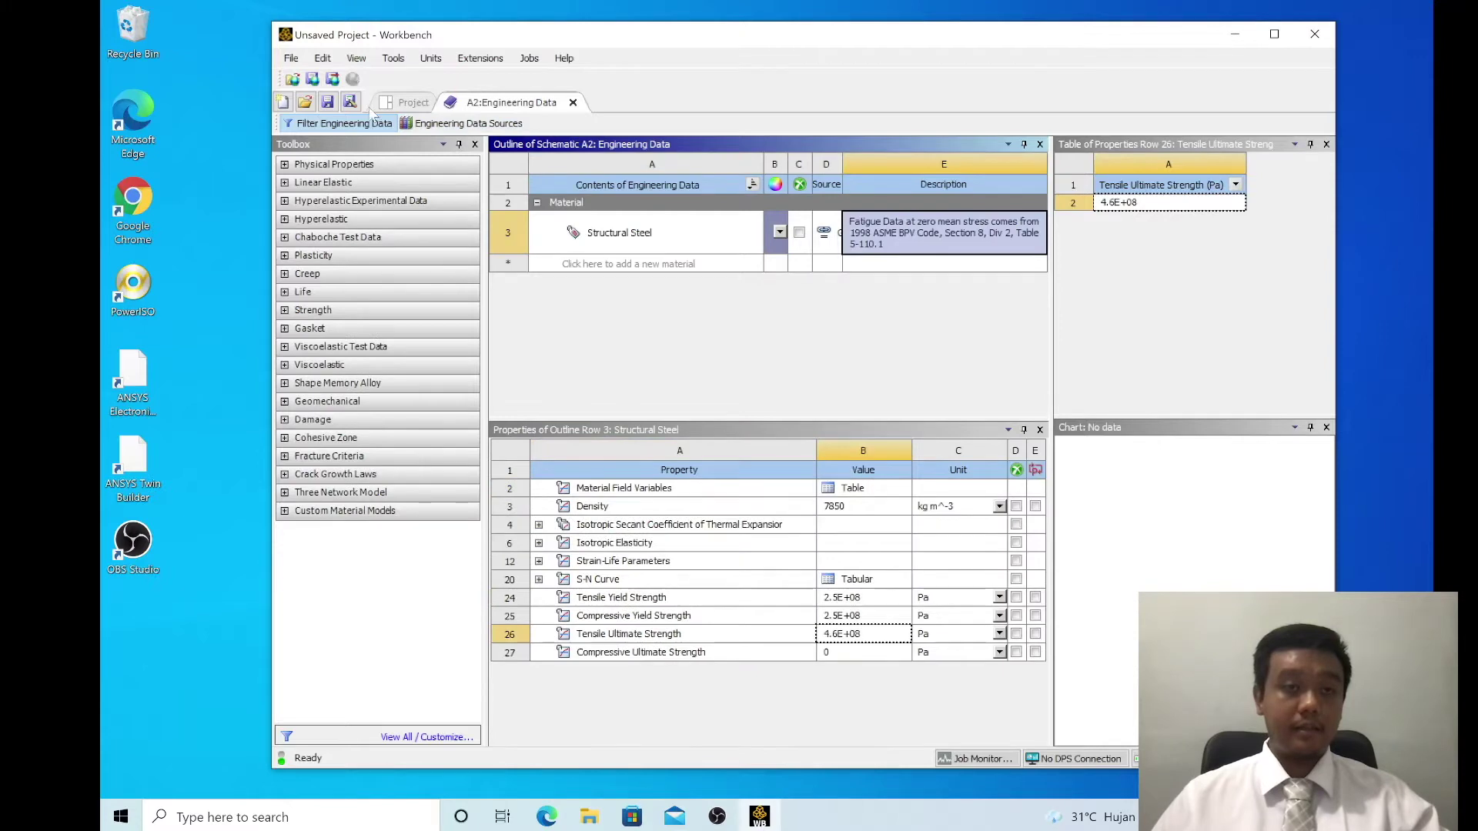
Step: Return to the project schematic and create a new DesignModeler geometry for the Static Structural system
left_click(408, 102)
left_click(608, 258)
right_click(611, 259)
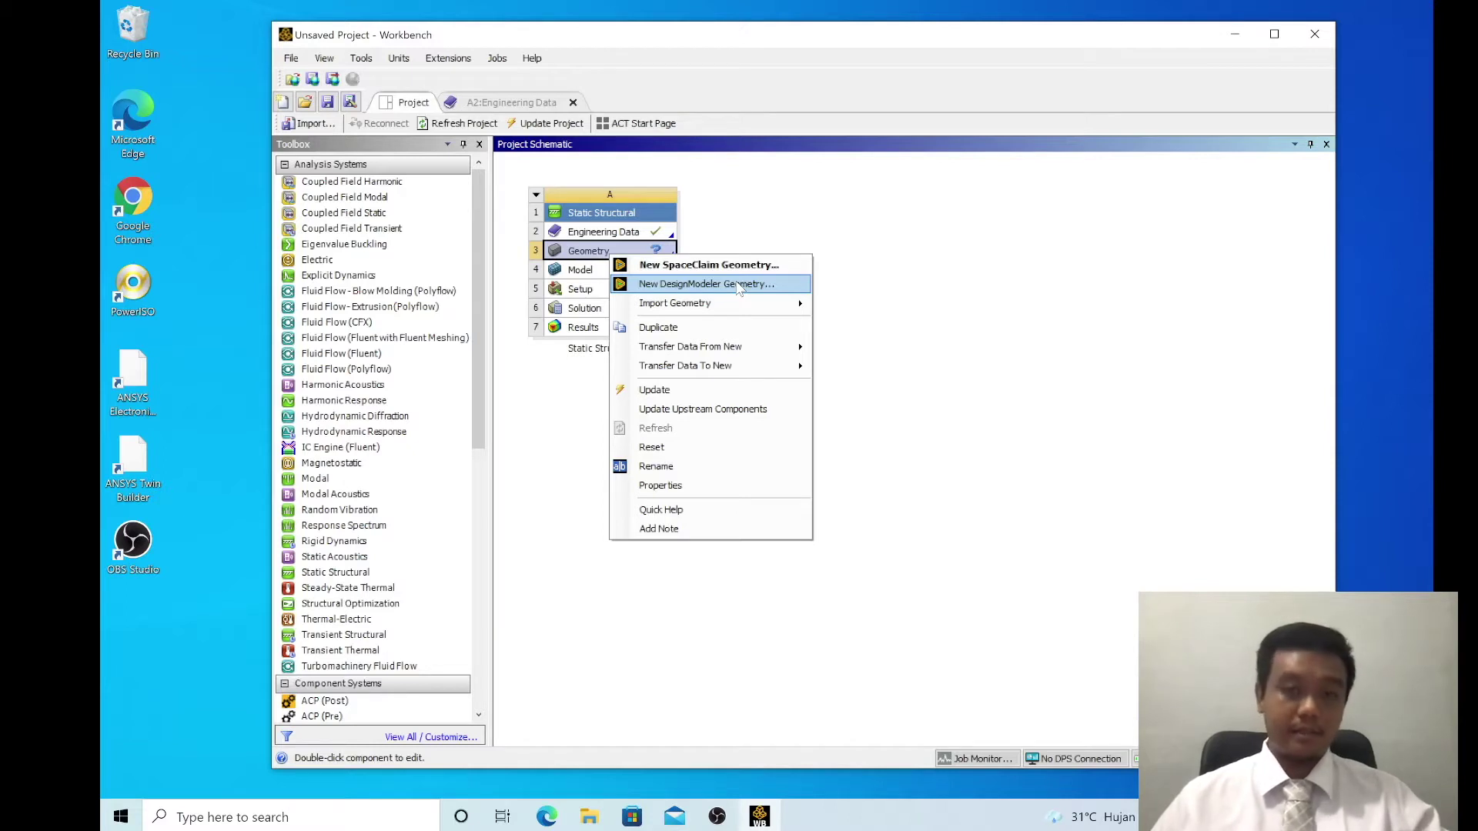
mouse_move(783, 306)
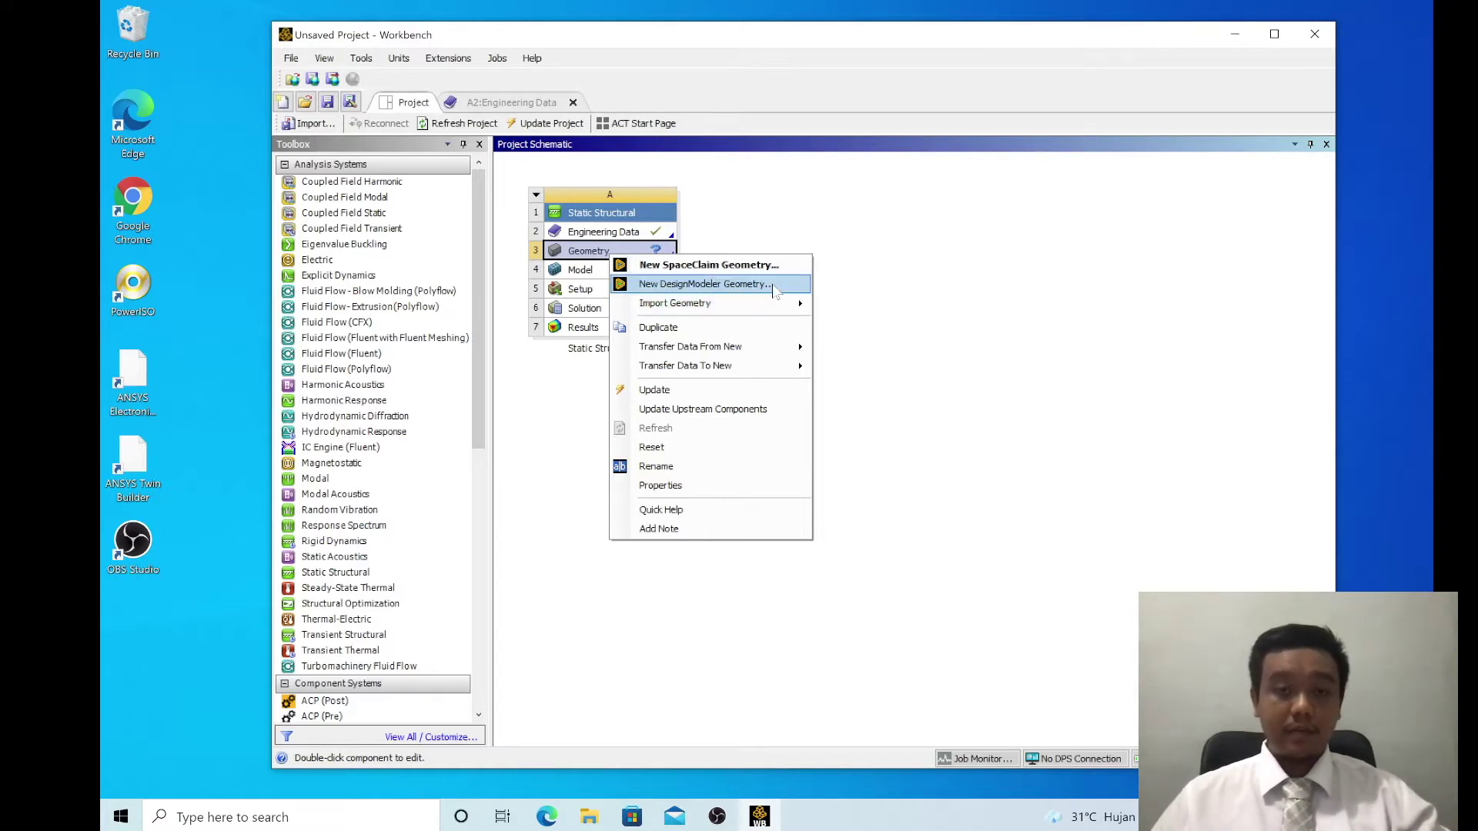
left_click(774, 290)
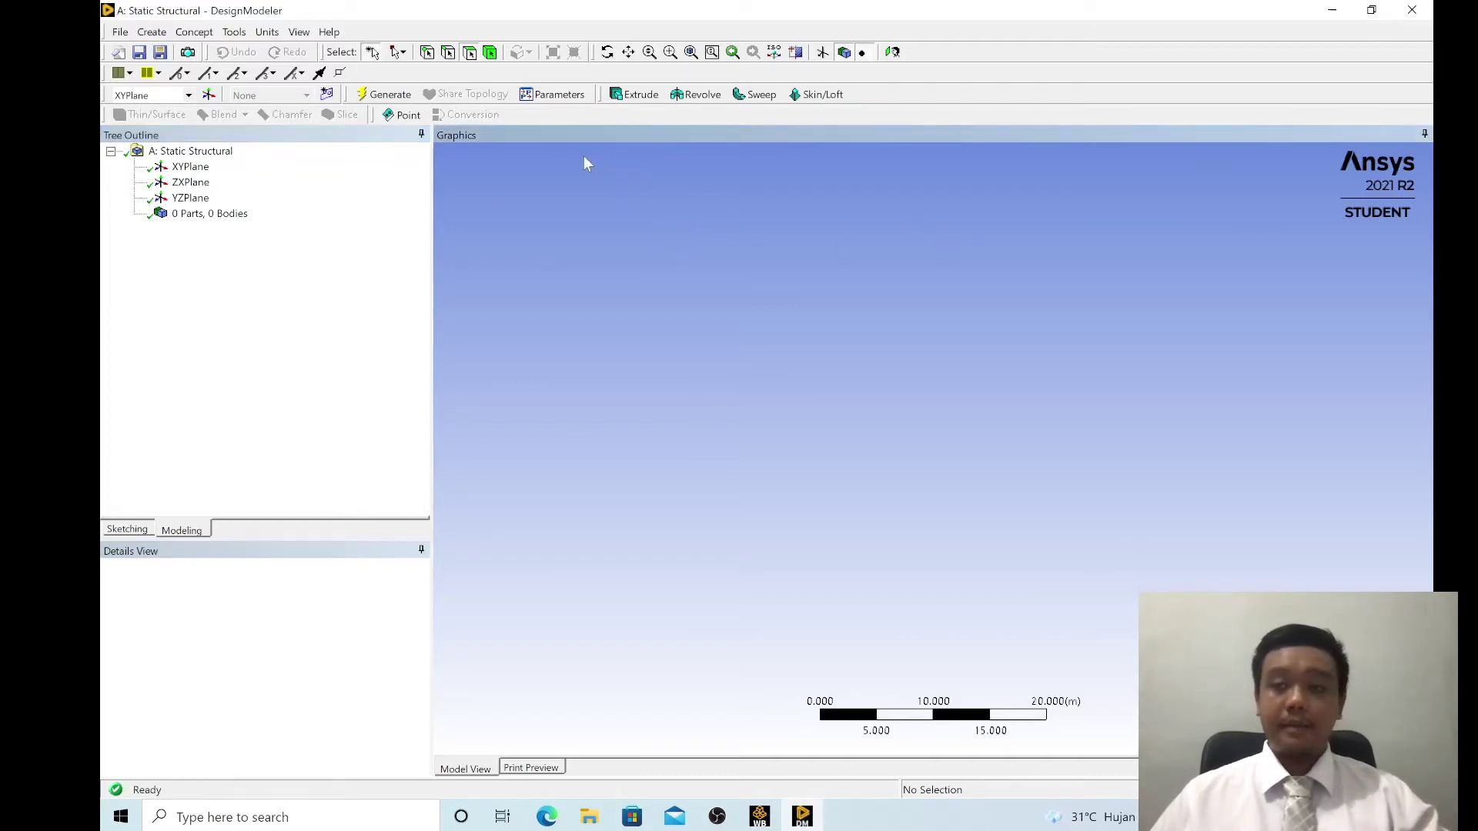
Step: Set the DesignModeler length unit to millimetres
left_click(265, 34)
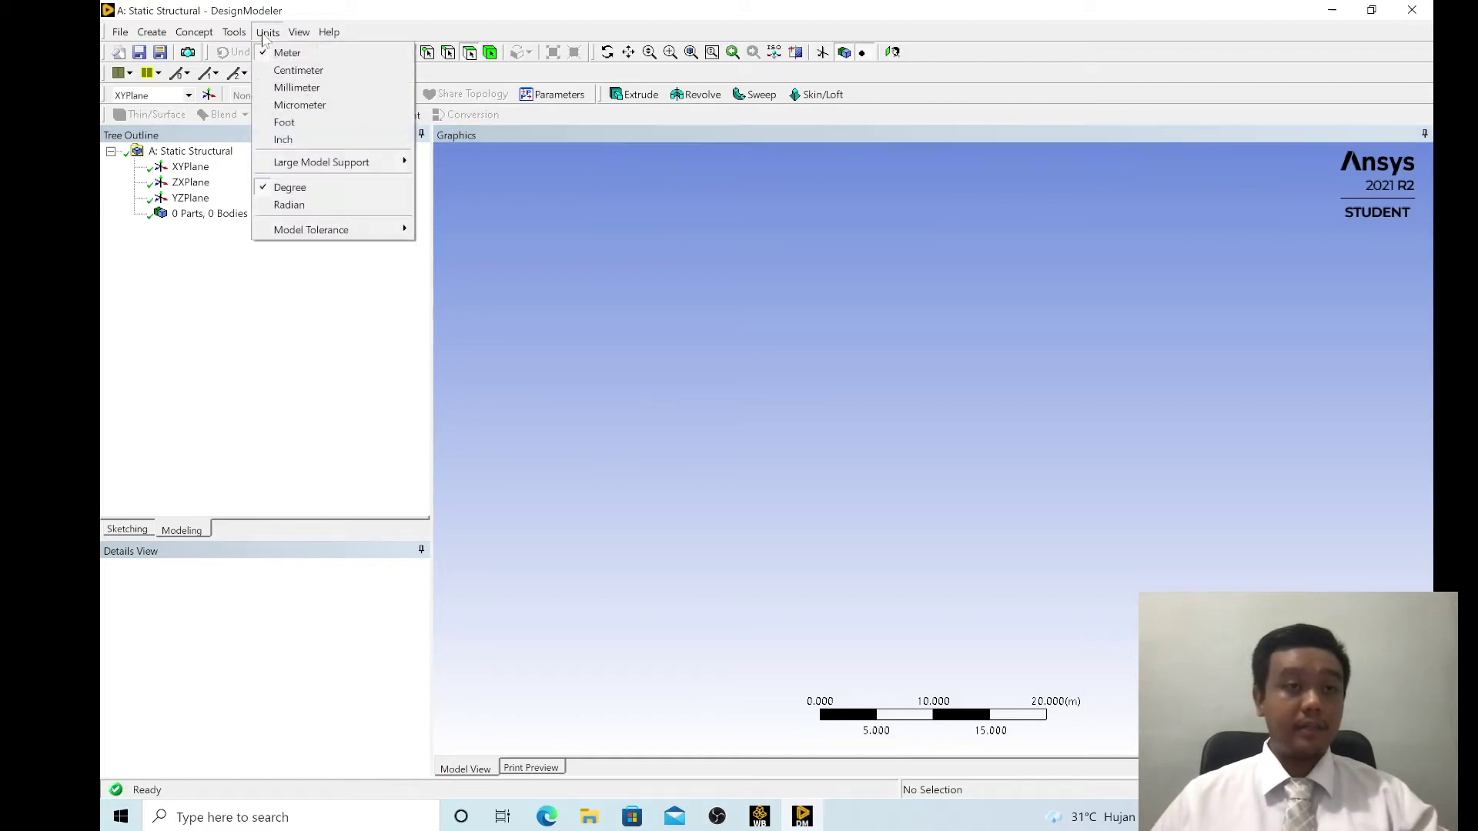
left_click(319, 90)
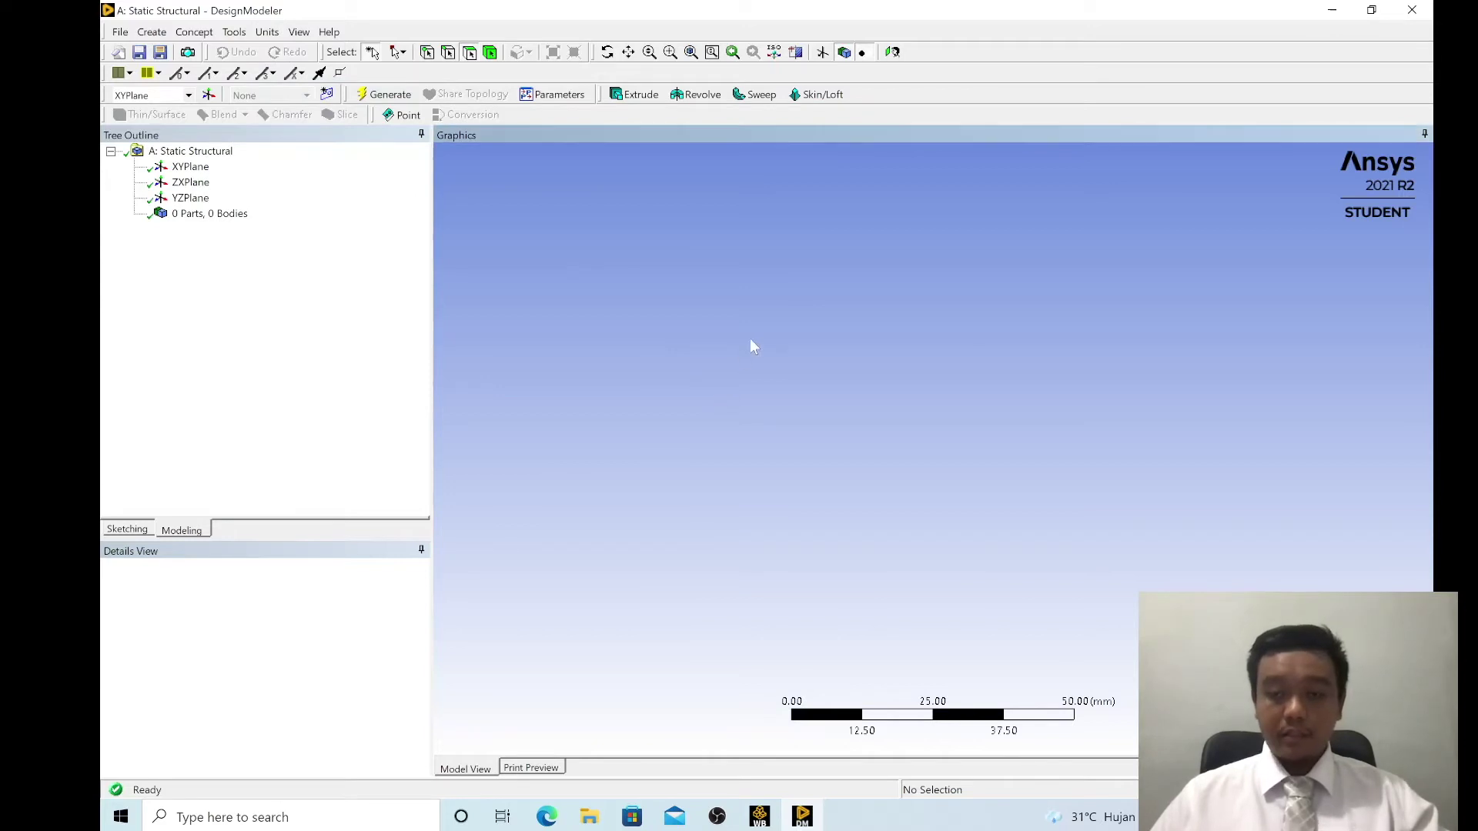
scroll(683, 353, "up", 1)
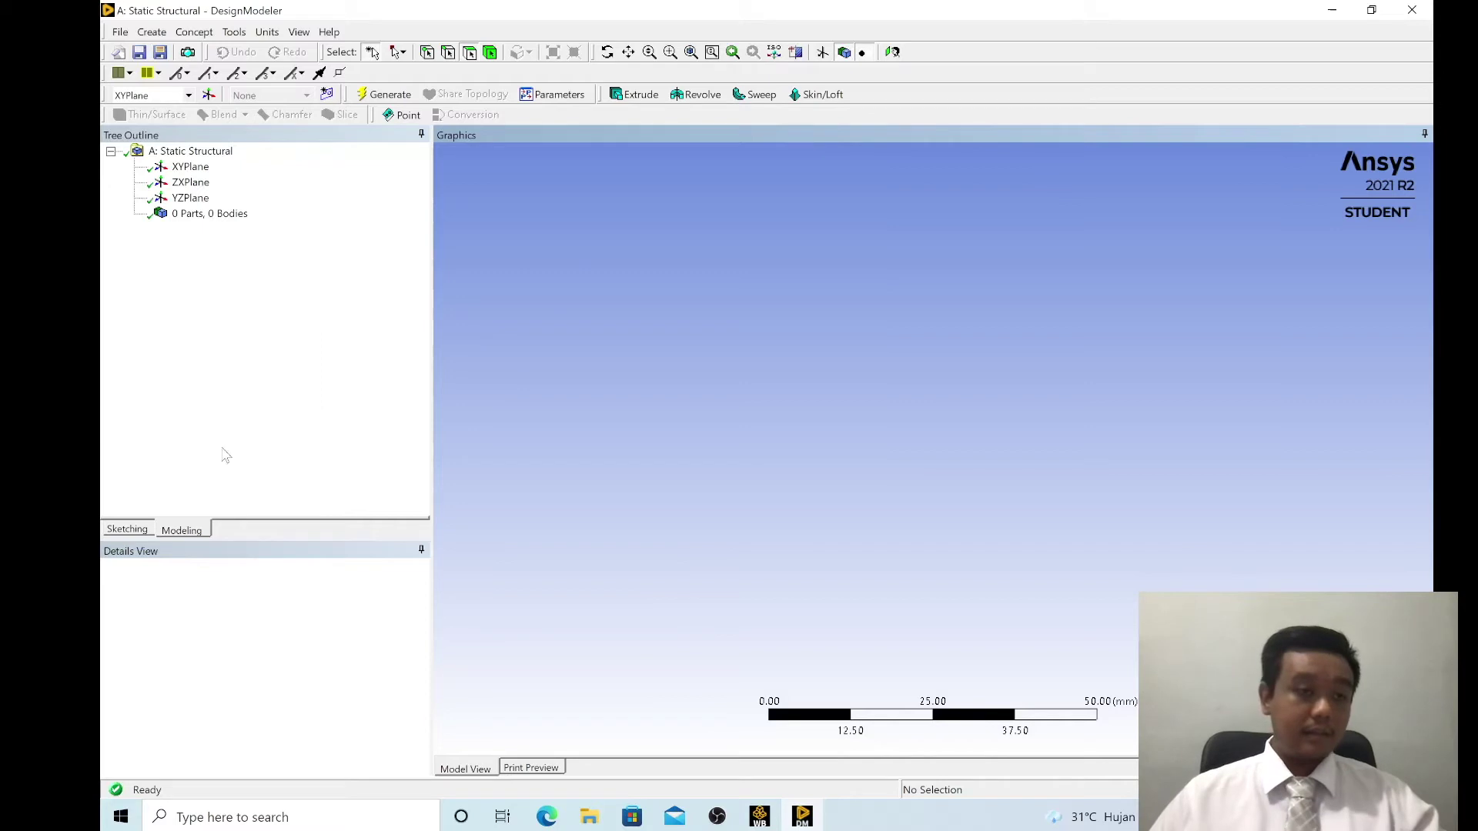
Step: Sketch a rectangle about 26 mm high on the XY plane, with one corner at the origin, extending along positive X and Y
left_click(127, 530)
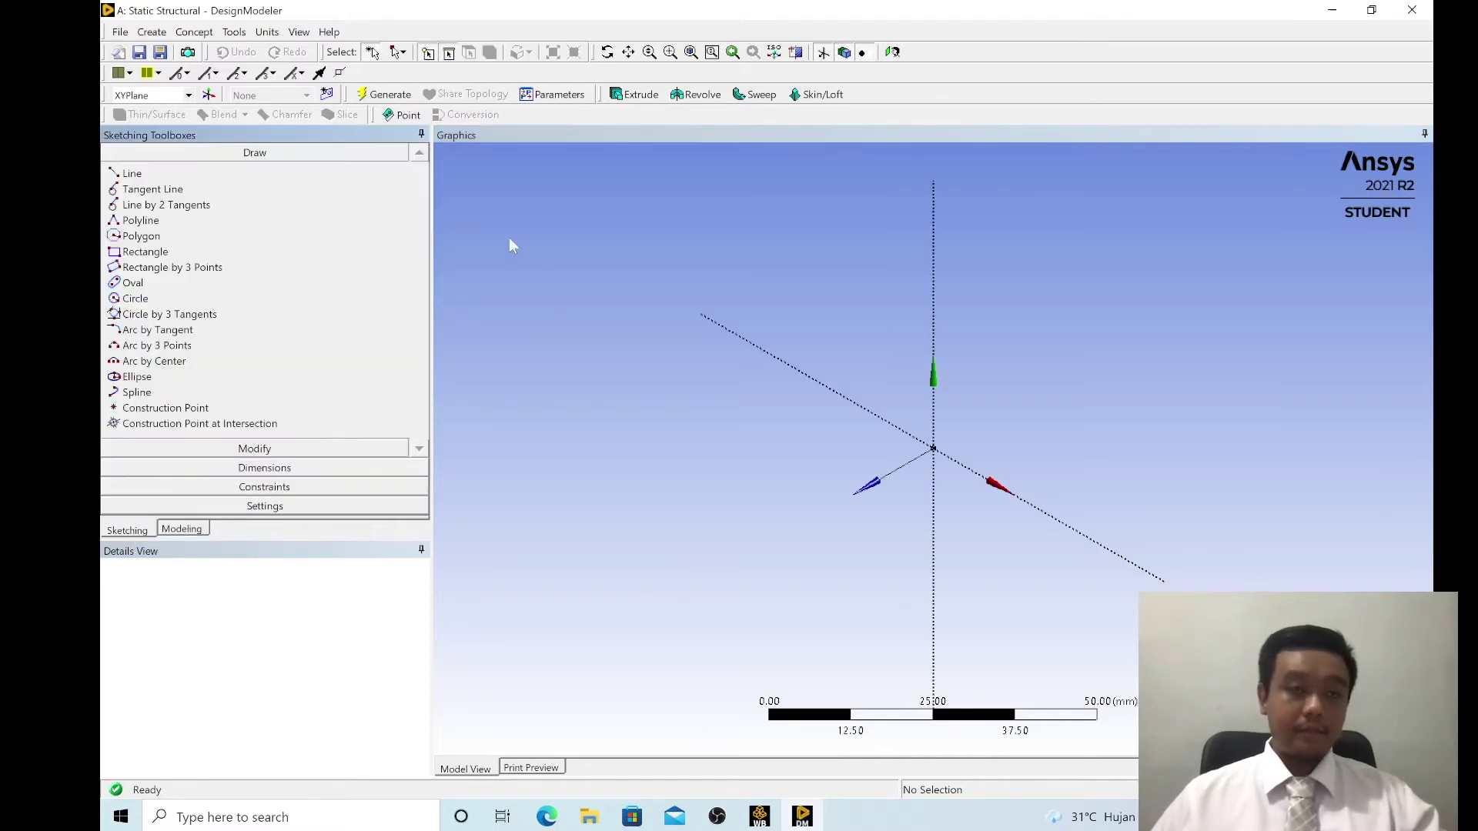
left_click(277, 254)
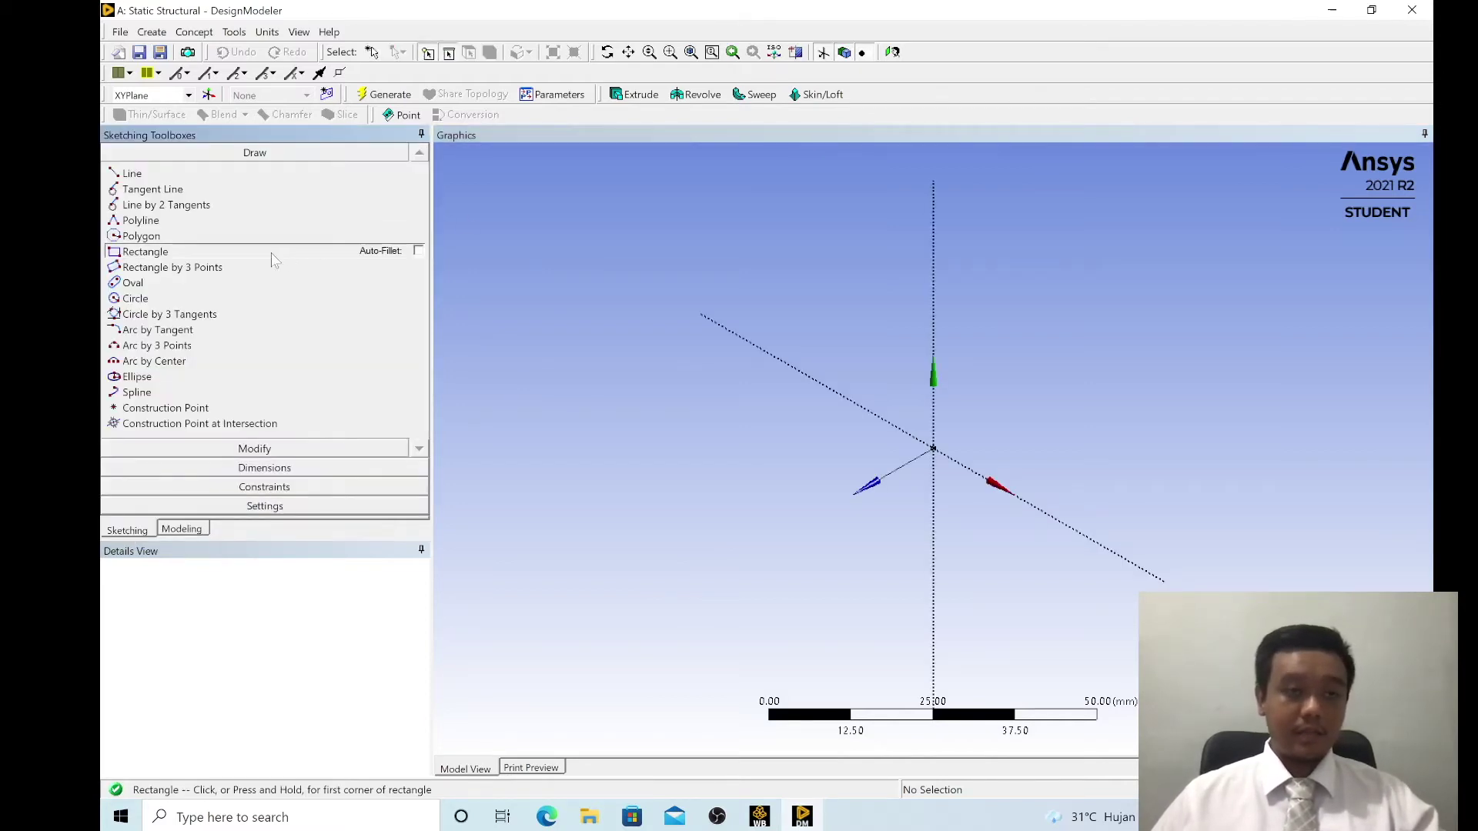
left_click(933, 448)
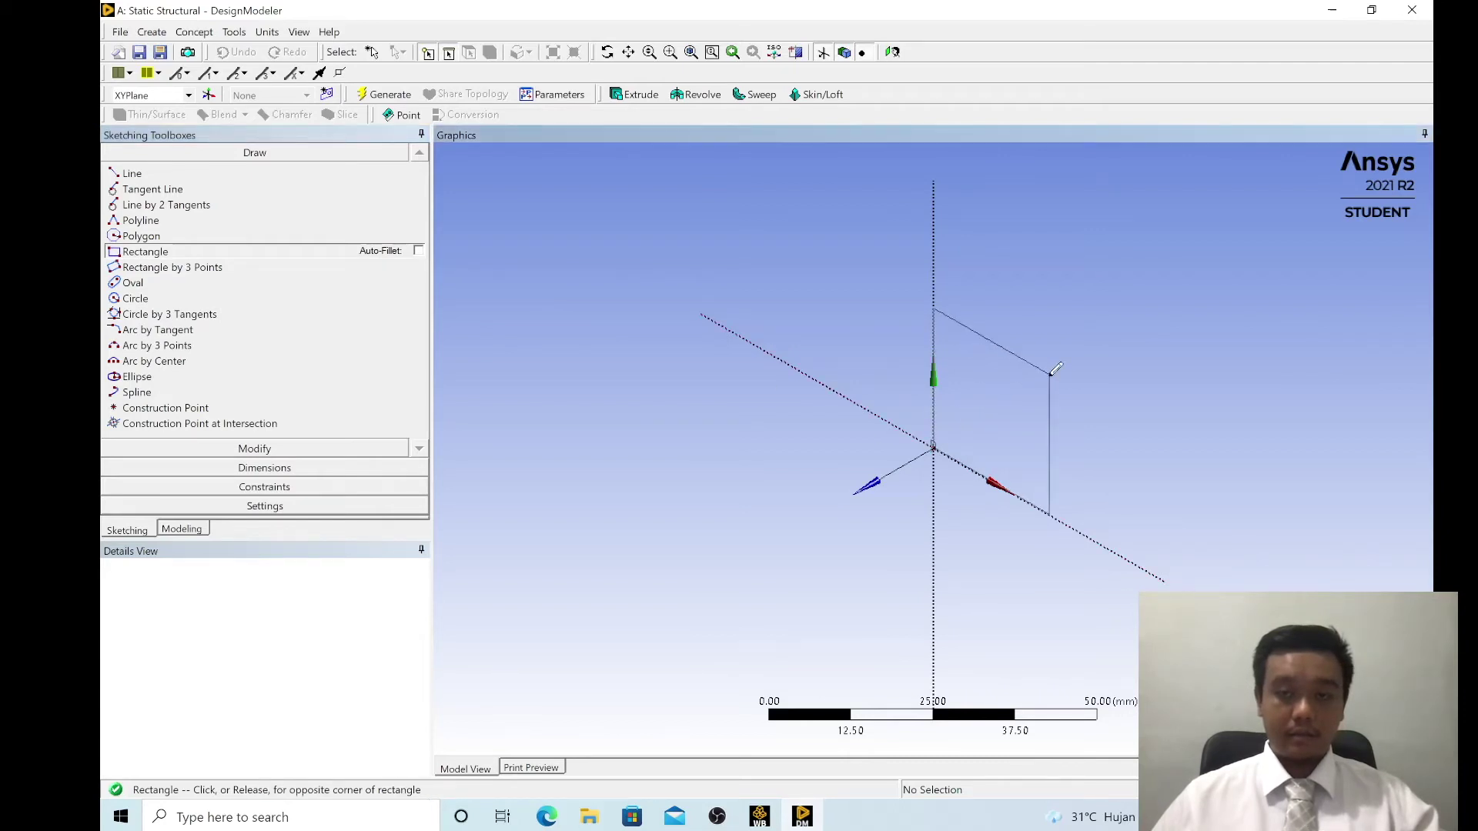
left_click(1048, 375)
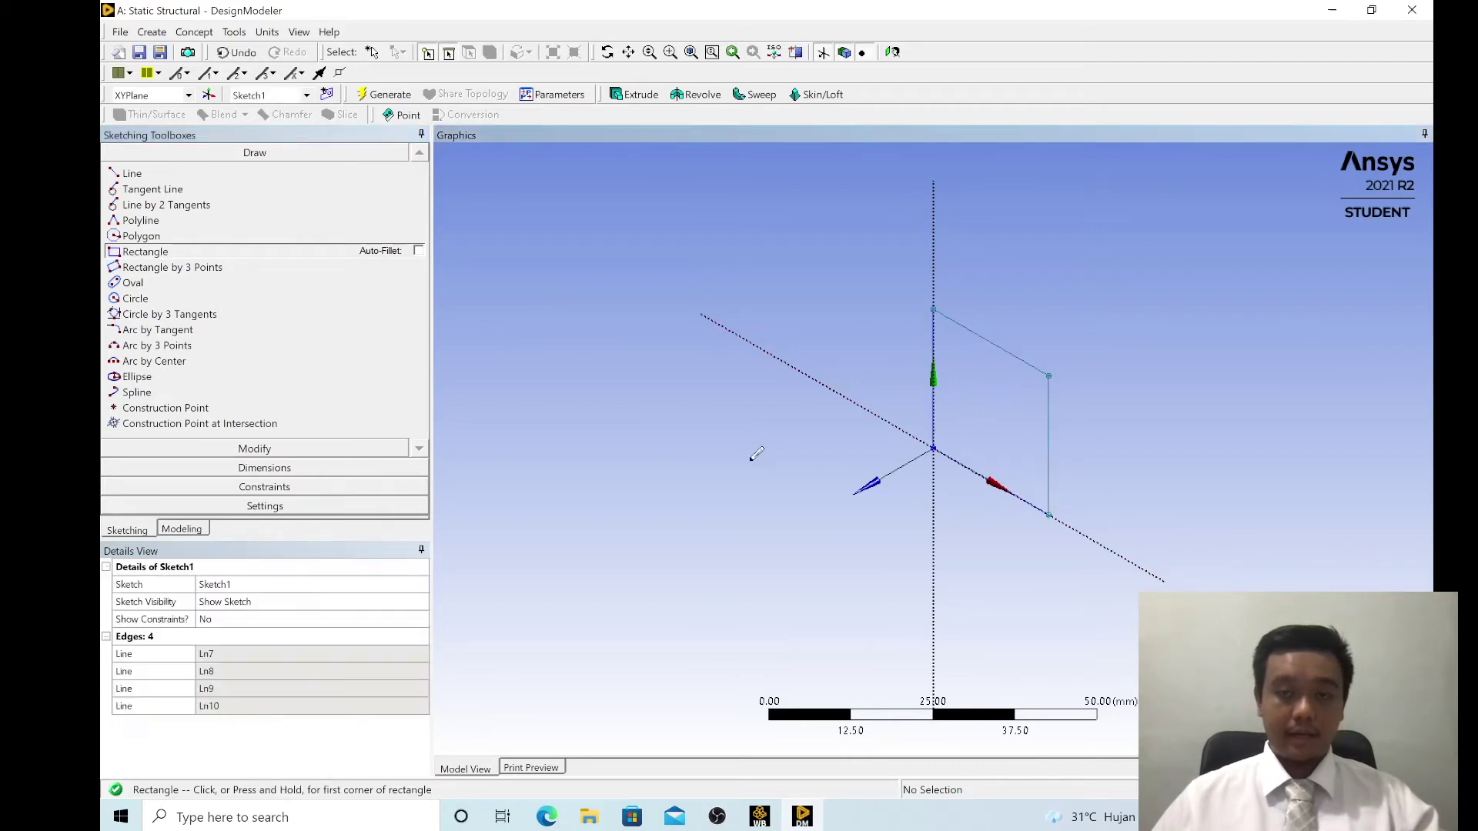
Step: Dimension the height of the rectangle on its vertical side away from the origin
left_click(273, 470)
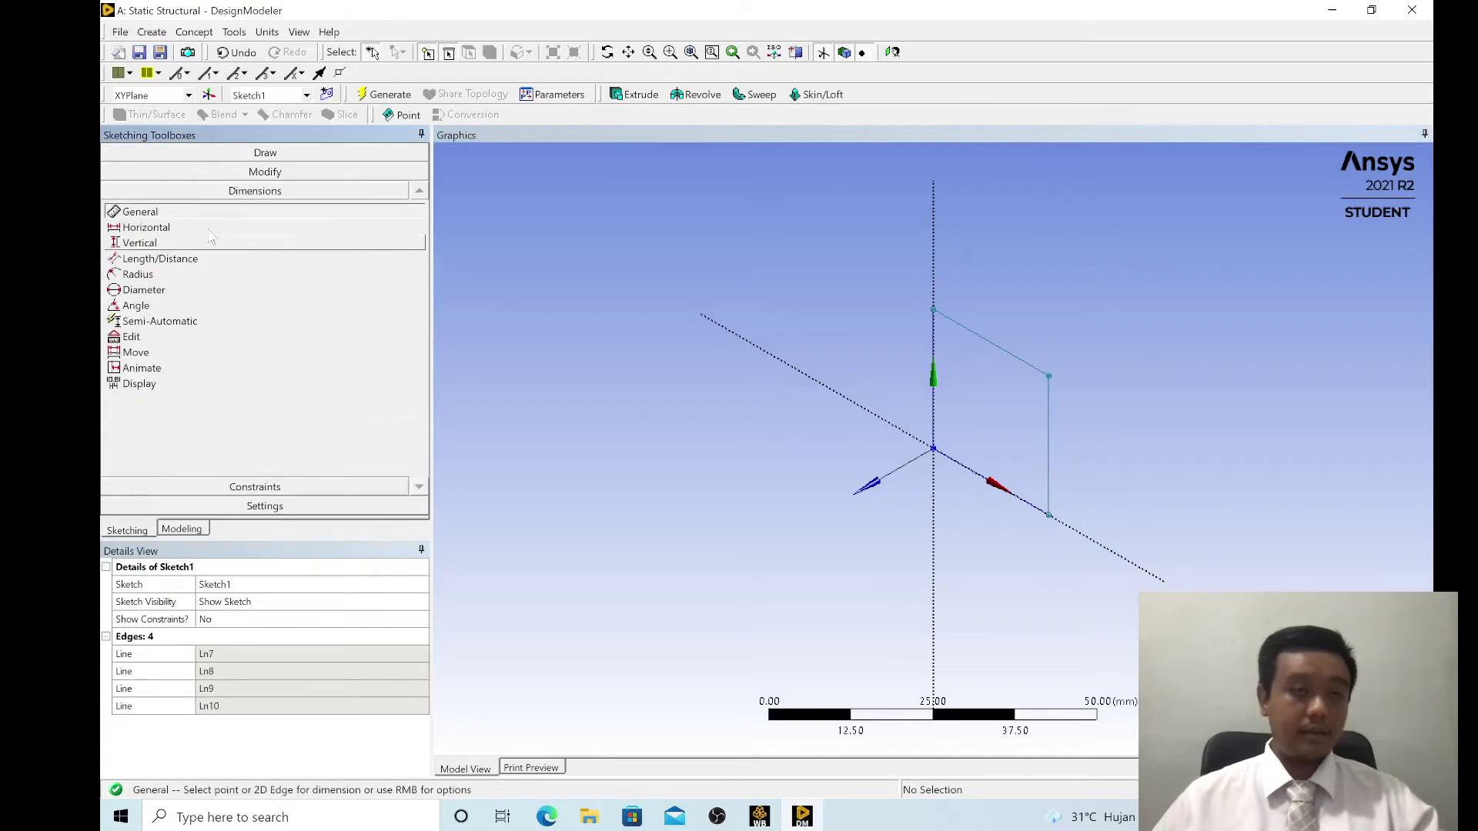
left_click(1062, 421)
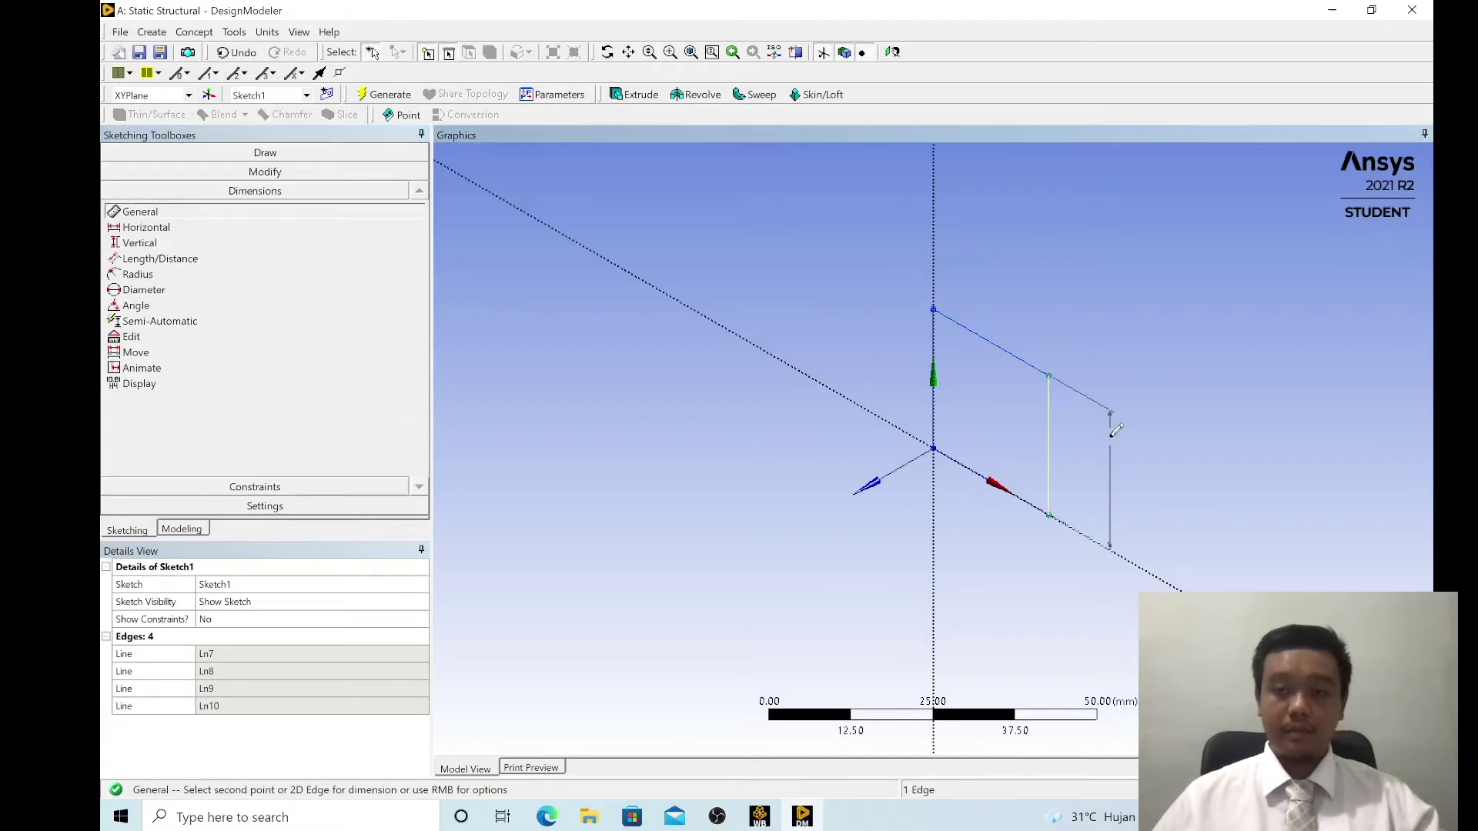
left_click(1111, 436)
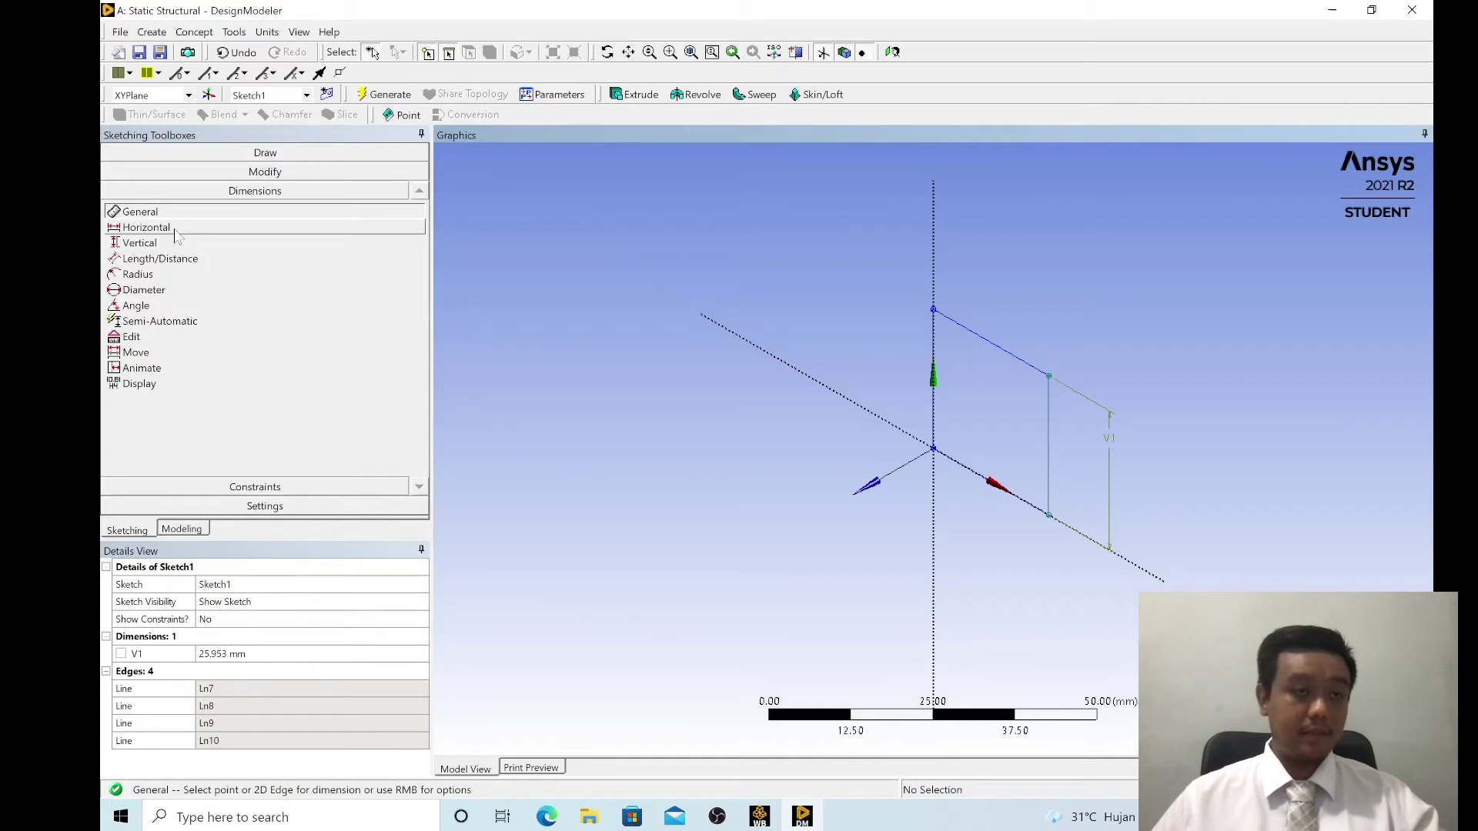
scroll(455, 521, "up", 1)
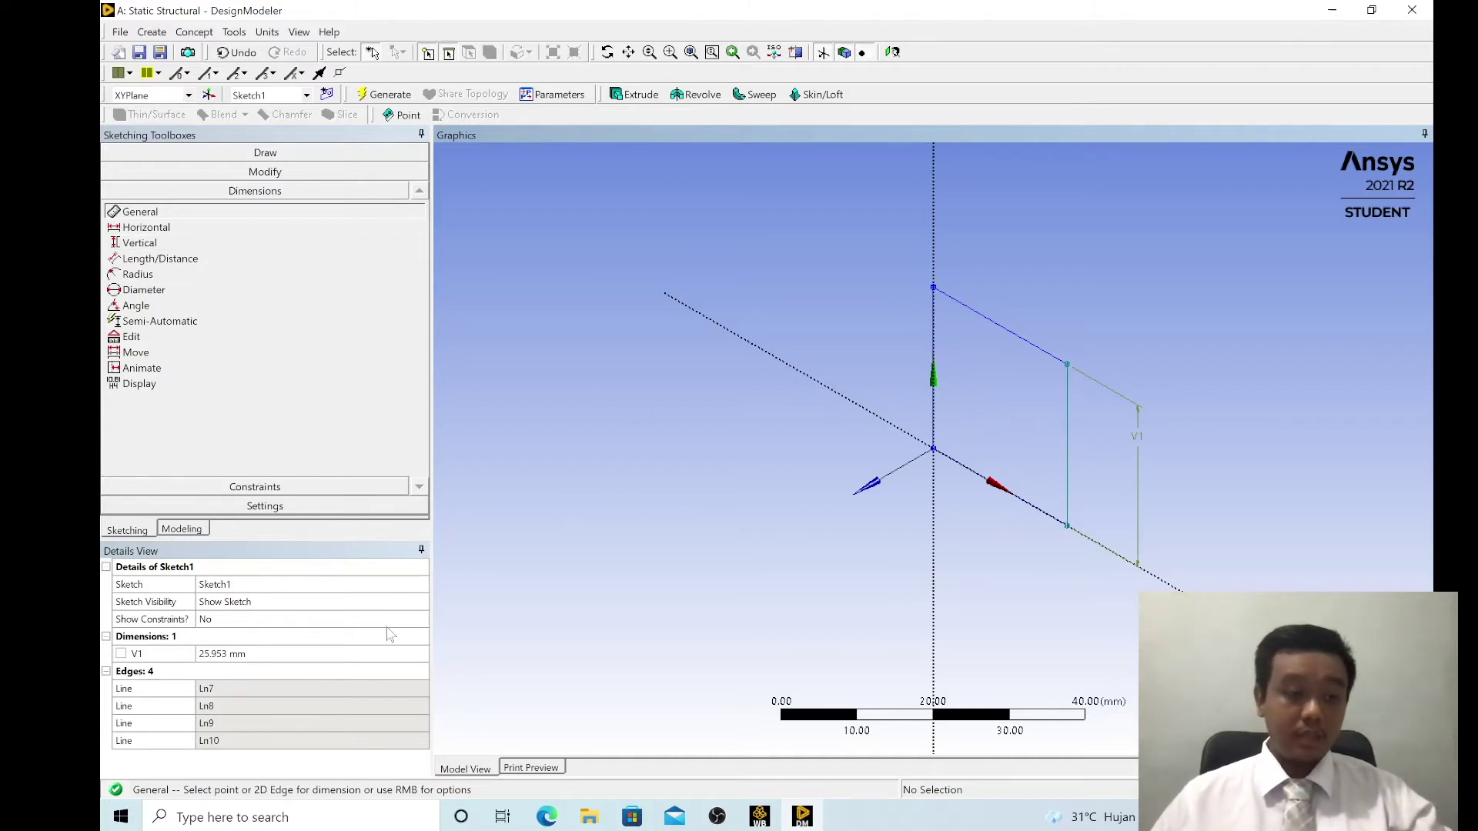
Step: Set the rectangle's height dimension to 25 mm
left_click(367, 655)
type("25")
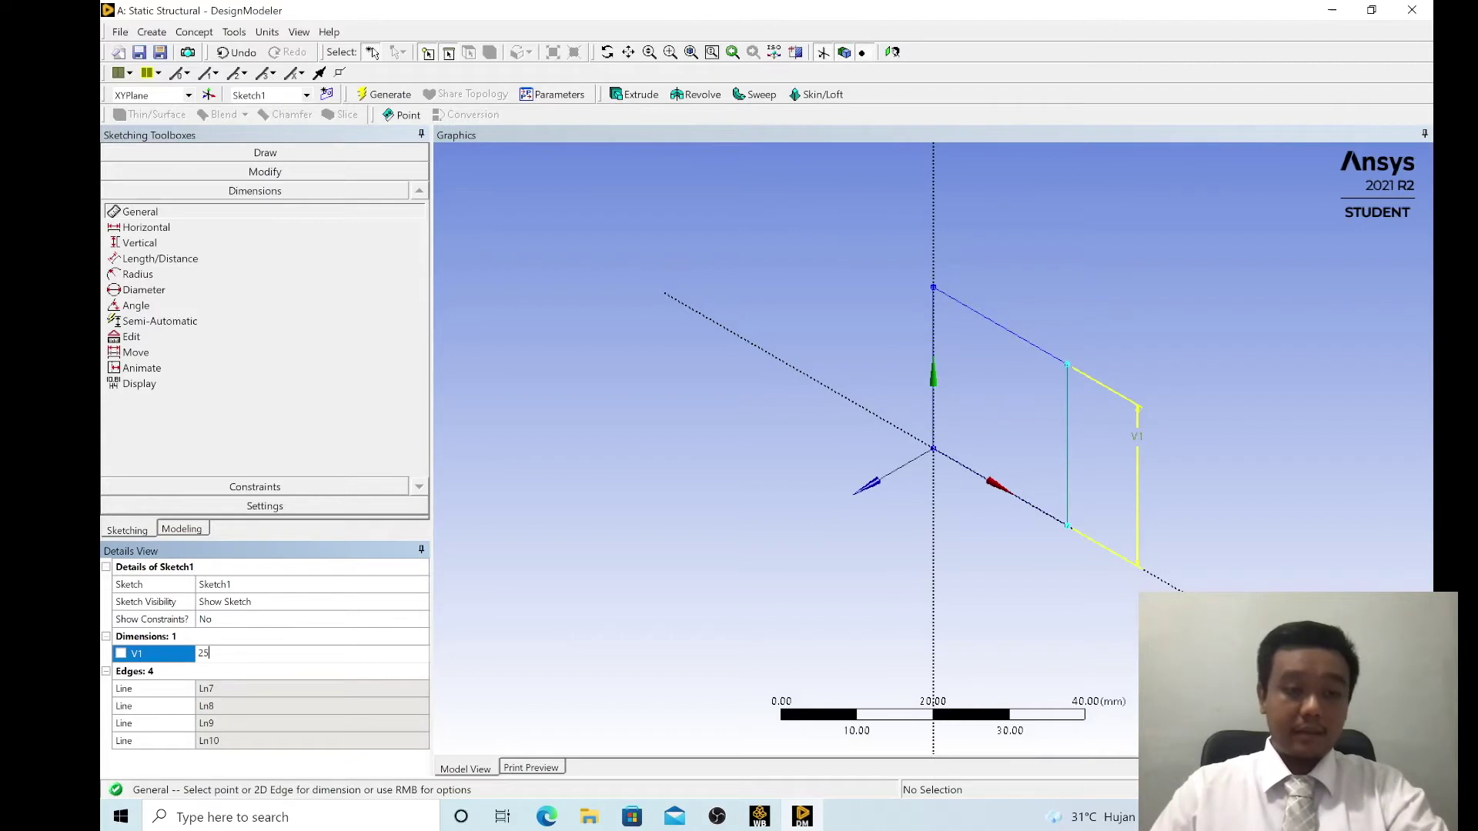
key("Return")
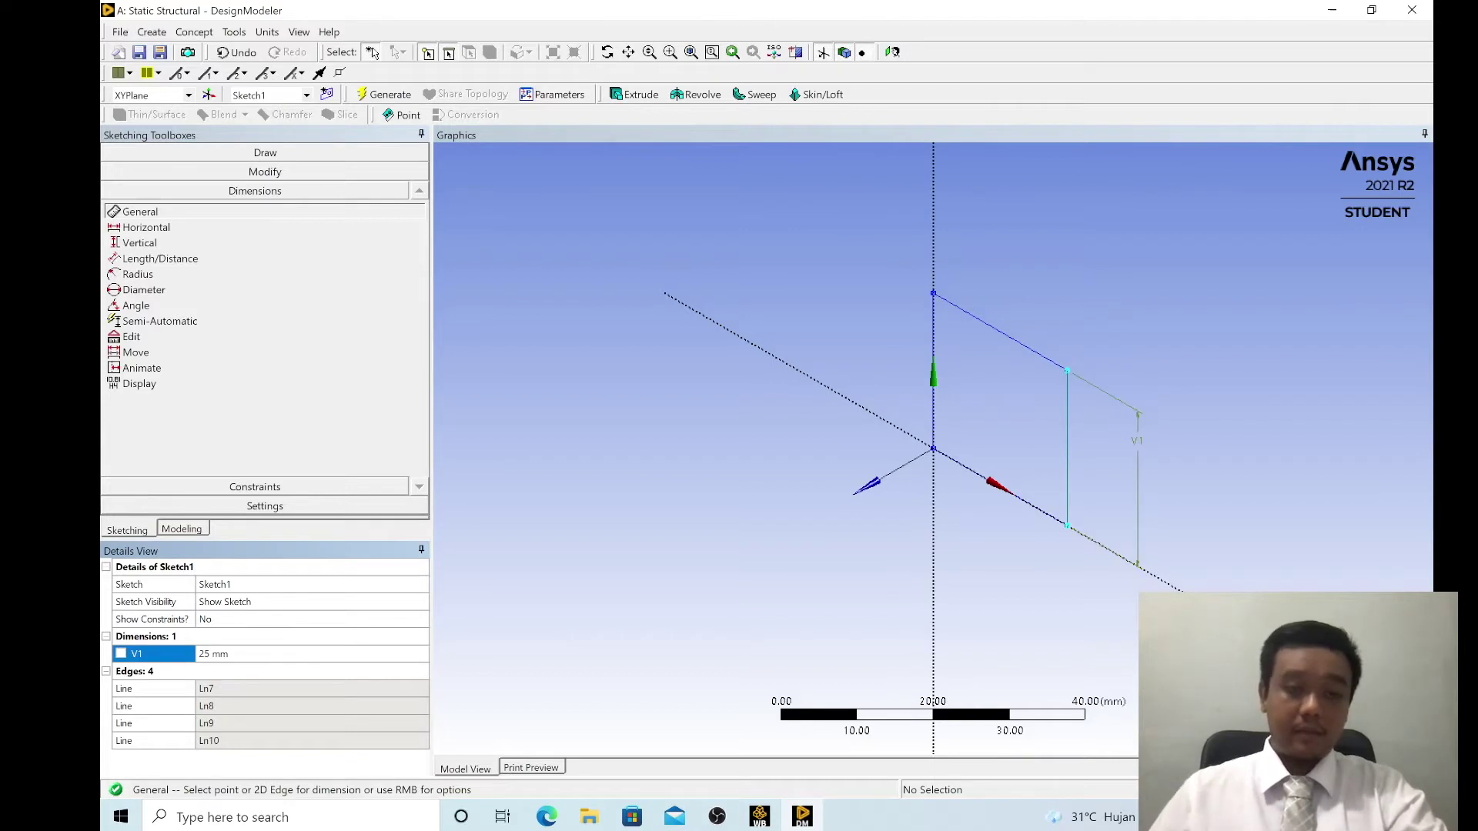
Step: Dimension the rectangle's width on the side opposite the X axis and set it to 25 mm
left_click(1001, 344)
left_click(1039, 284)
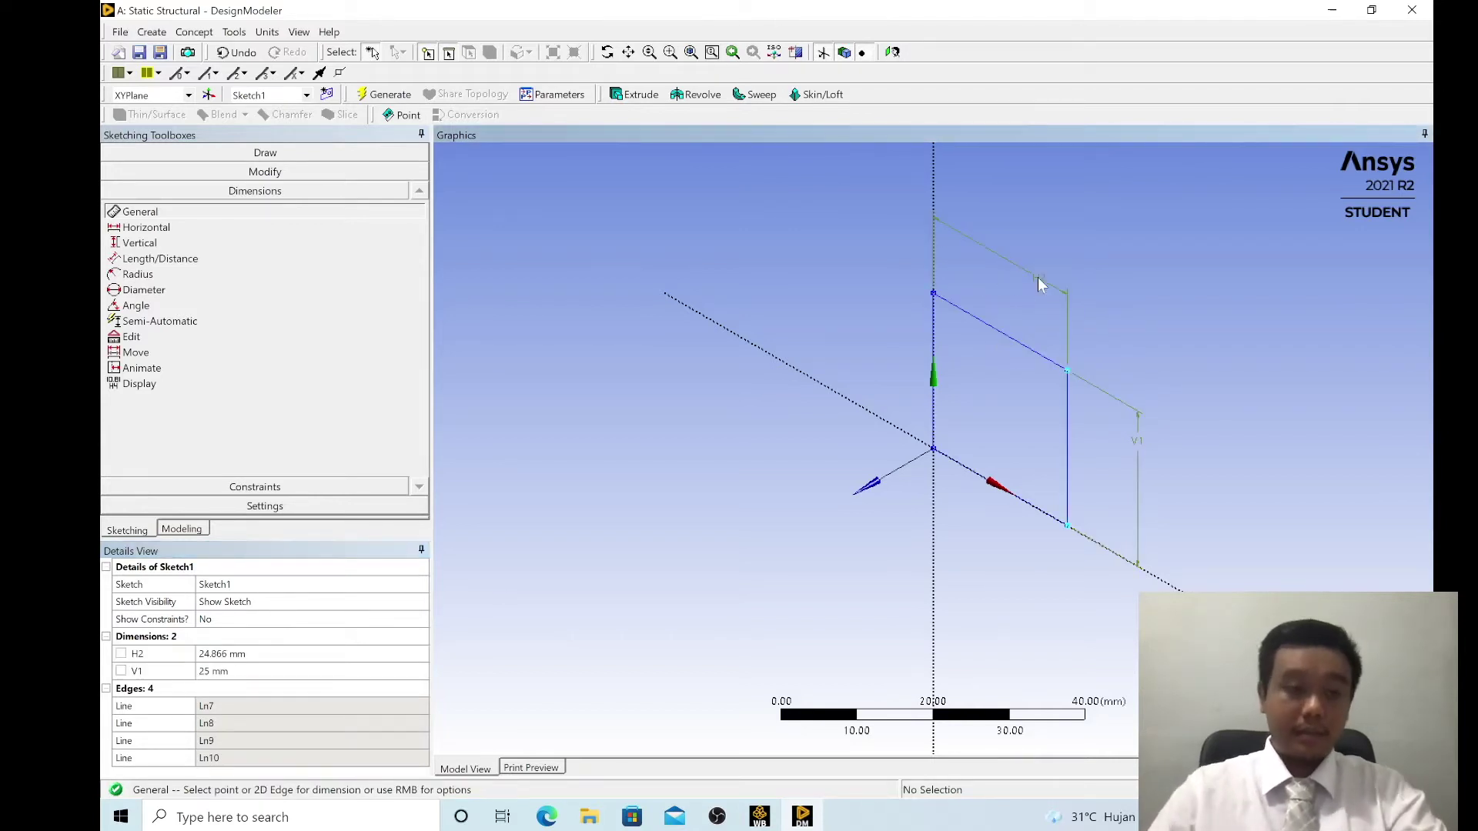
left_click(331, 654)
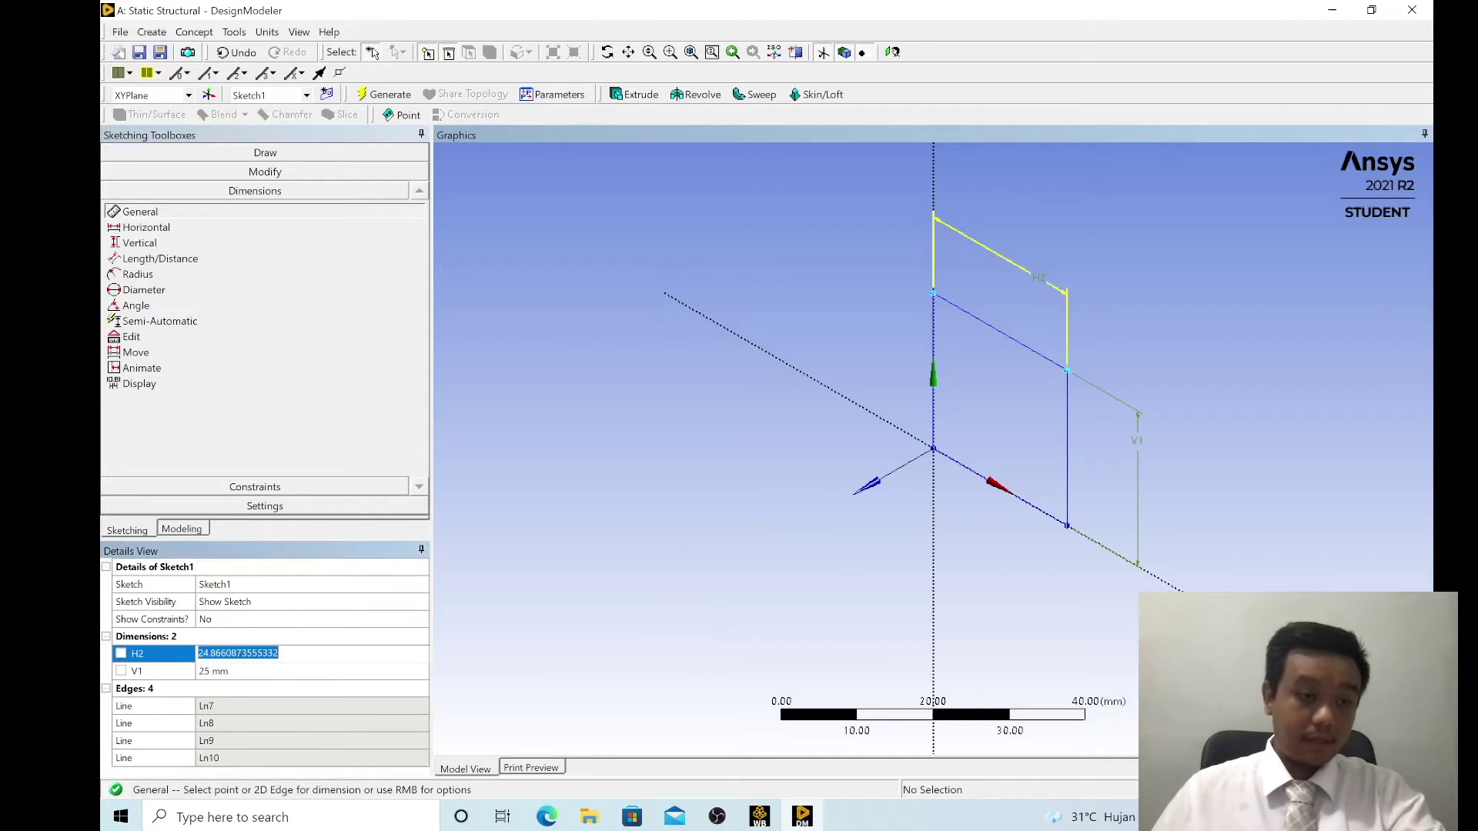
type("250")
key("Return")
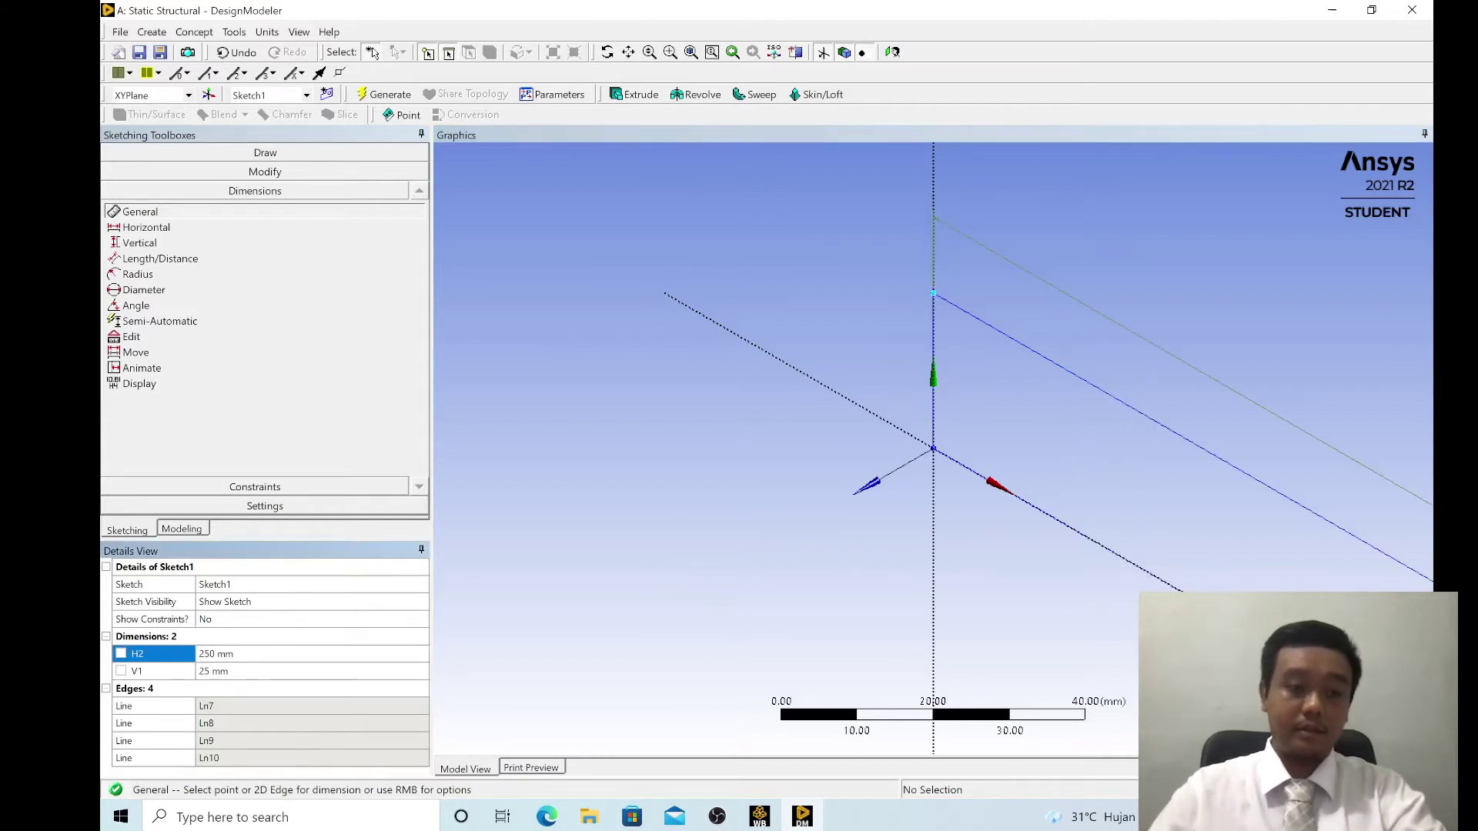
left_click(307, 654)
type("25")
key("Return")
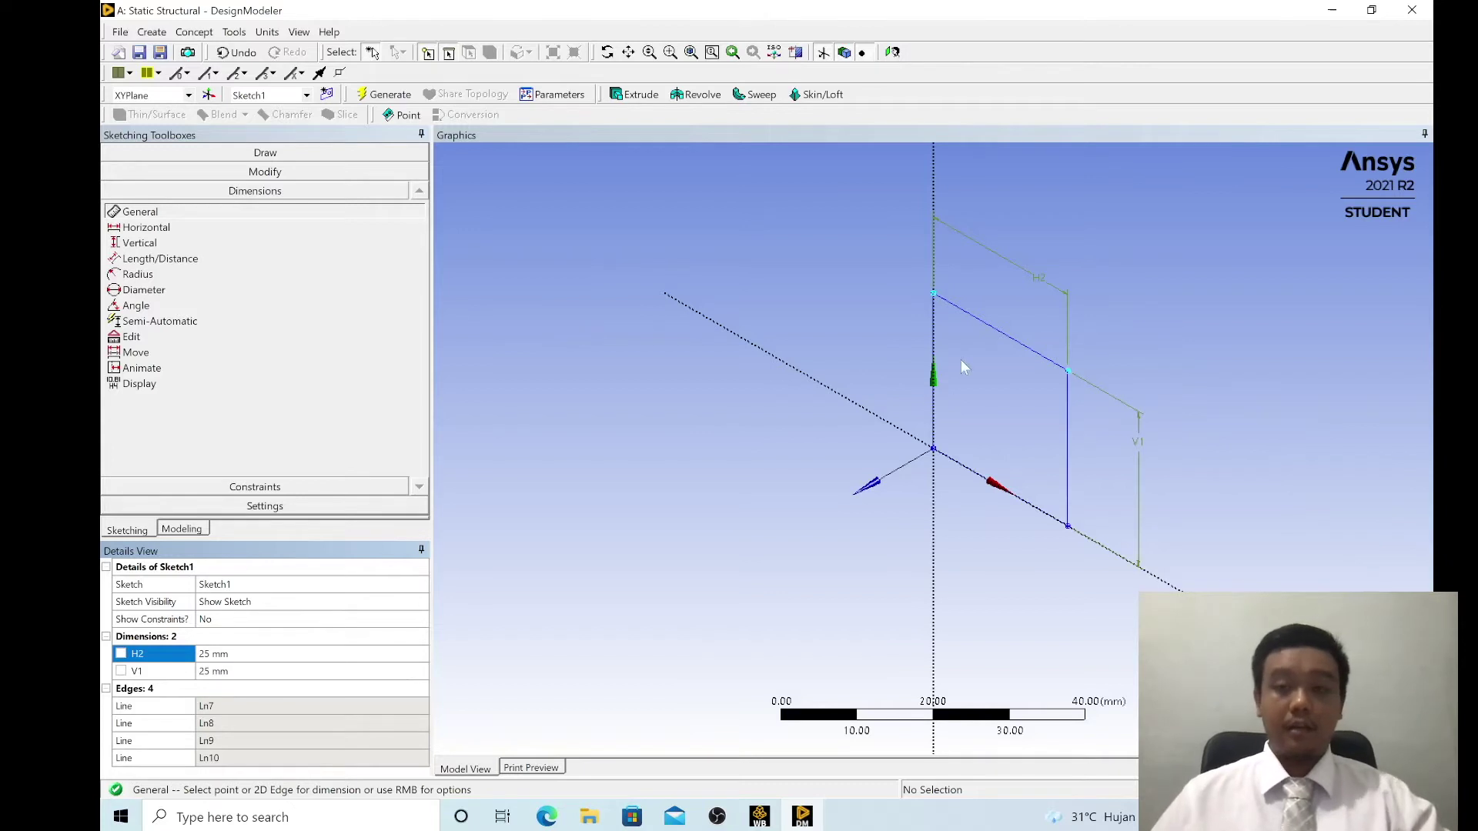
Step: Extrude the square sketch with a depth of 1000 mm and generate the solid beam
scroll(972, 339, "down", 2)
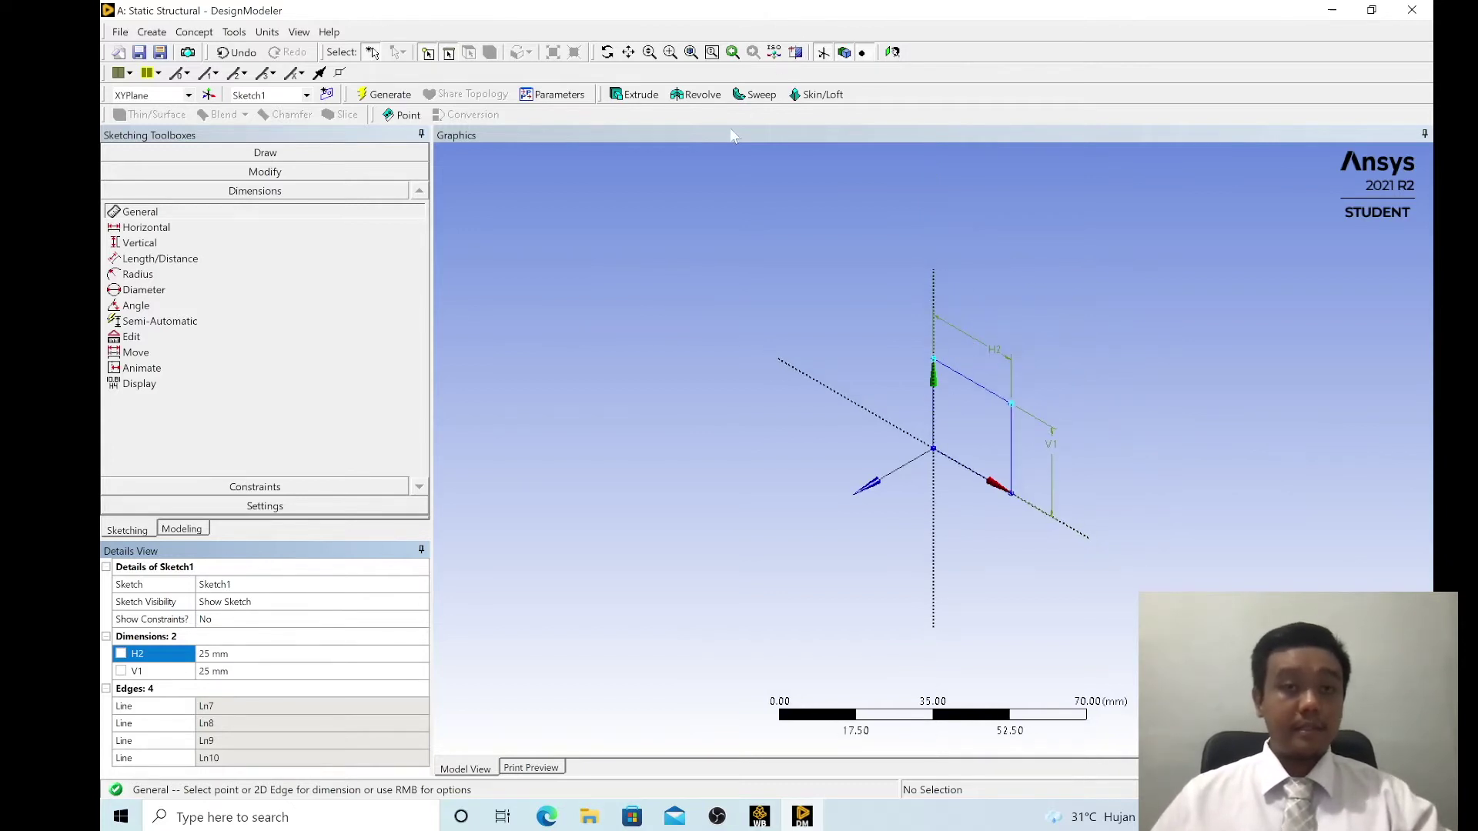
left_click(633, 94)
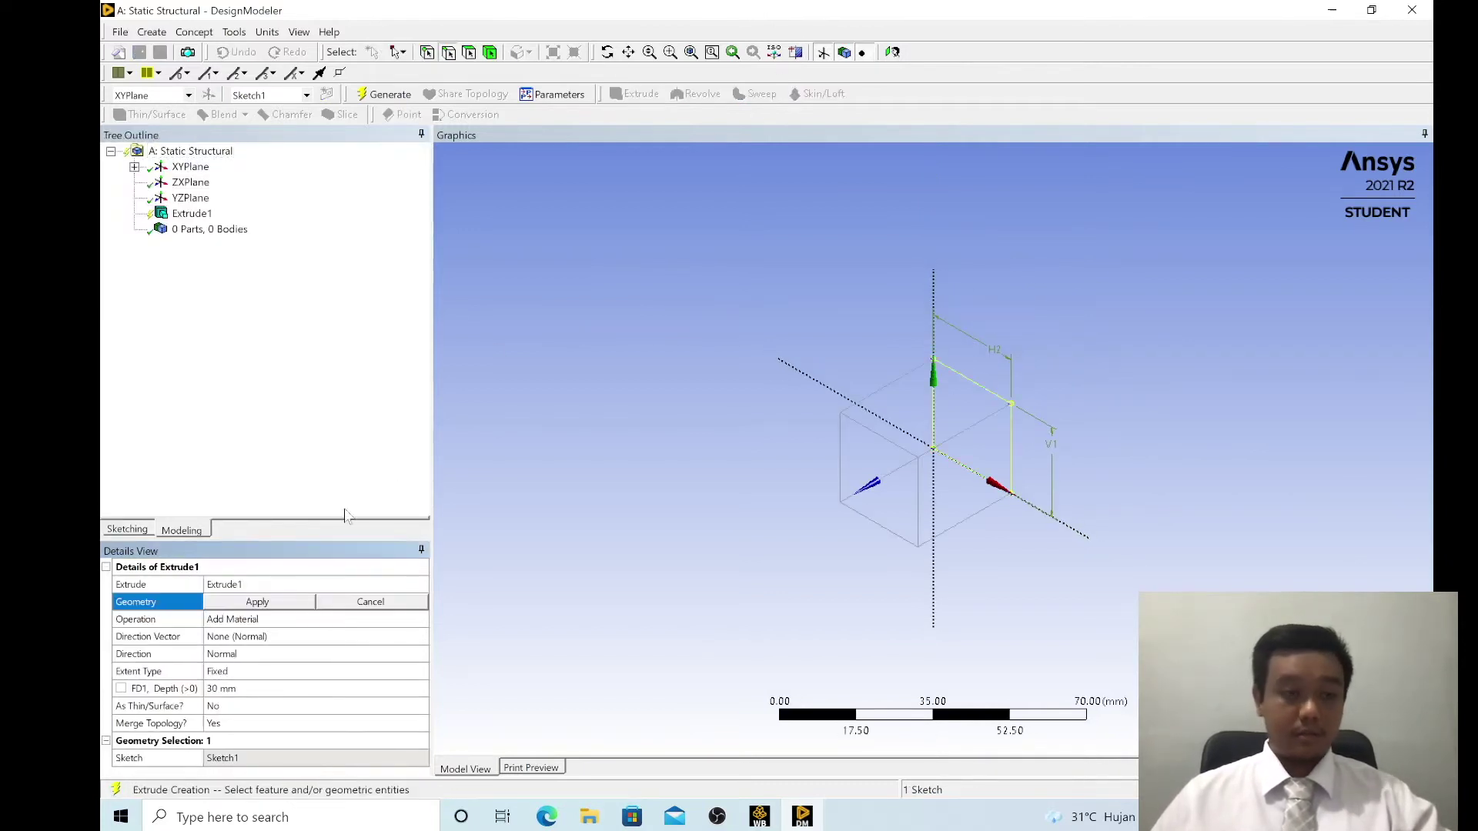
left_click(256, 689)
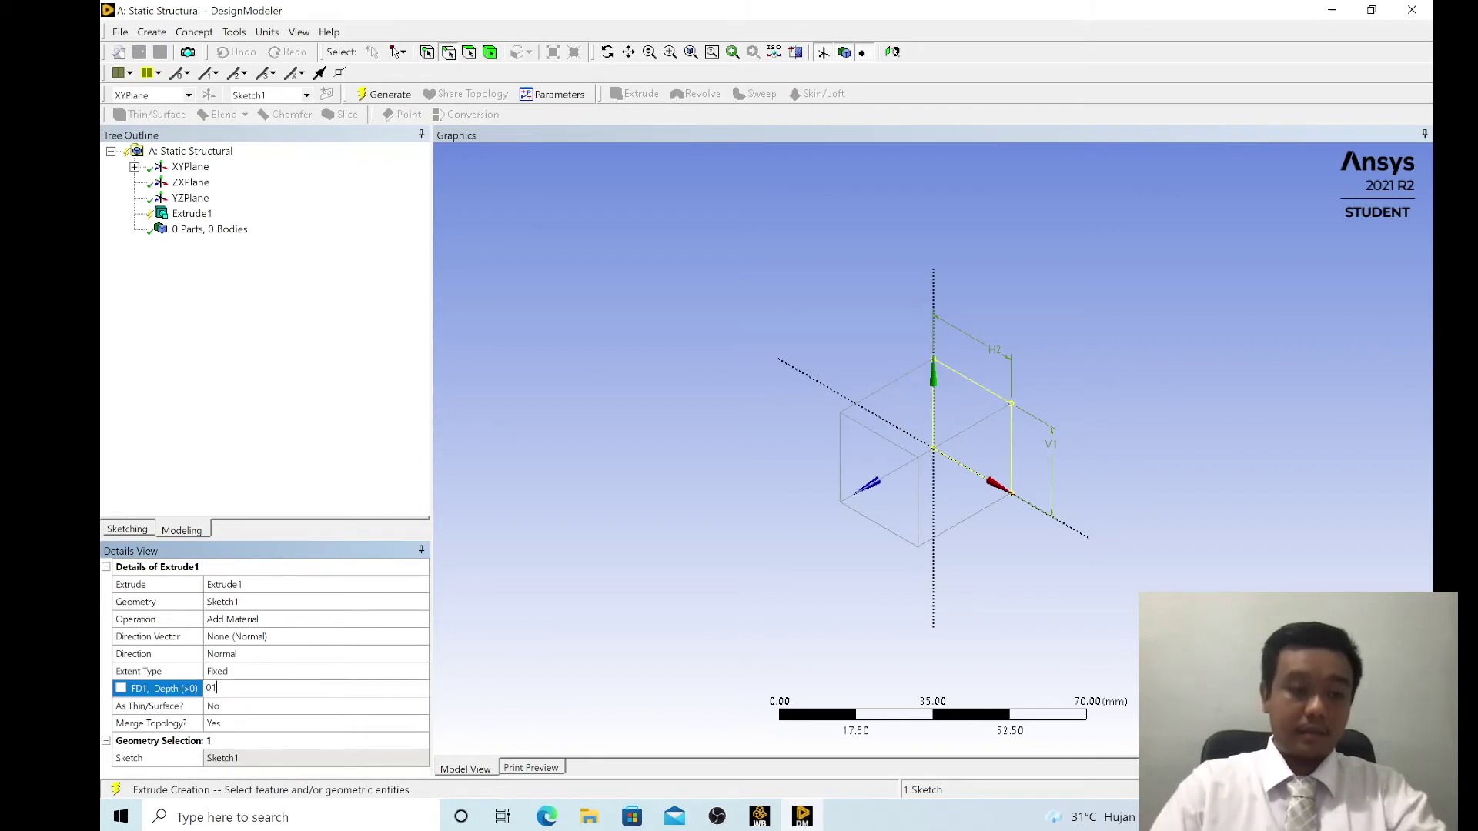
type("1000")
key("Return")
scroll(950, 518, "down", 5)
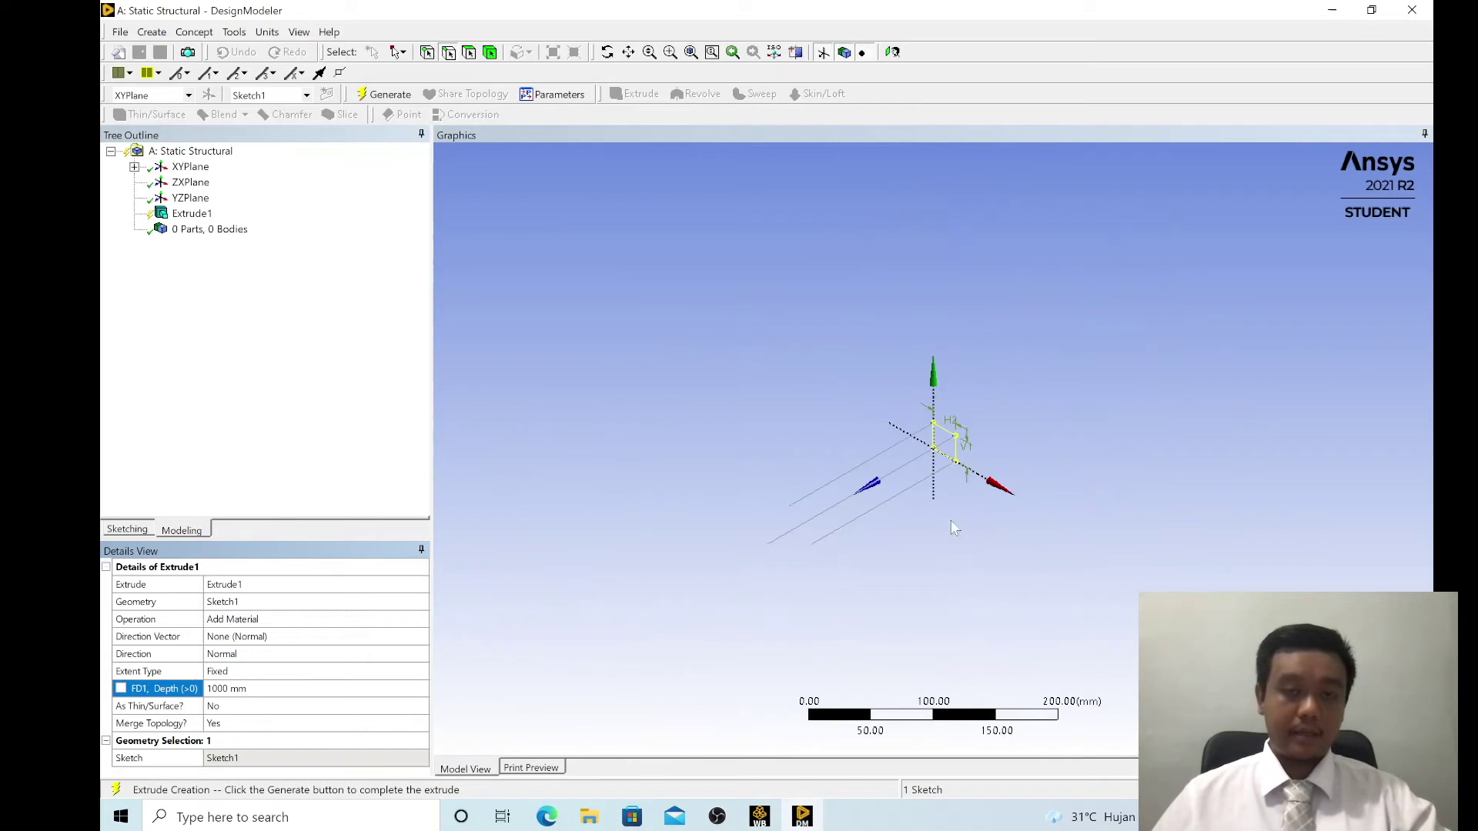
left_click(366, 96)
scroll(870, 294, "down", 2)
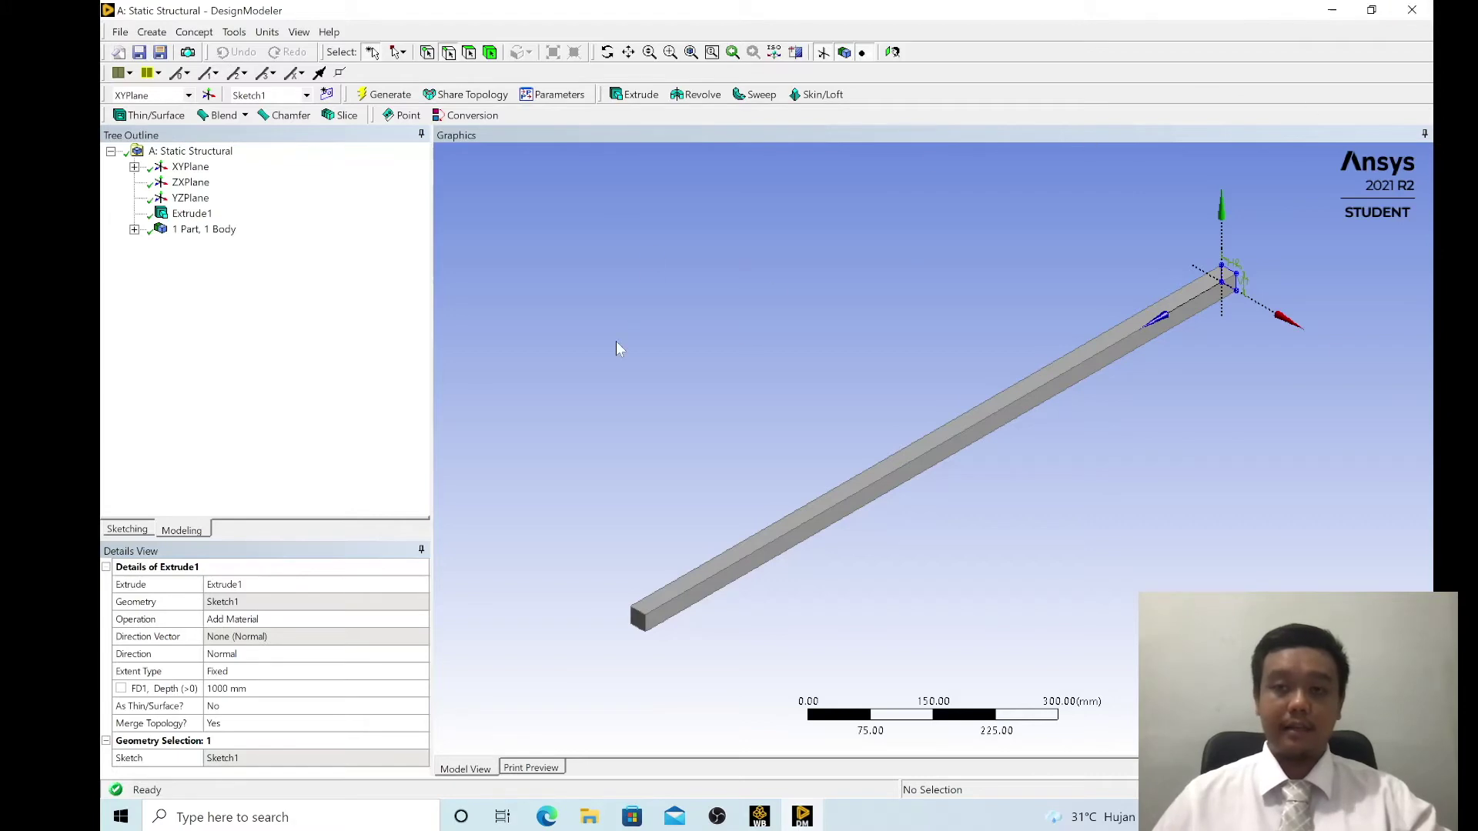
Step: Close DesignModeler and open the Static Structural system's Model in Mechanical
key("alt+F4")
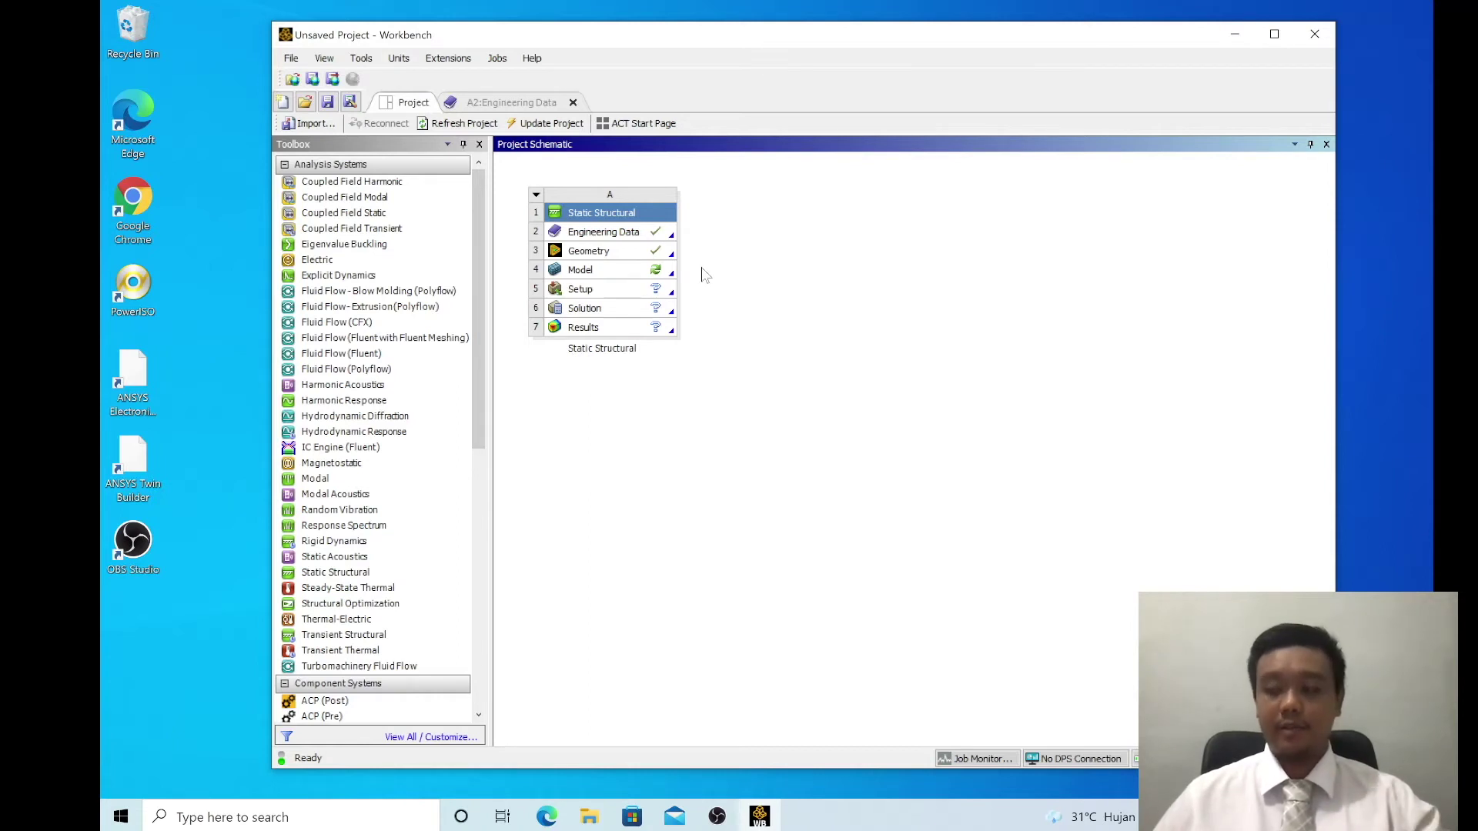
double_click(616, 274)
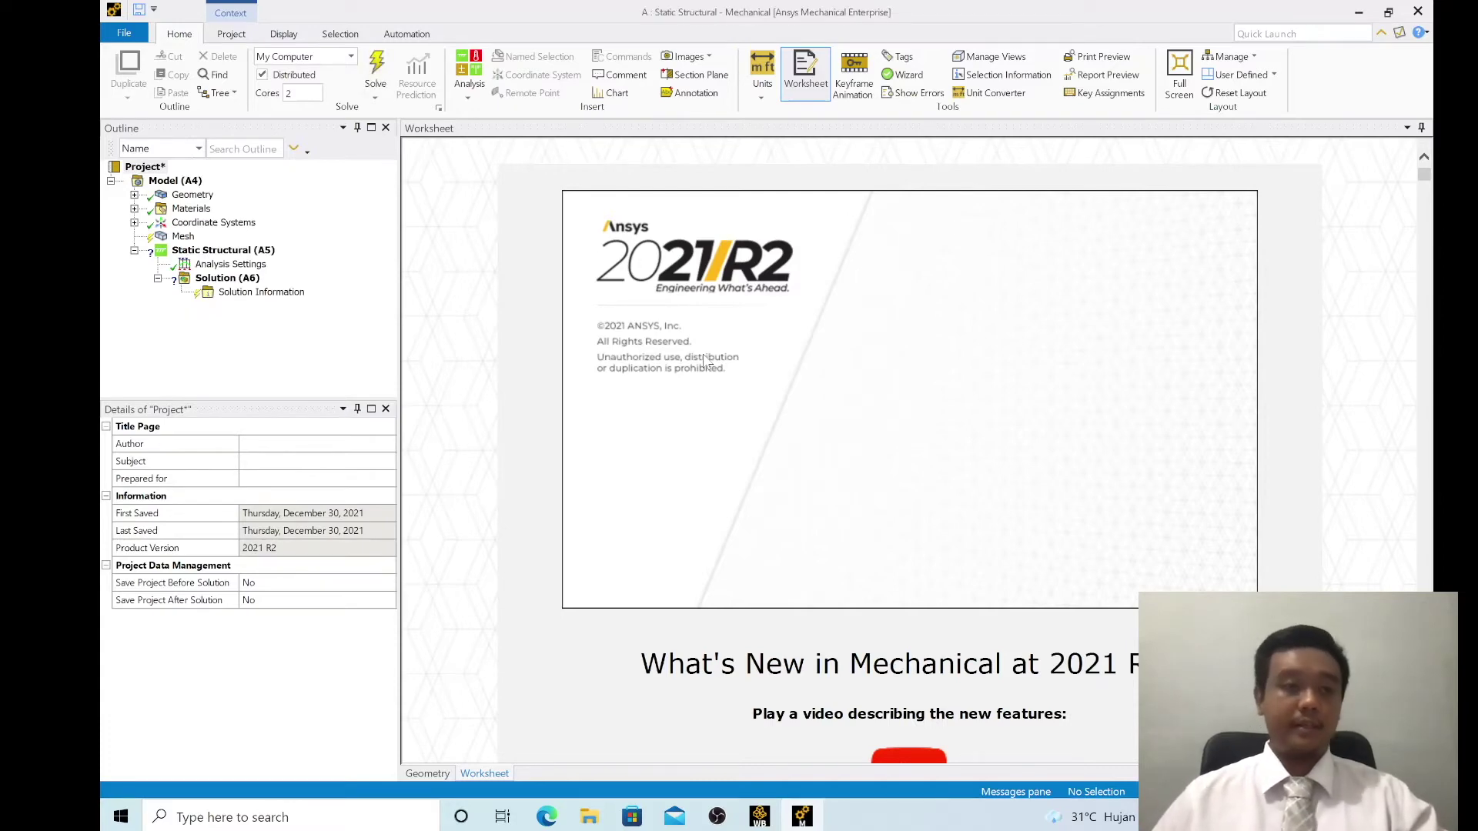
Step: Review the imported beam geometry and the Structural Steel material properties
left_click(188, 196)
left_click(802, 339)
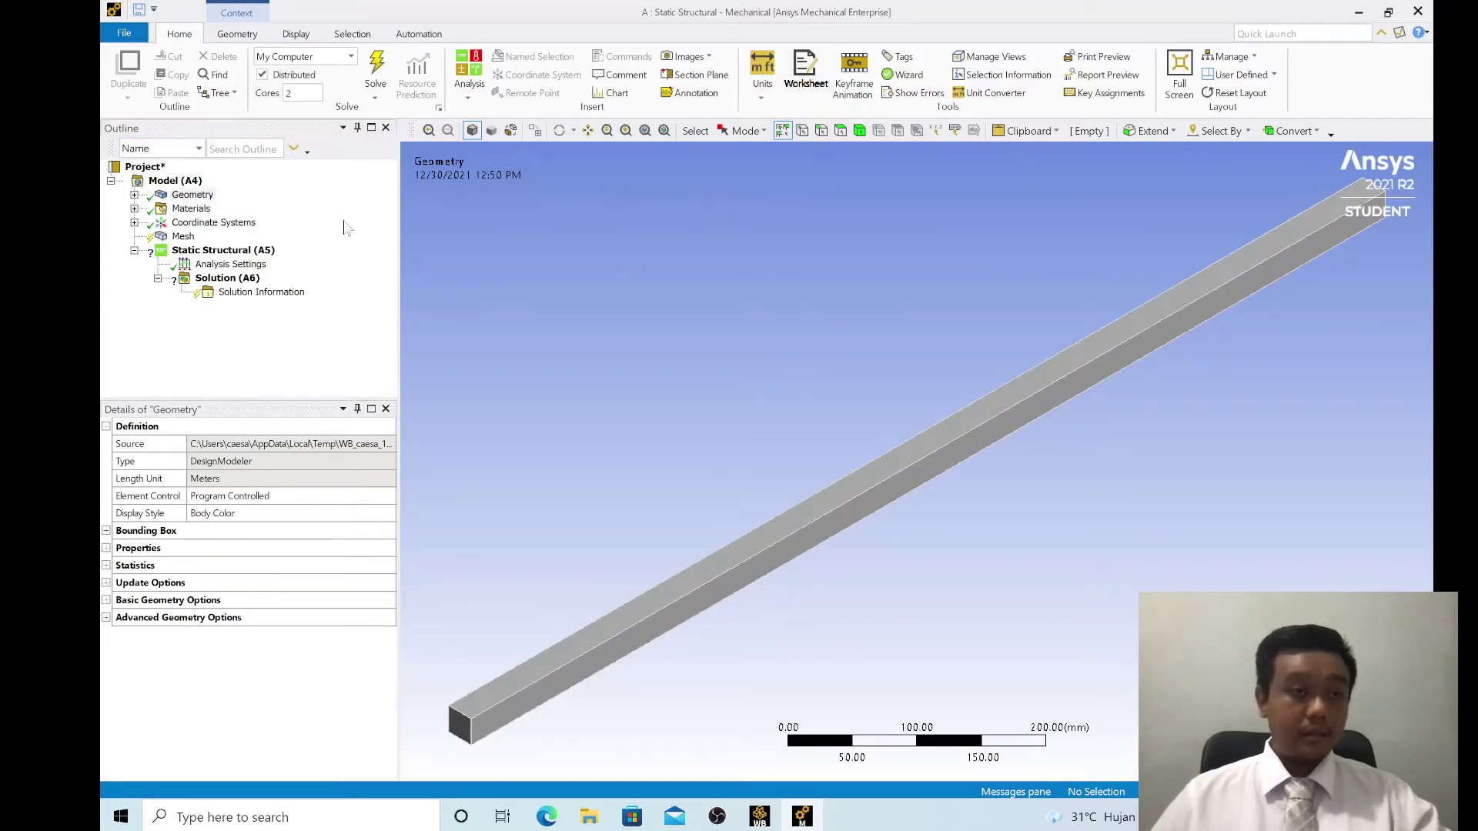
left_click(189, 210)
left_click(190, 194)
left_click(135, 209)
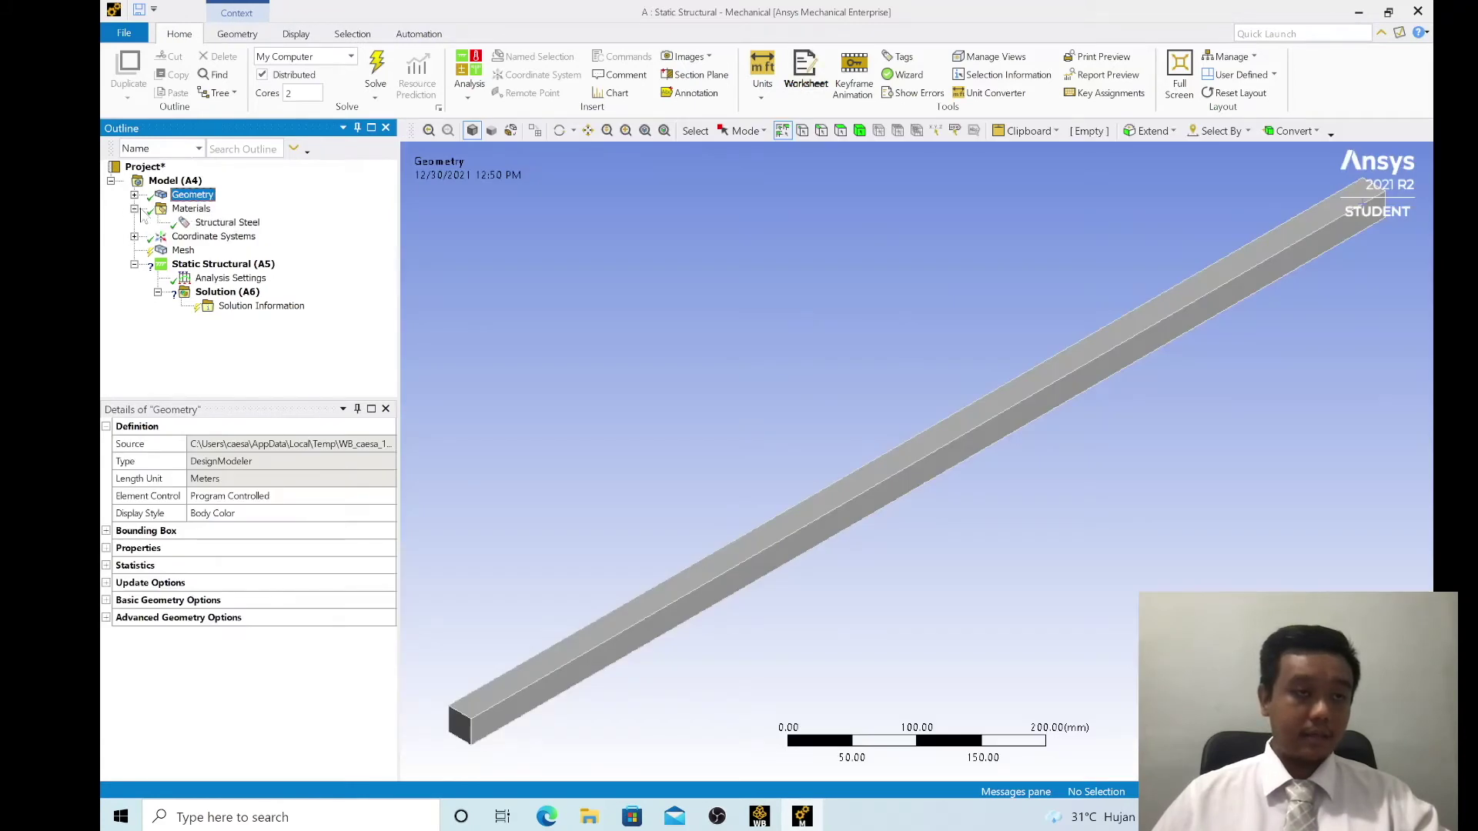
left_click(238, 225)
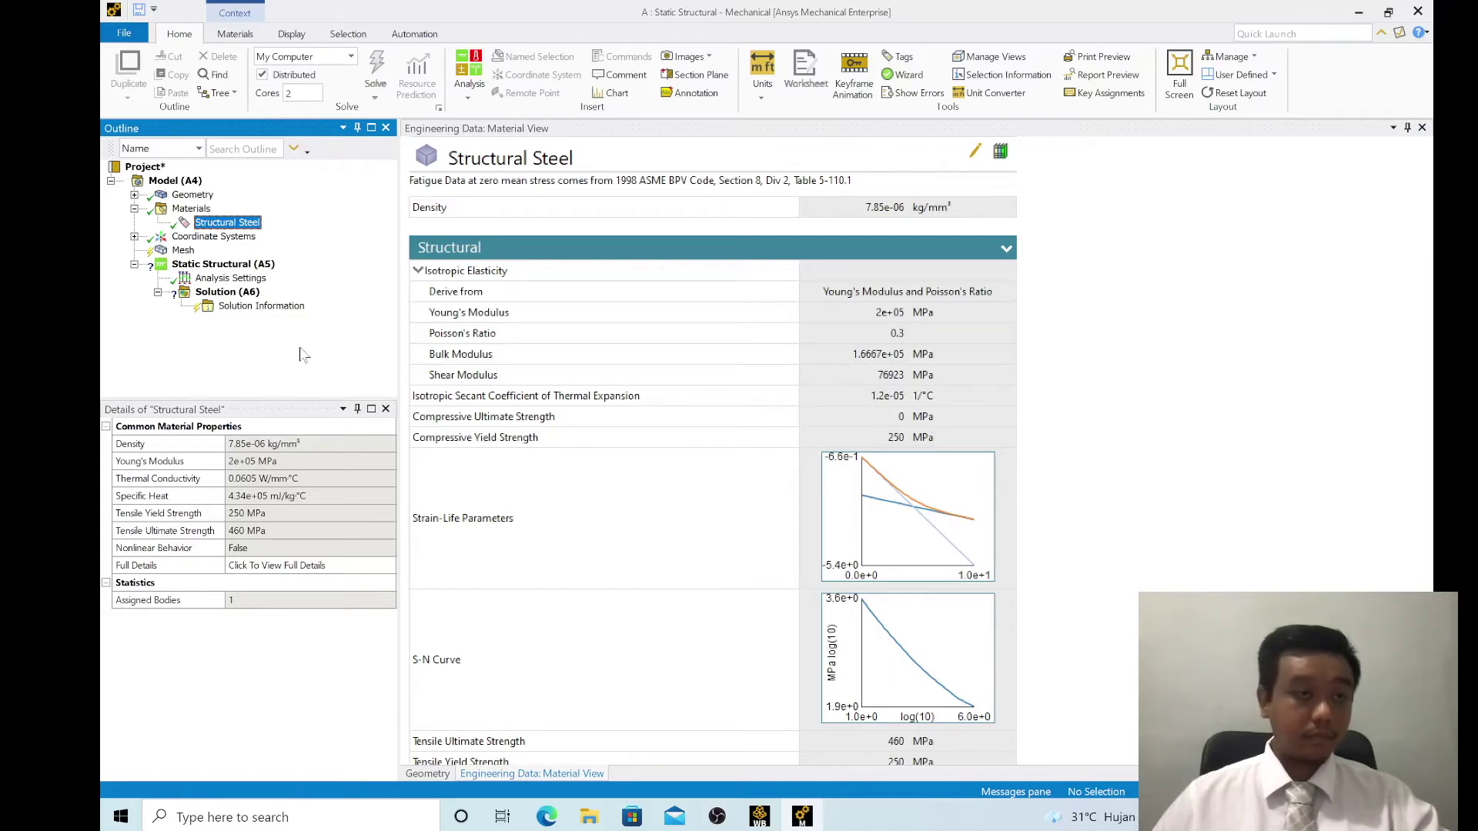
Step: Generate the beam's mesh with the default element size
left_click(184, 250)
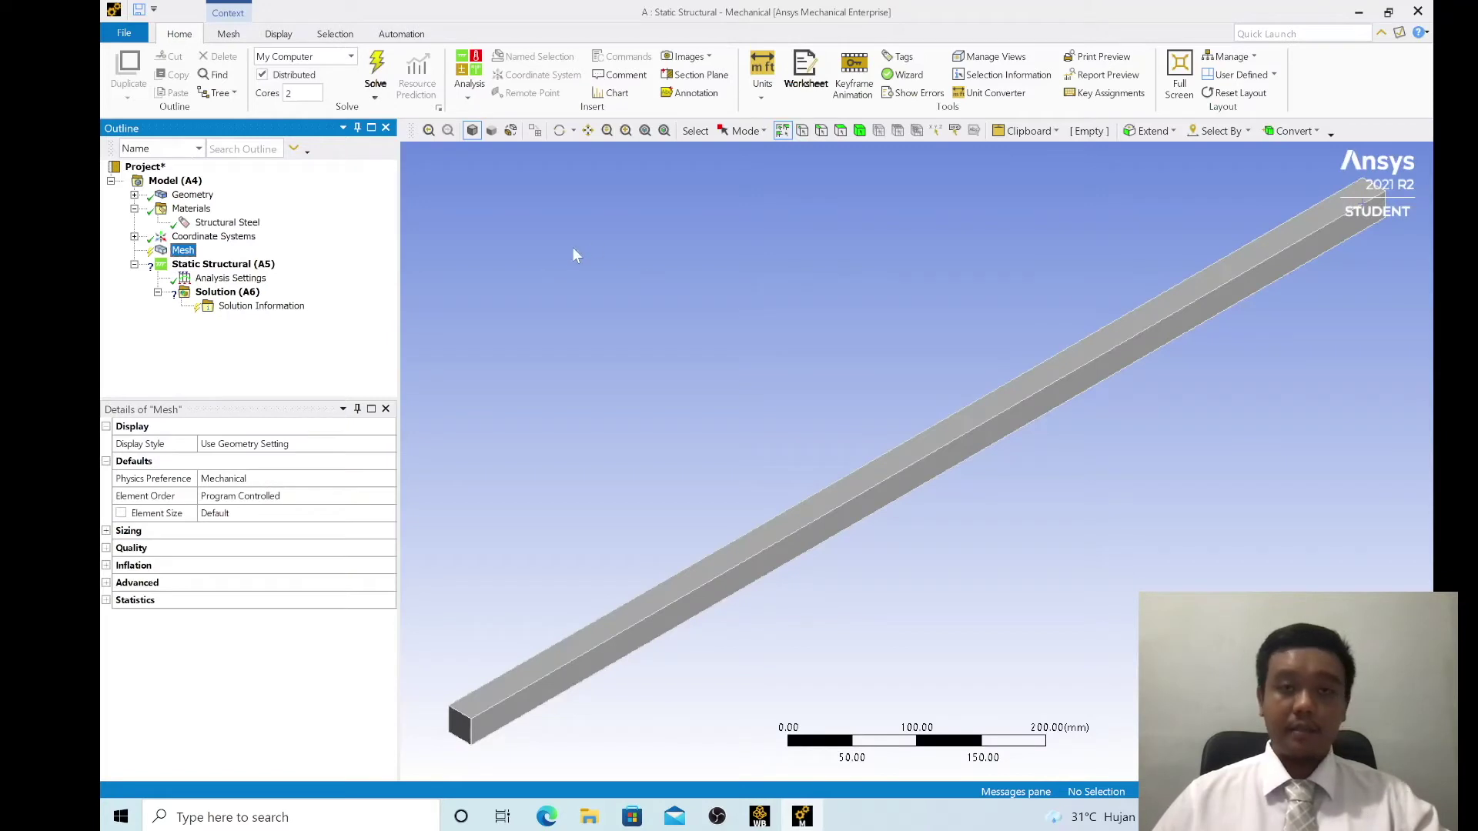
right_click(198, 255)
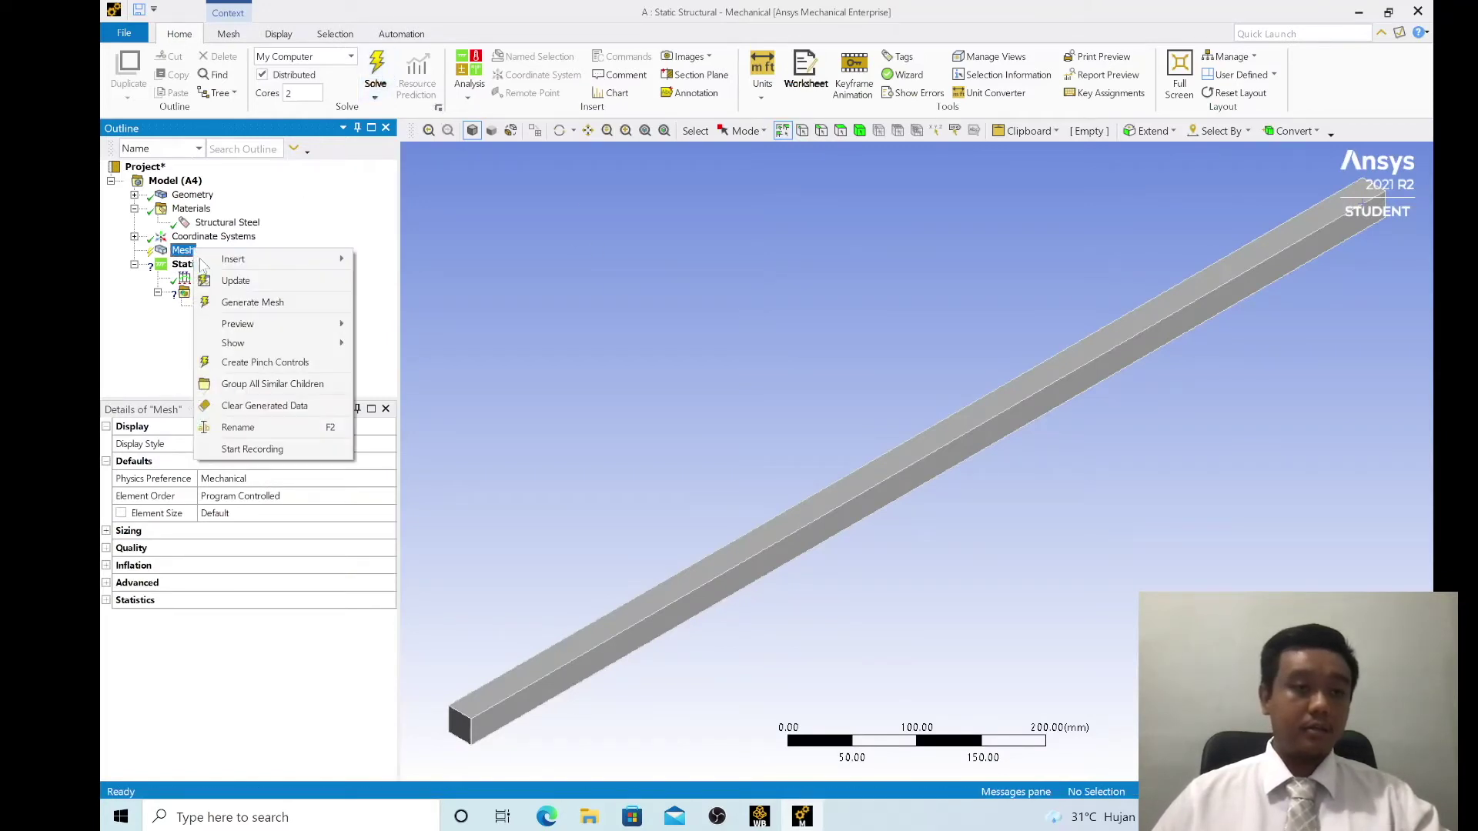
left_click(271, 304)
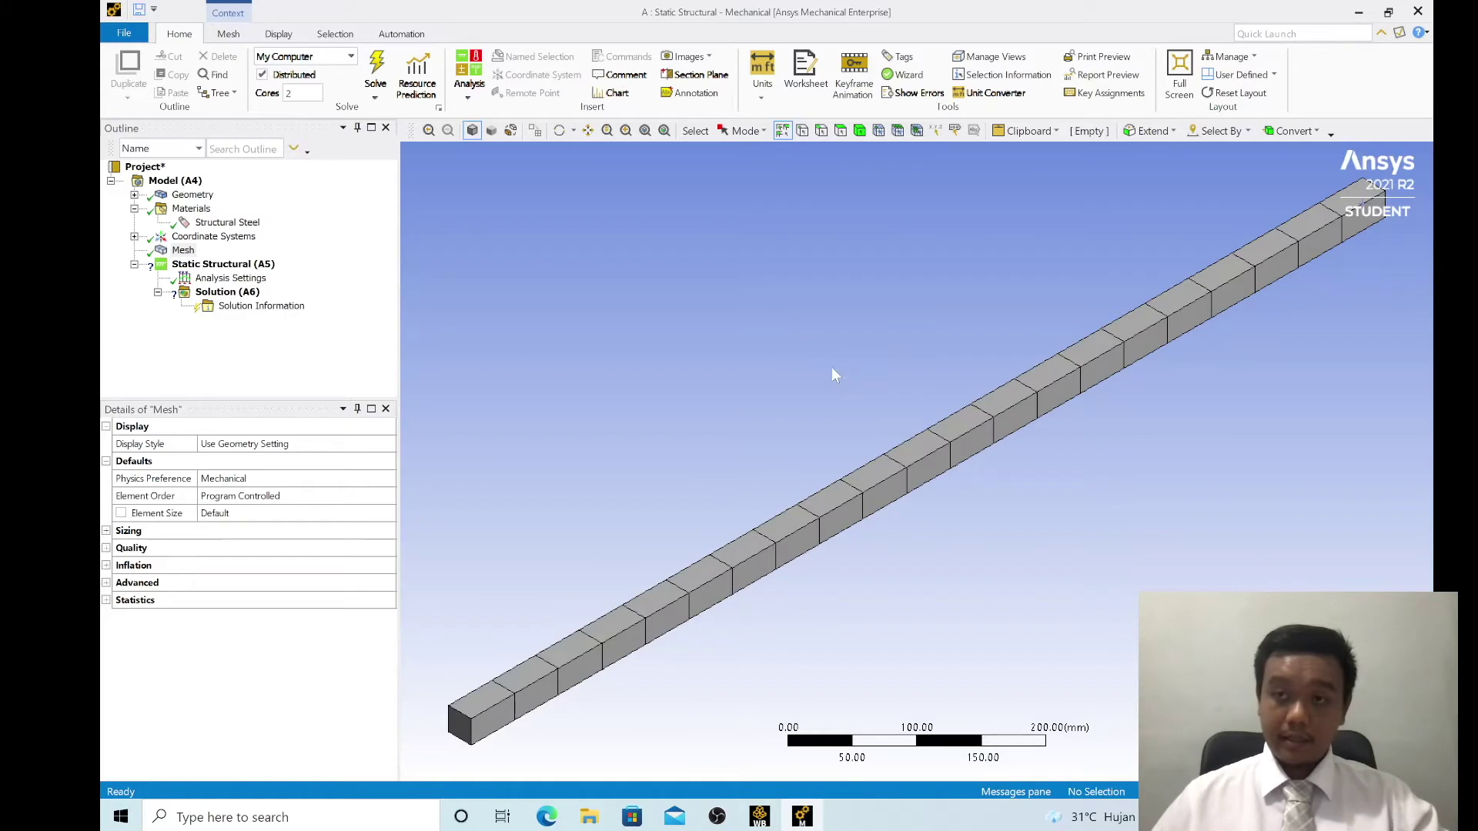
Step: Set the mesh element size to 12 mm and regenerate the mesh
left_click(107, 531)
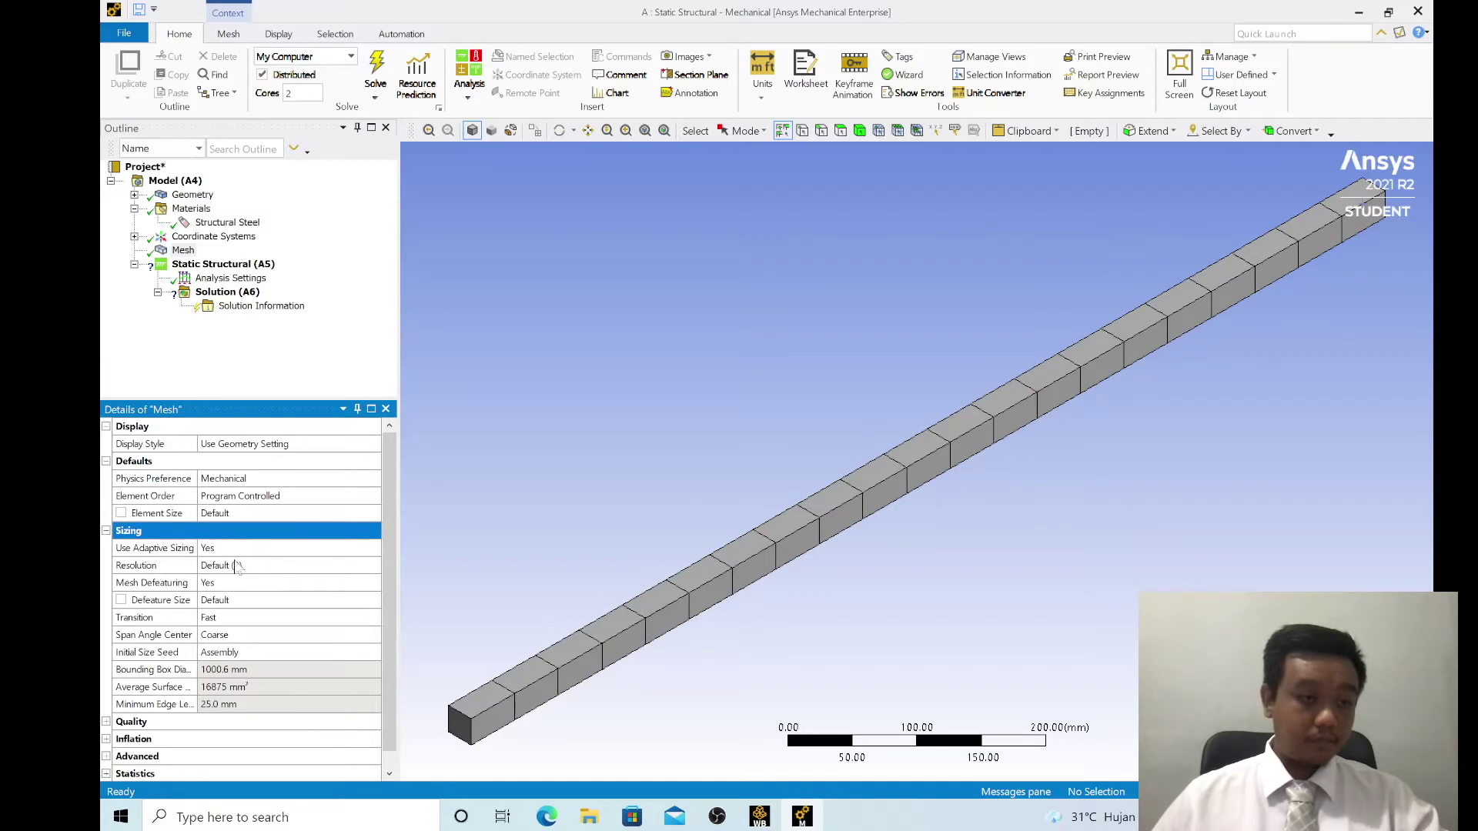
left_click(248, 514)
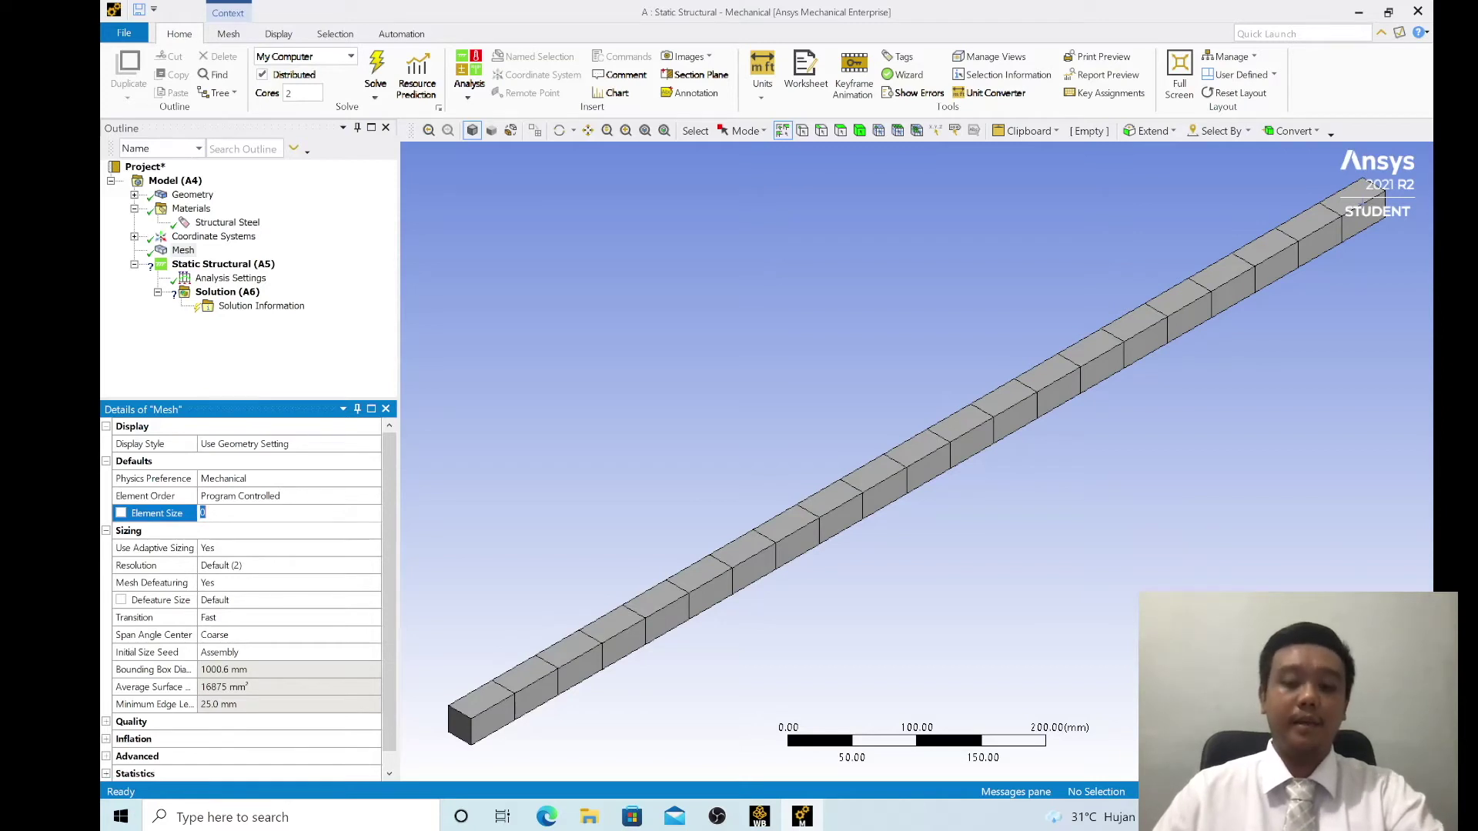
key("Return")
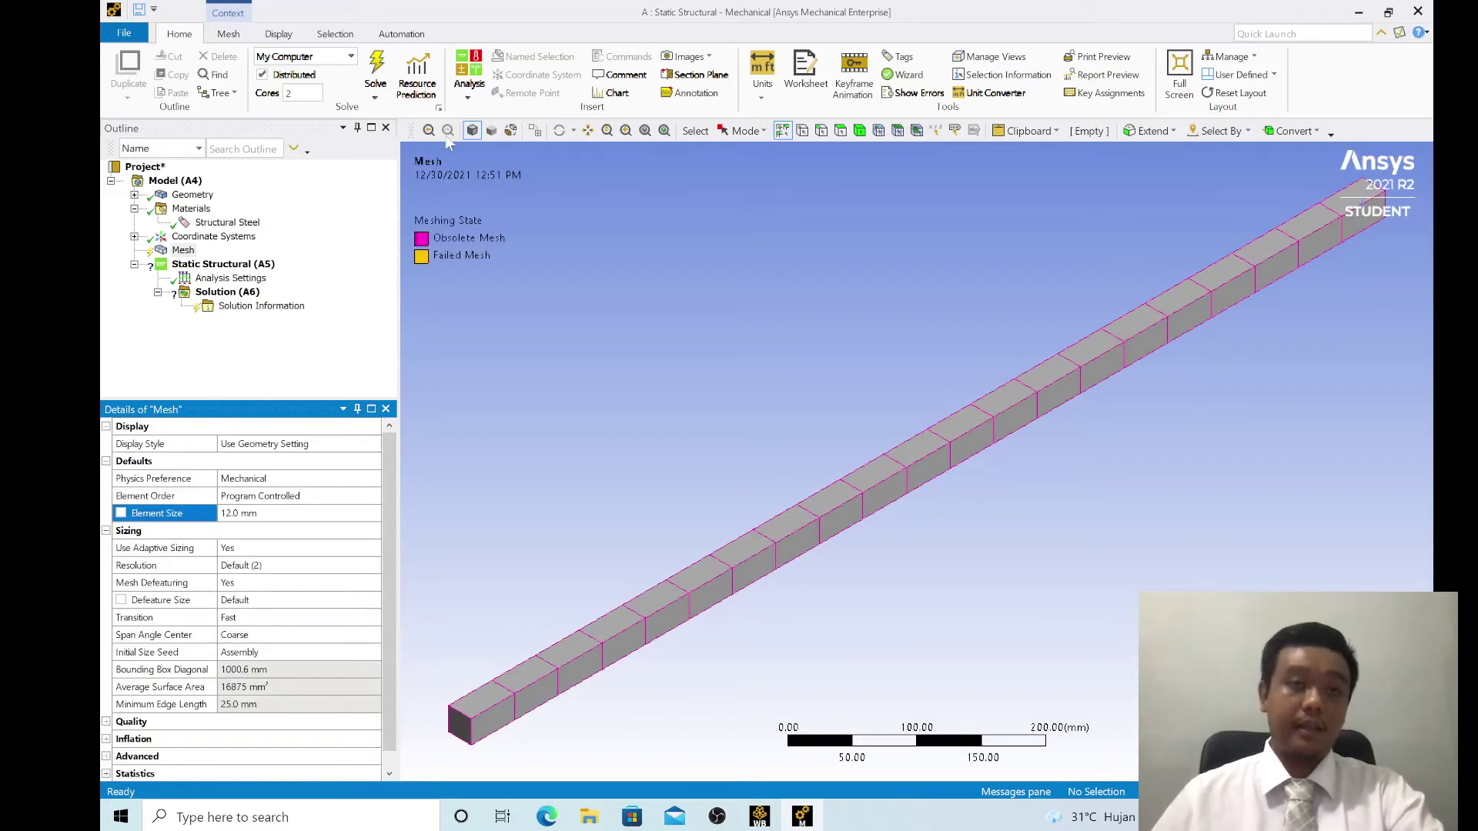
right_click(177, 251)
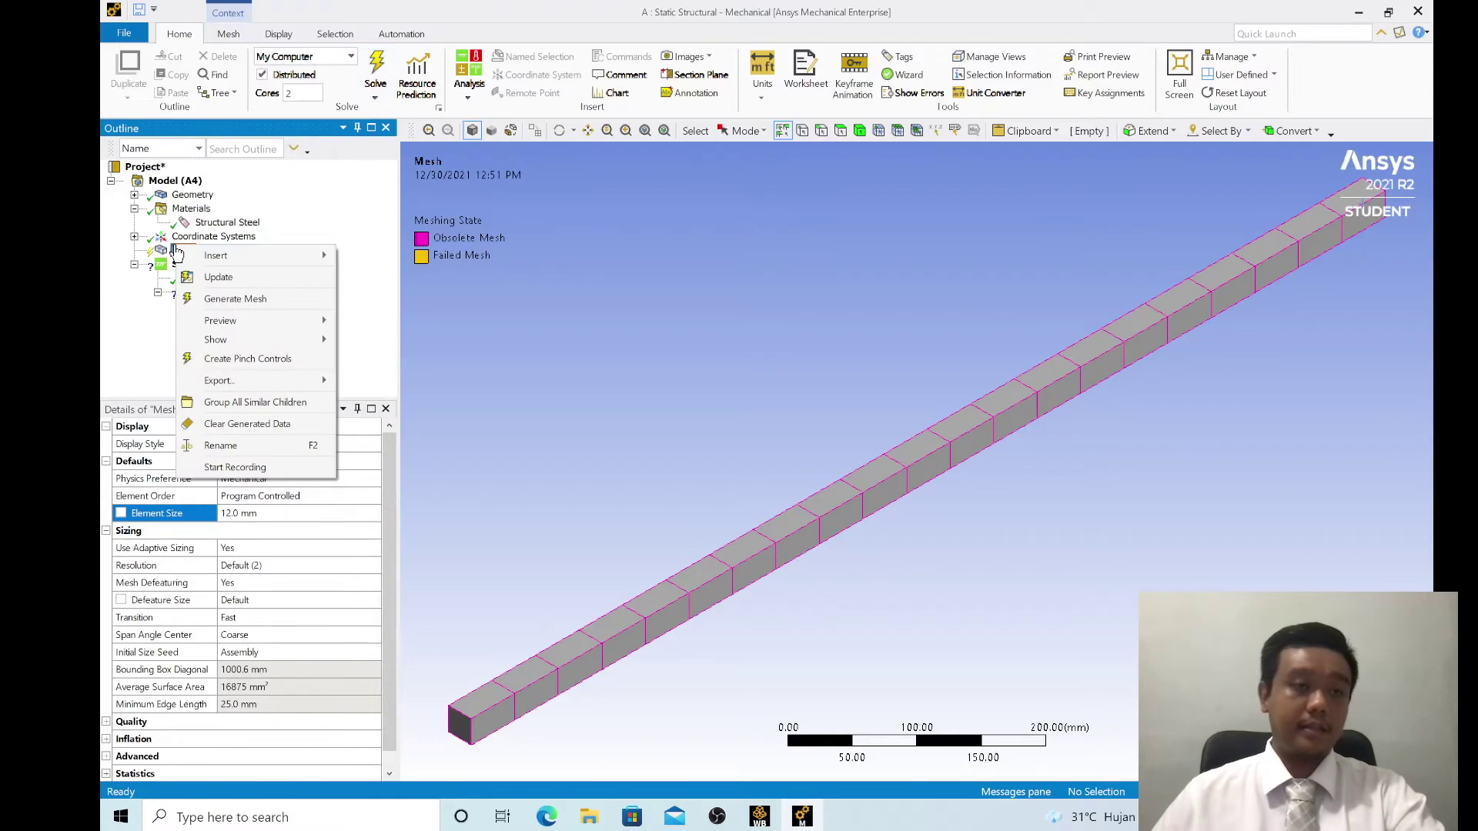
left_click(235, 299)
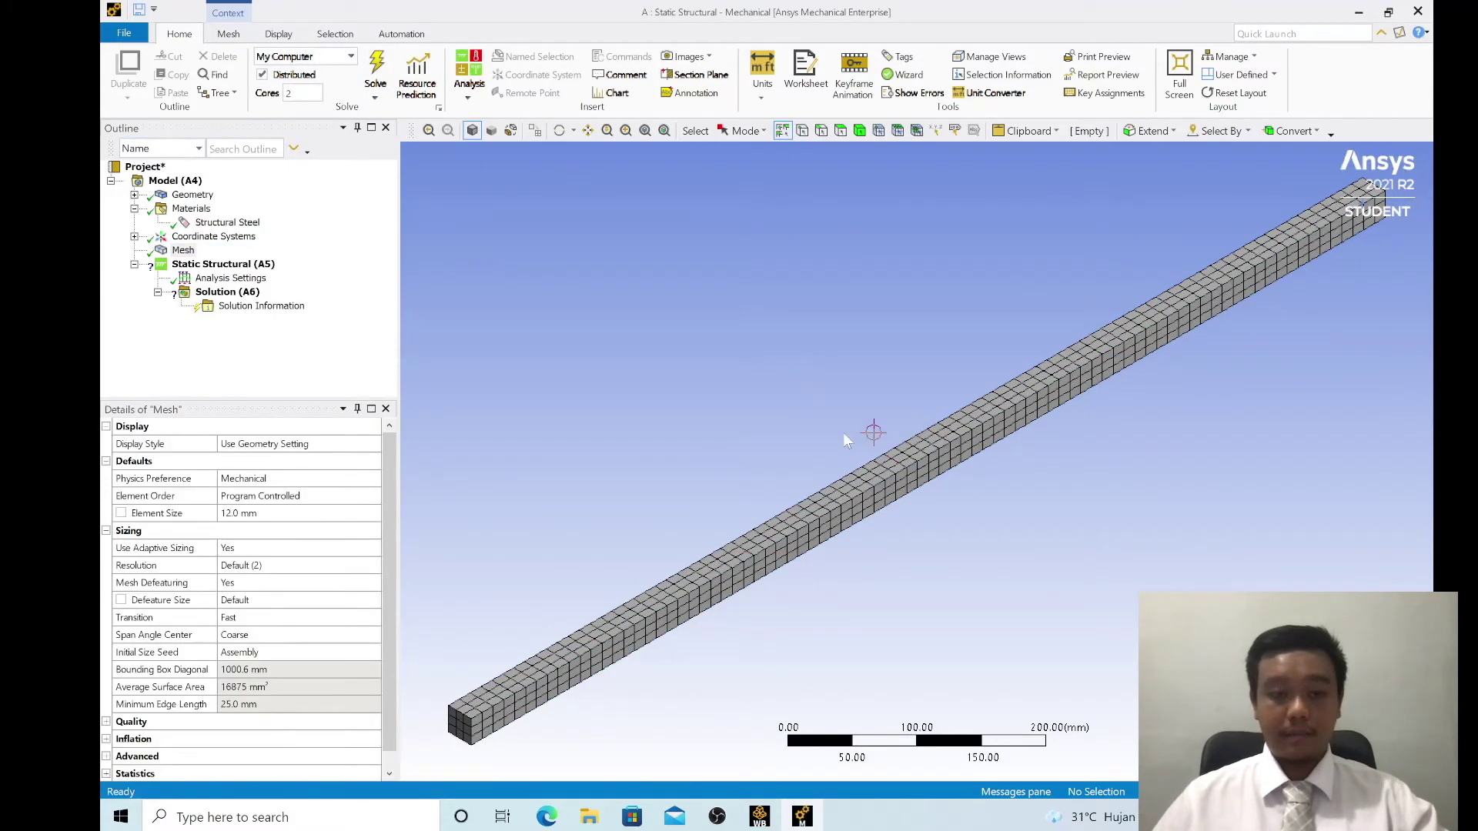
Step: Examine the meshed beam, open the Static Structural environment and inspect the ends of the beam
left_click(559, 130)
left_click_drag(782, 300, 818, 320)
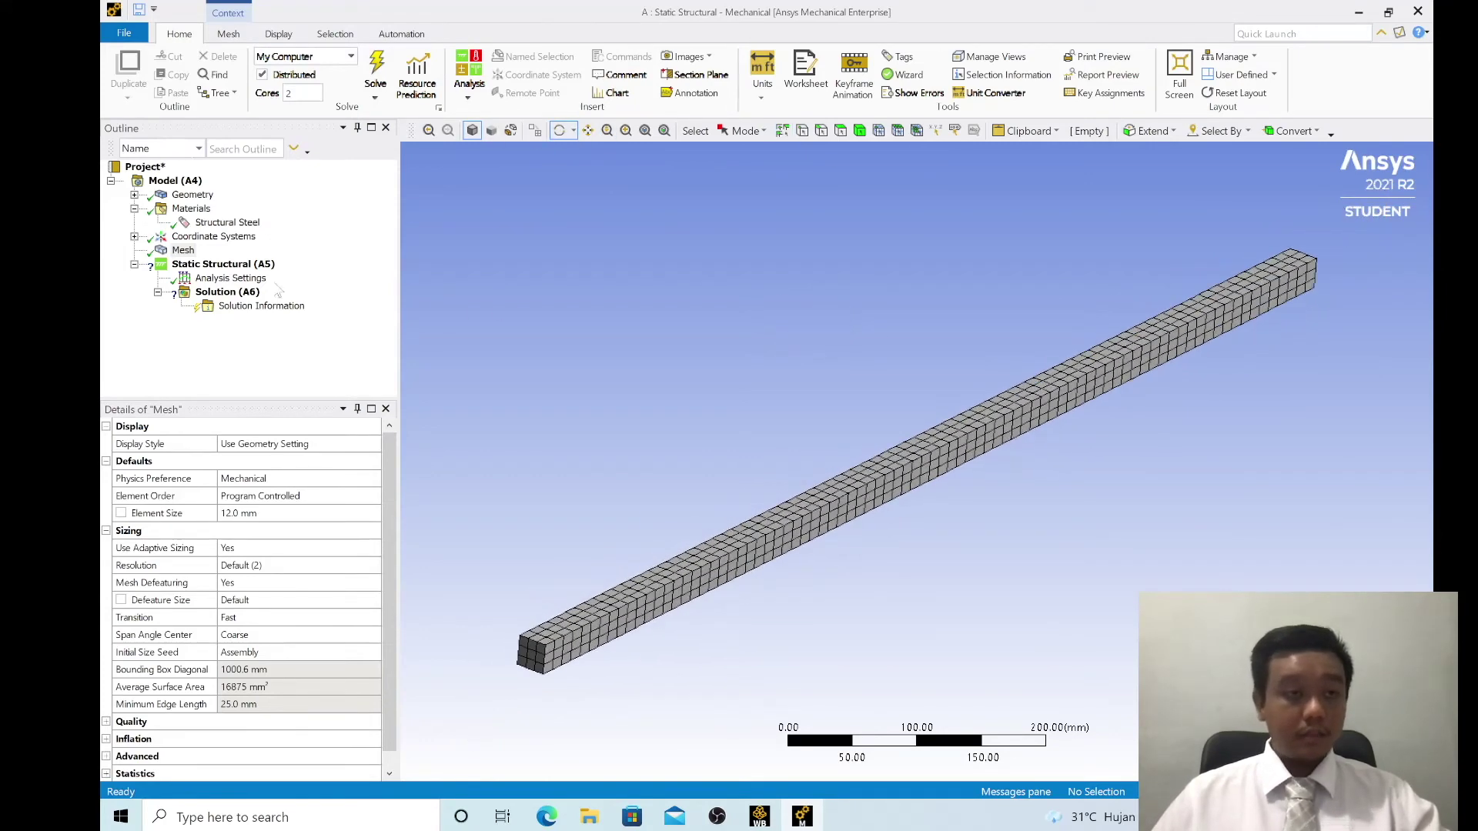
left_click(231, 264)
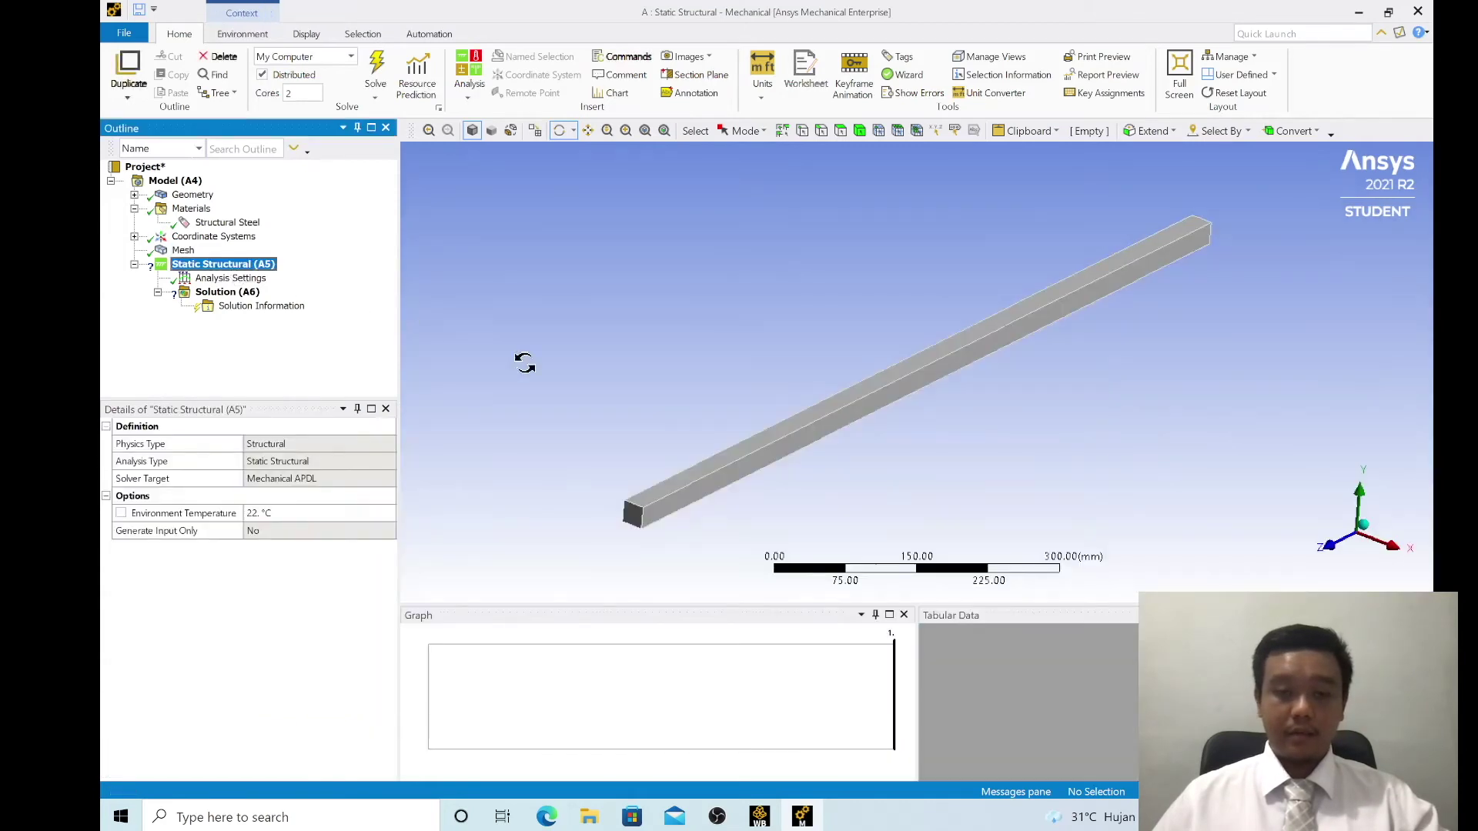
left_click_drag(990, 479, 804, 459)
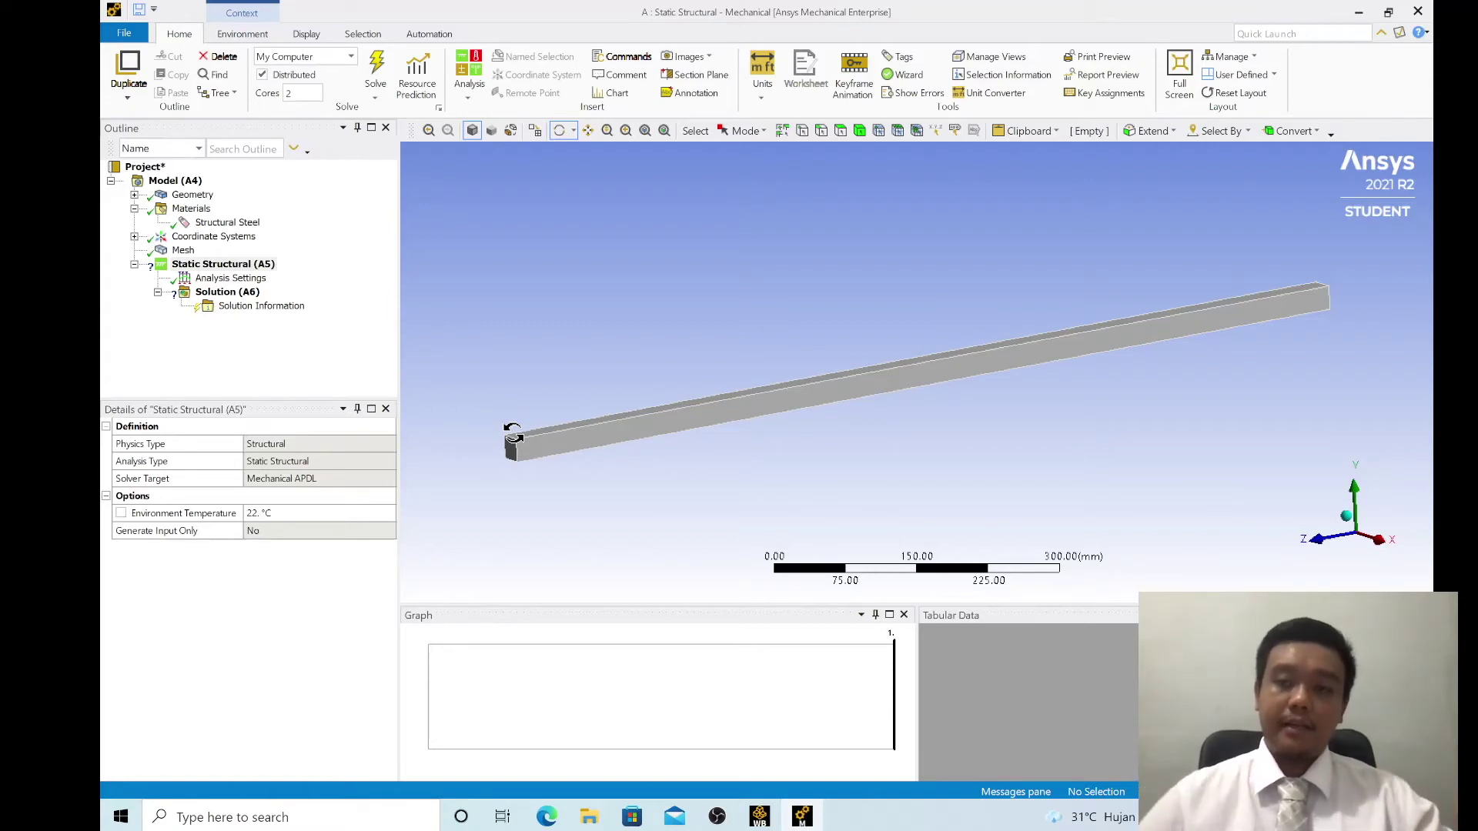
scroll(1321, 358, "up", 2)
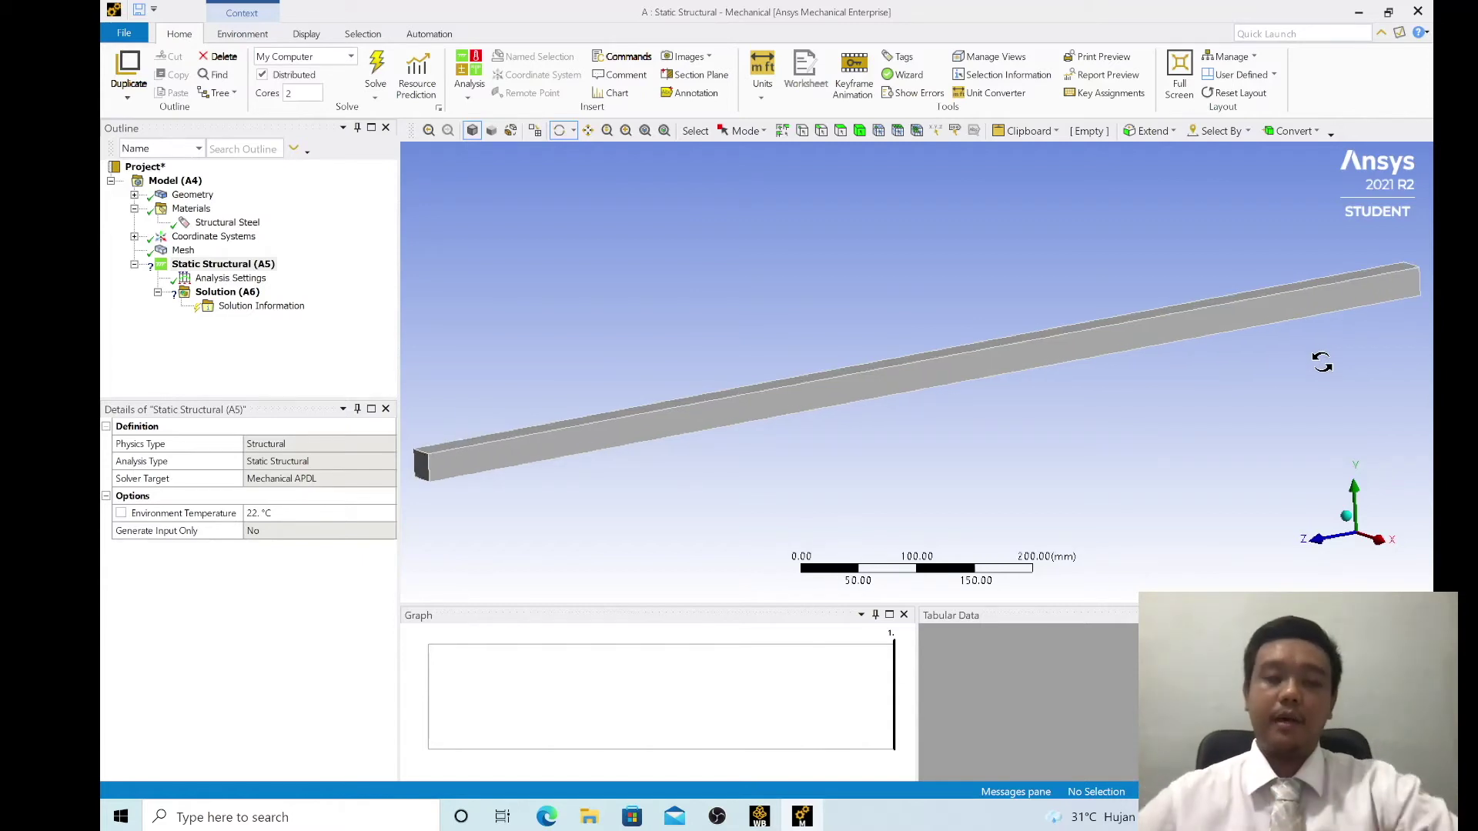
left_click_drag(823, 360, 865, 363)
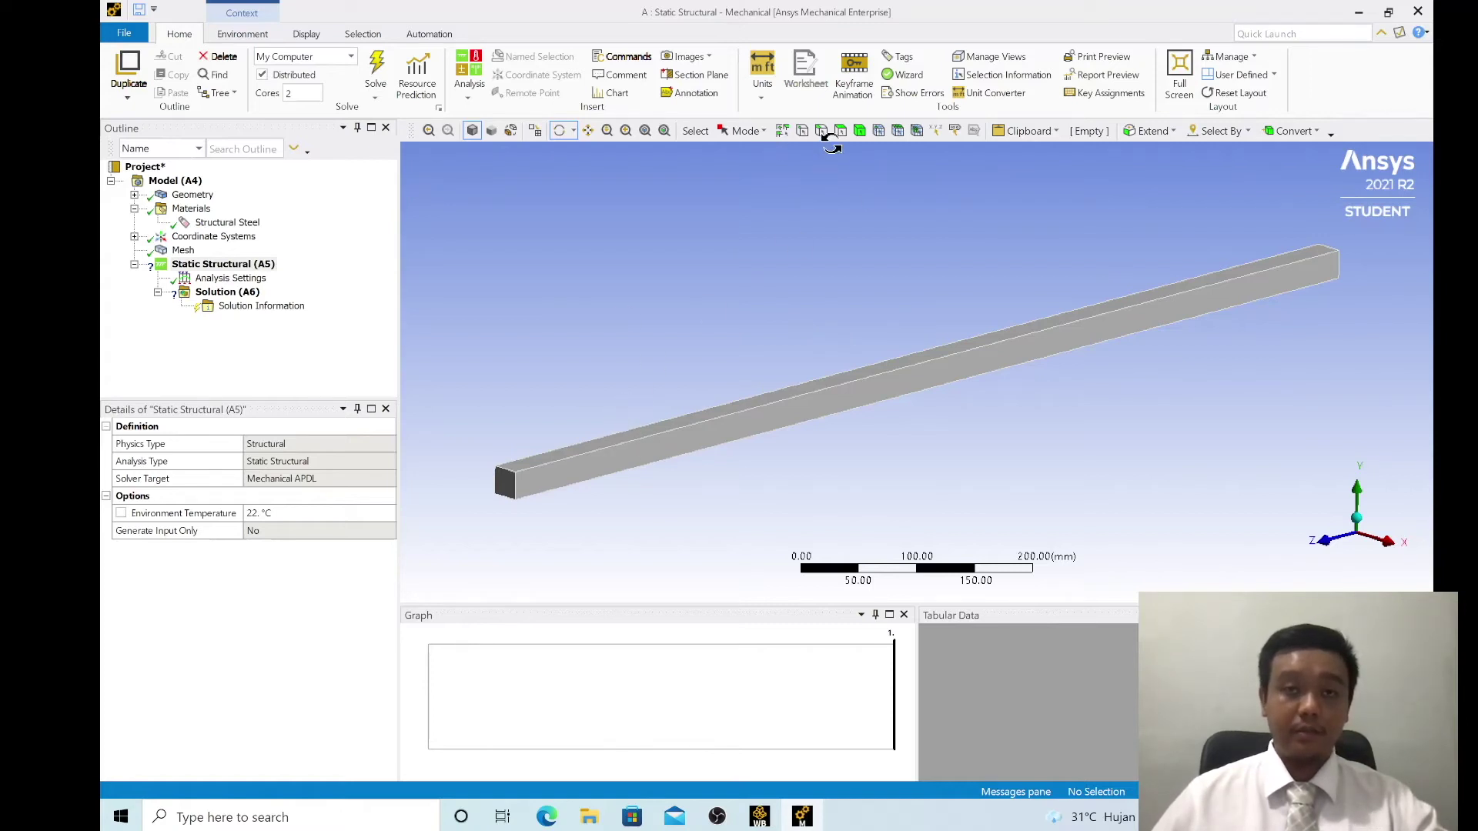
scroll(504, 480, "up", 1)
left_click(504, 480)
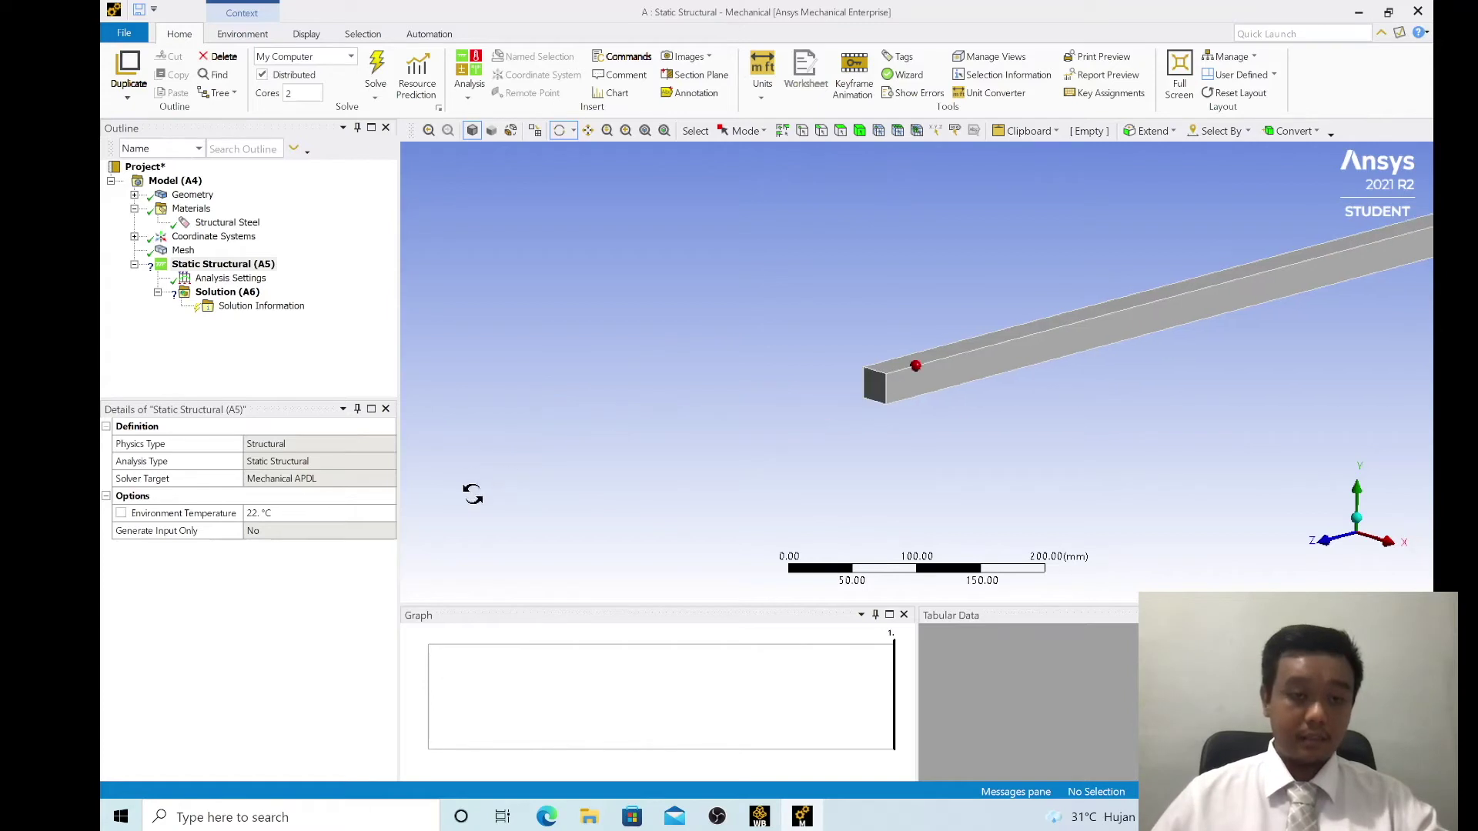
Step: Try the body, face and edge selection filters on the beam's near end, finishing with the face filter active
left_click(859, 130)
left_click(893, 396)
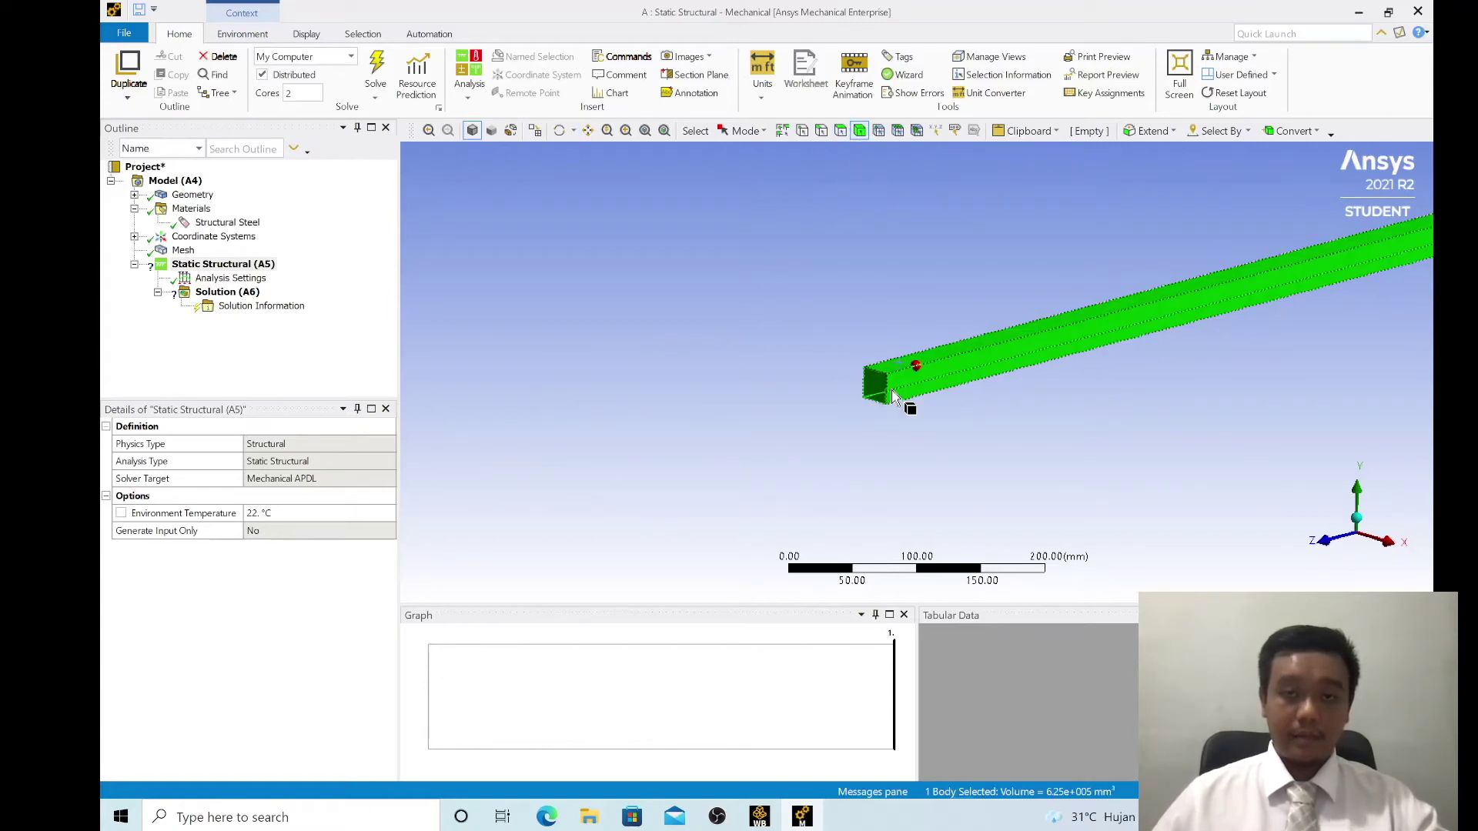
left_click(841, 131)
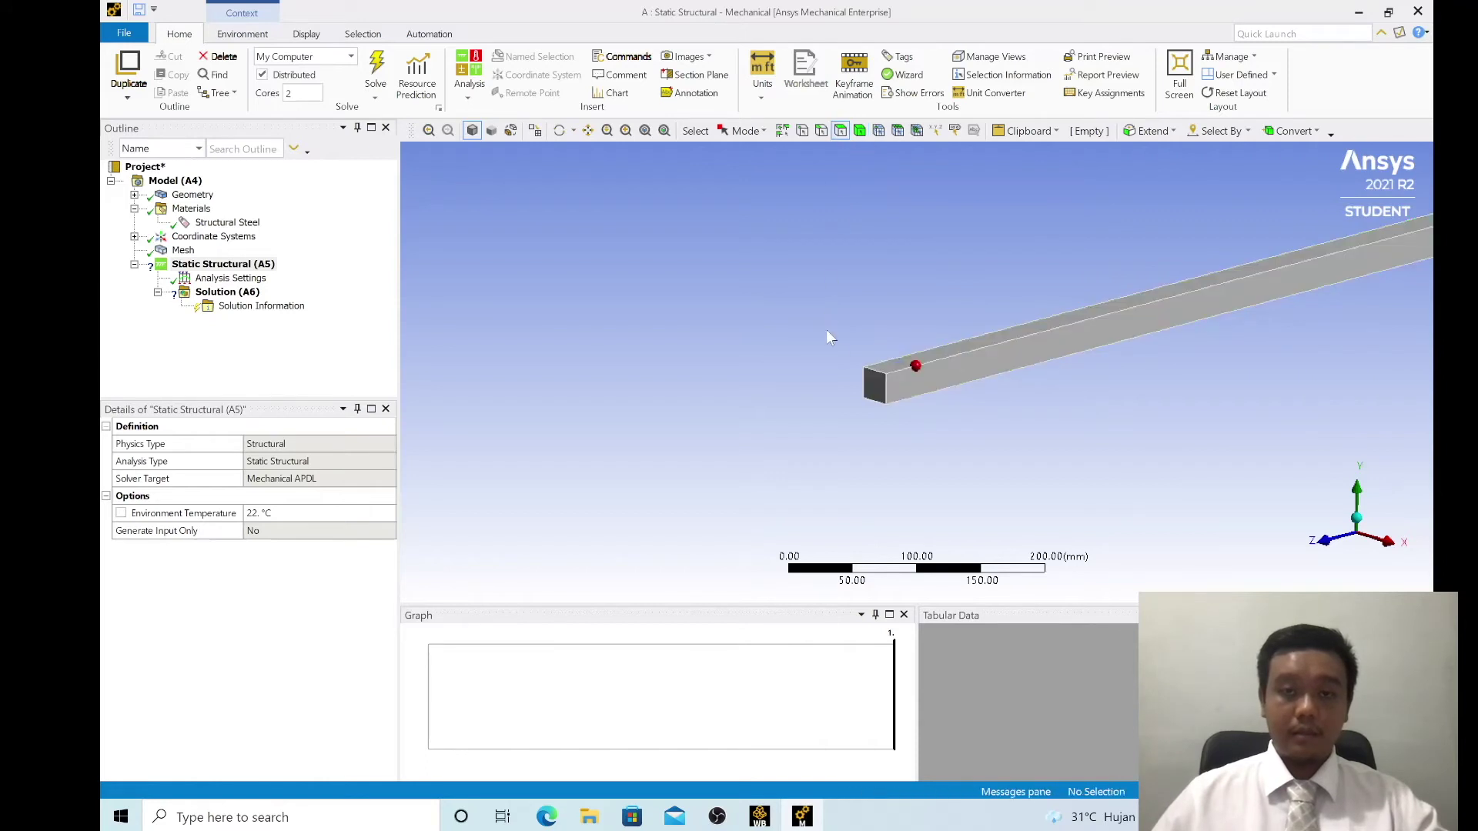
left_click(875, 397)
left_click(822, 131)
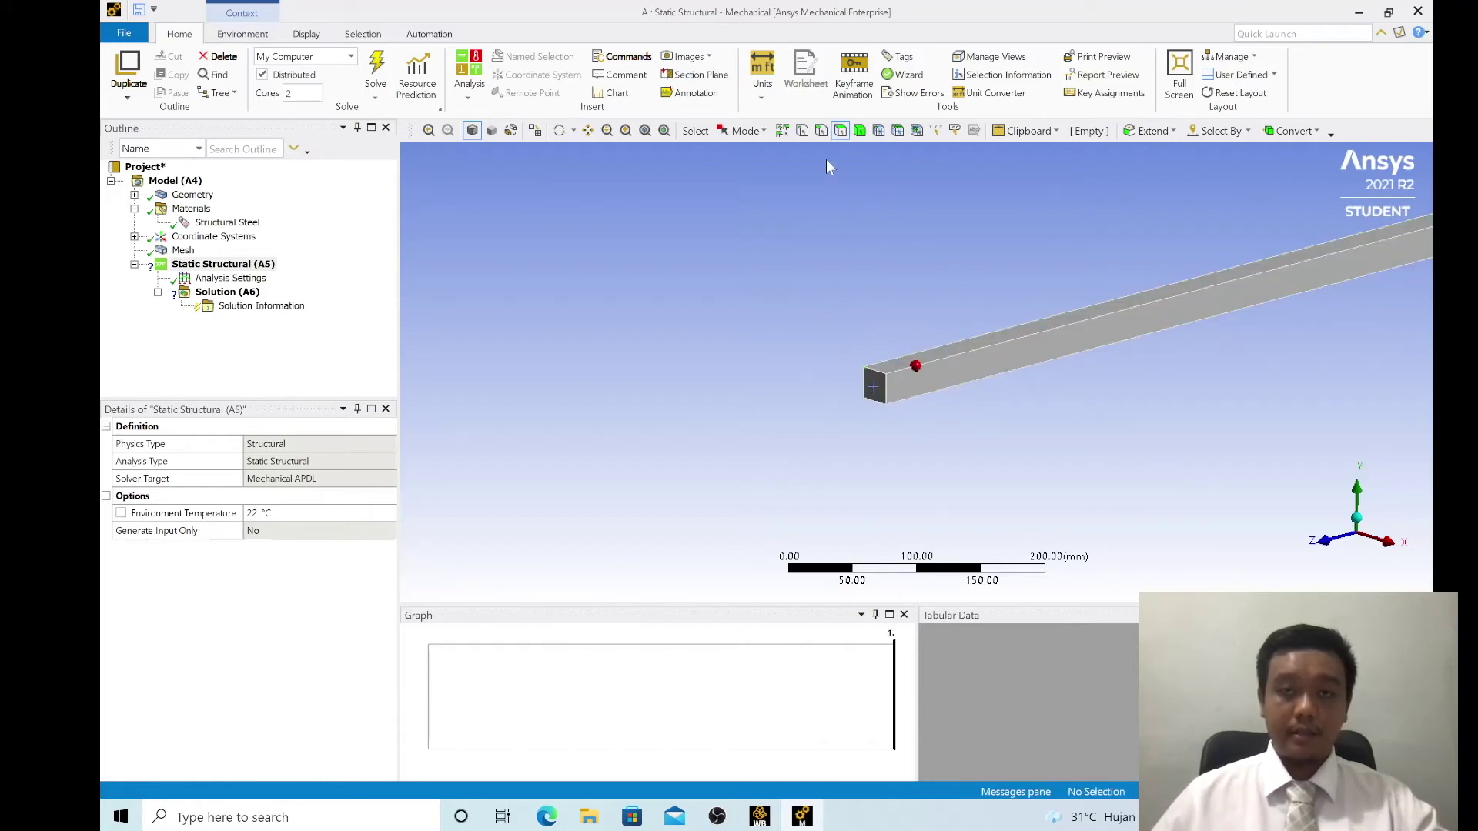
left_click(887, 400)
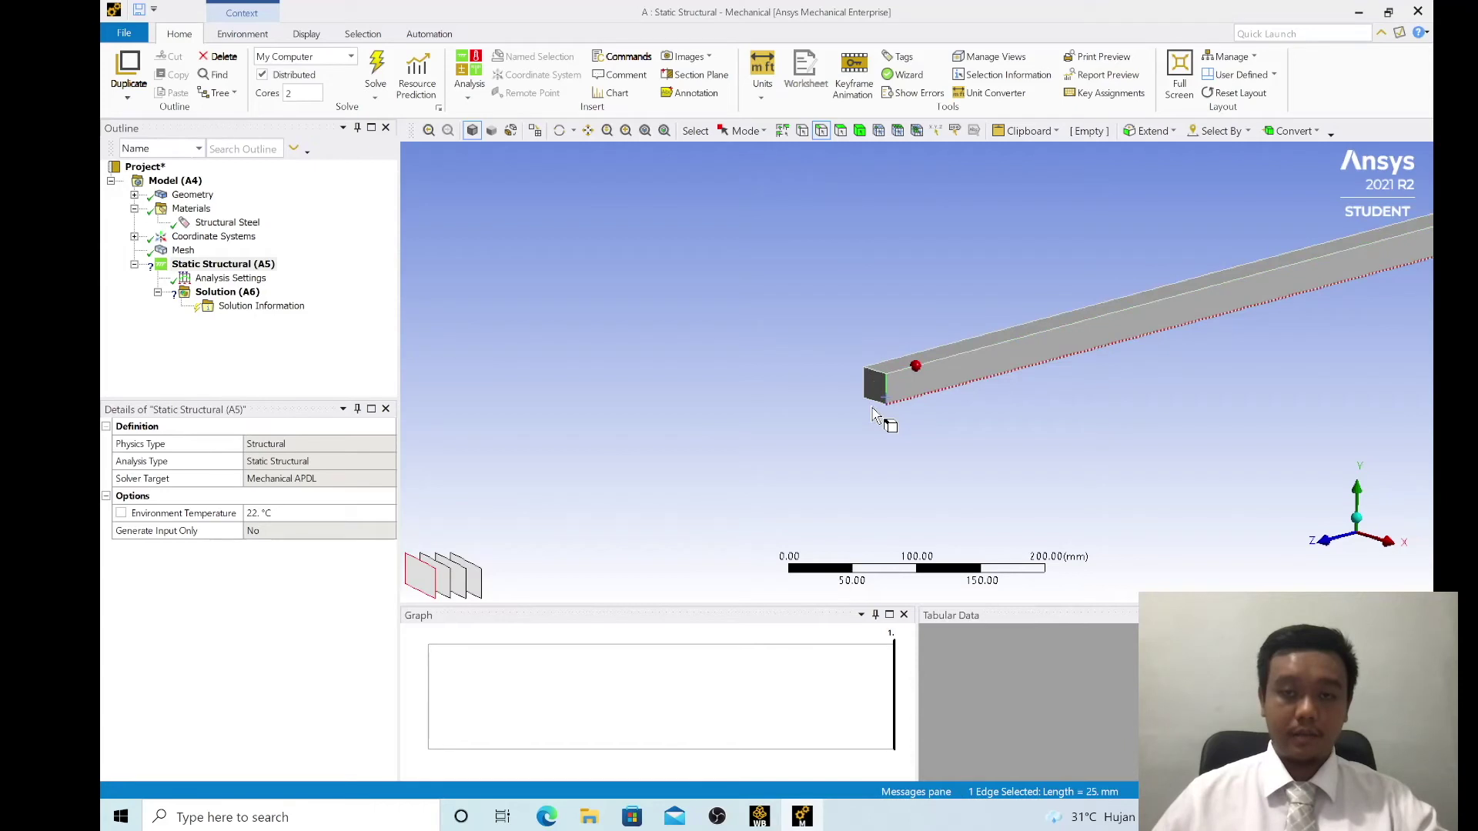
left_click(875, 247)
left_click(841, 131)
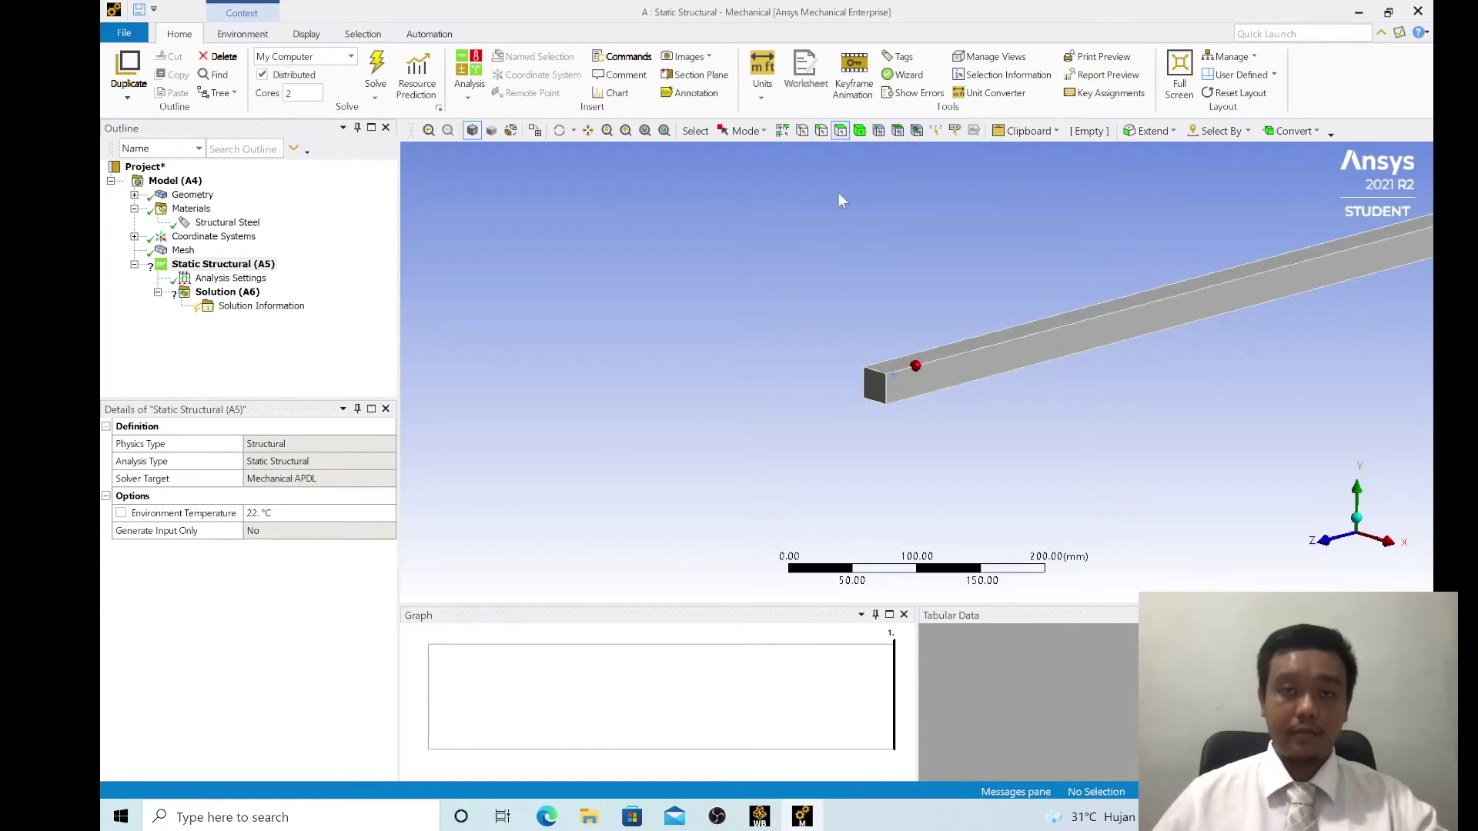
Step: Apply a fixed support to the square face at the beam's near end
left_click(861, 379)
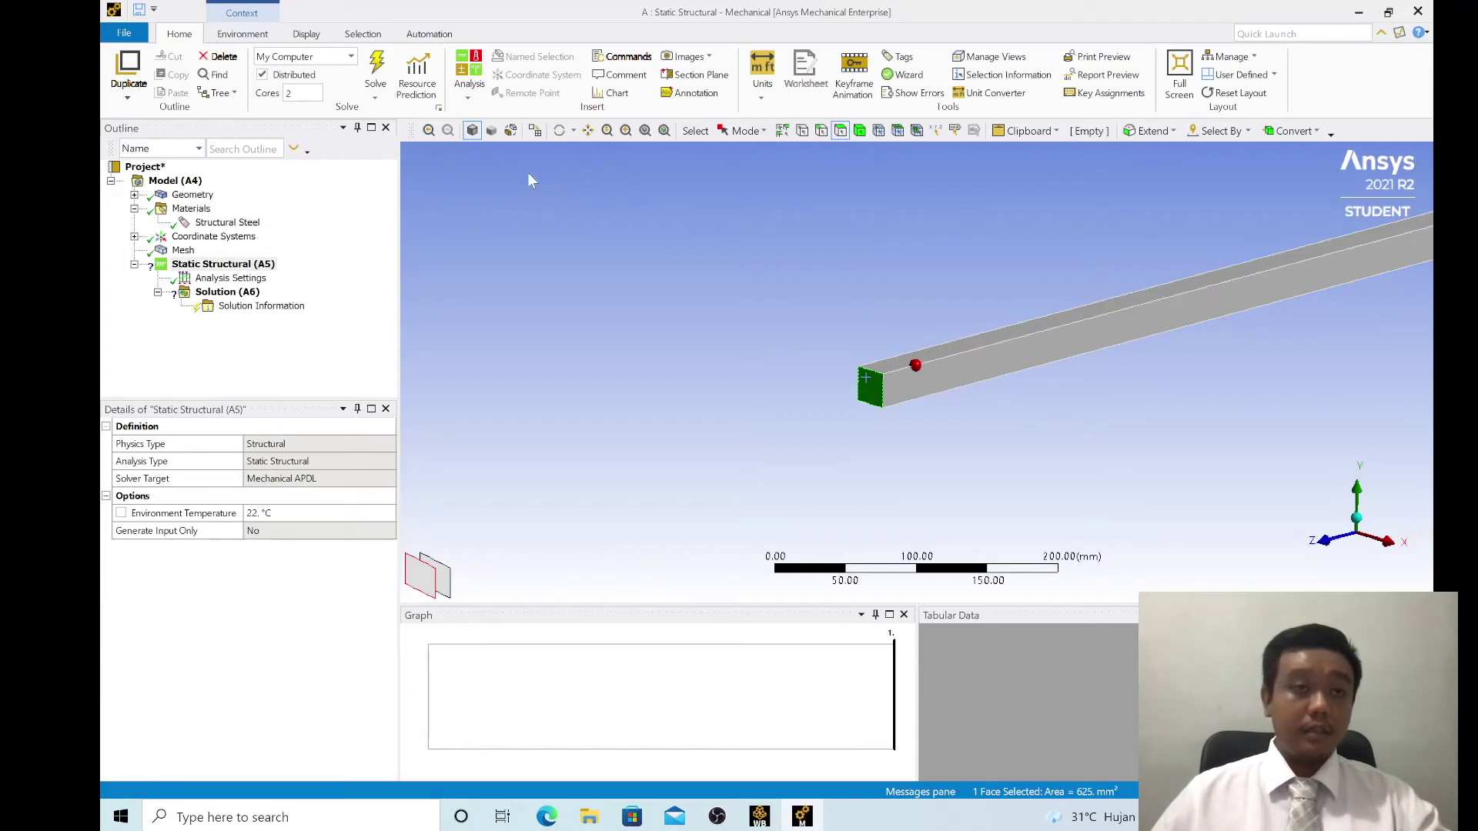
scroll(730, 283, "up", 1)
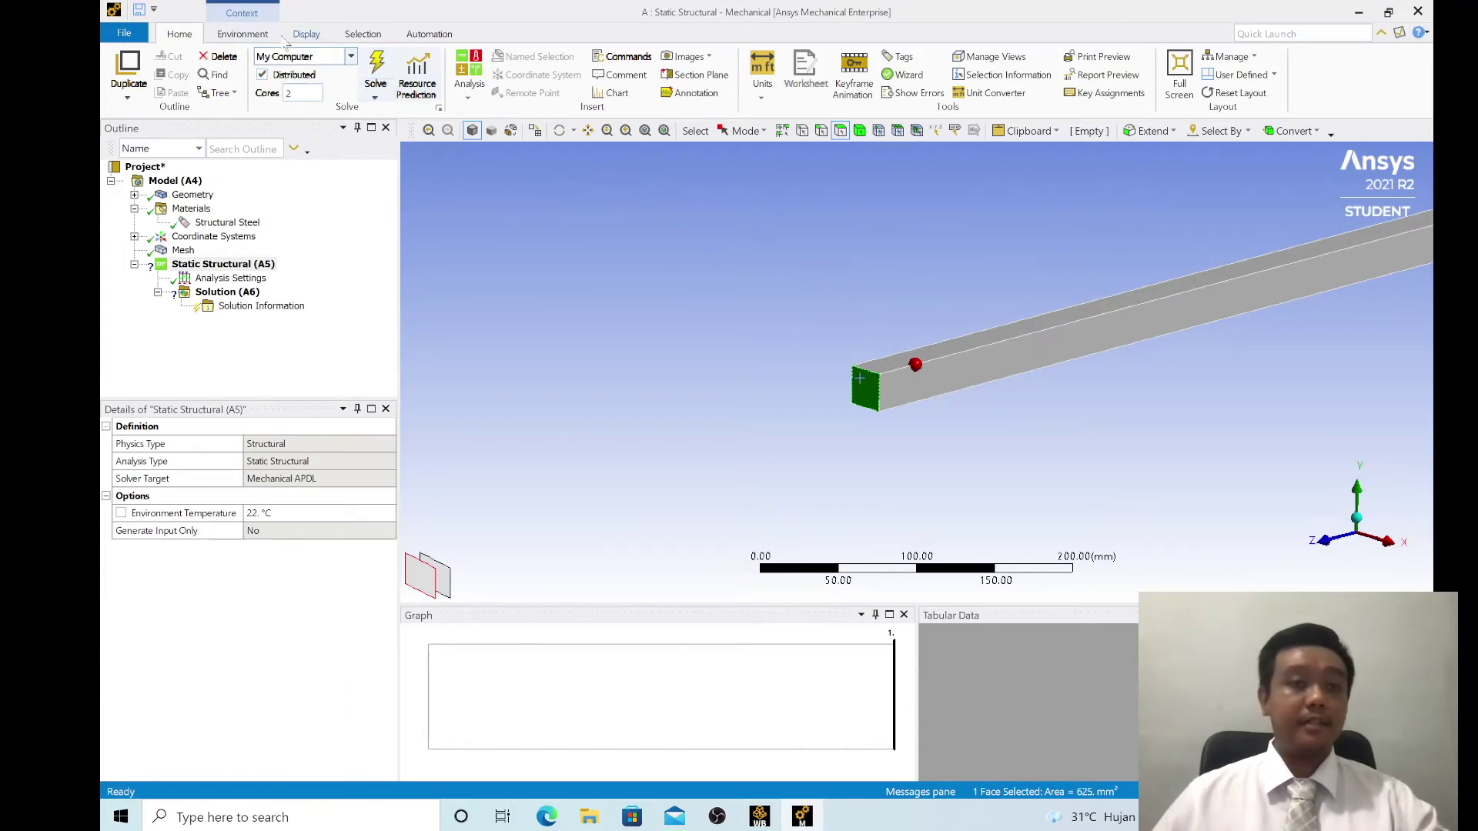
left_click(237, 36)
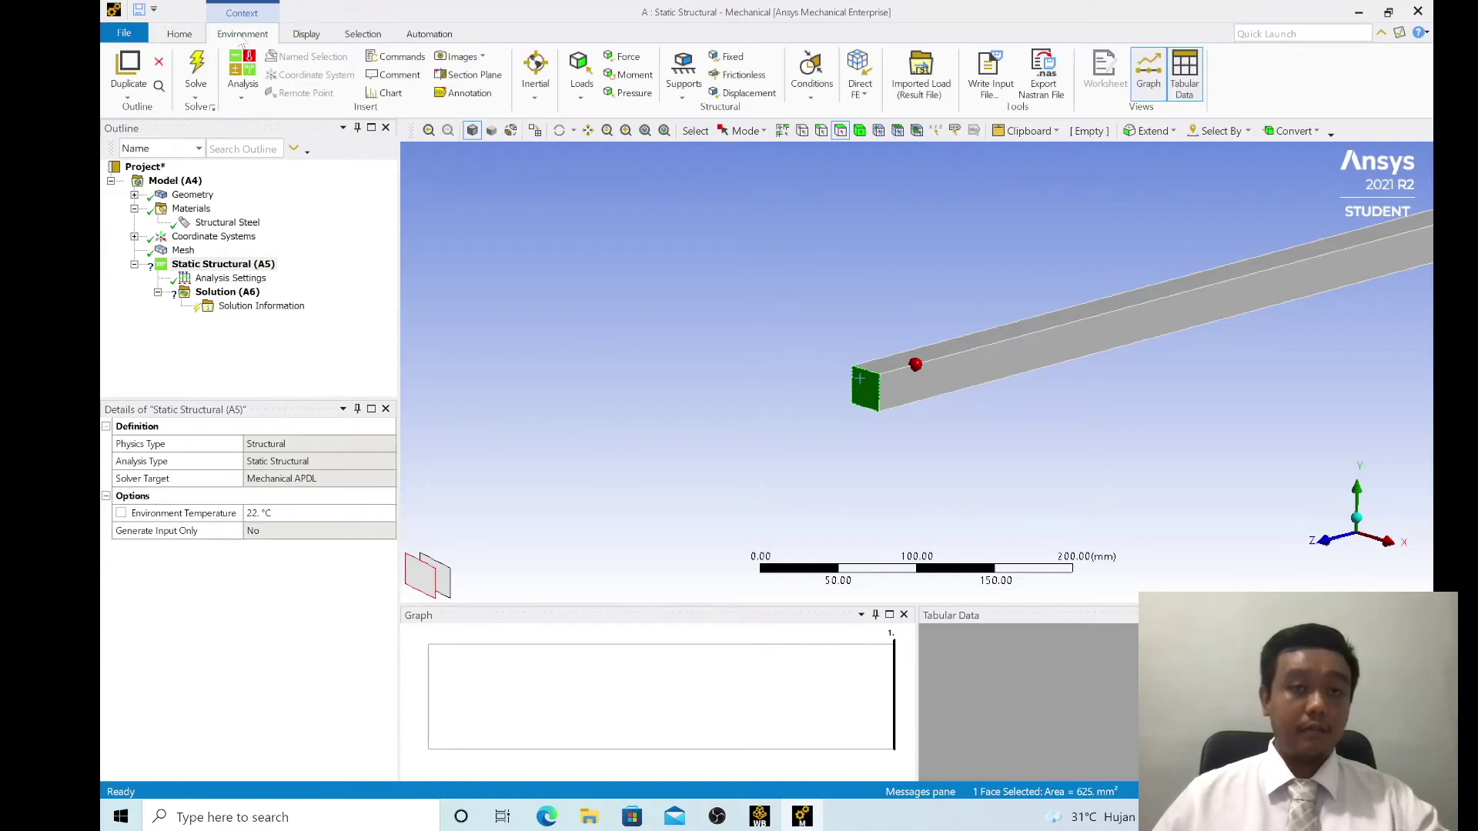
left_click(683, 85)
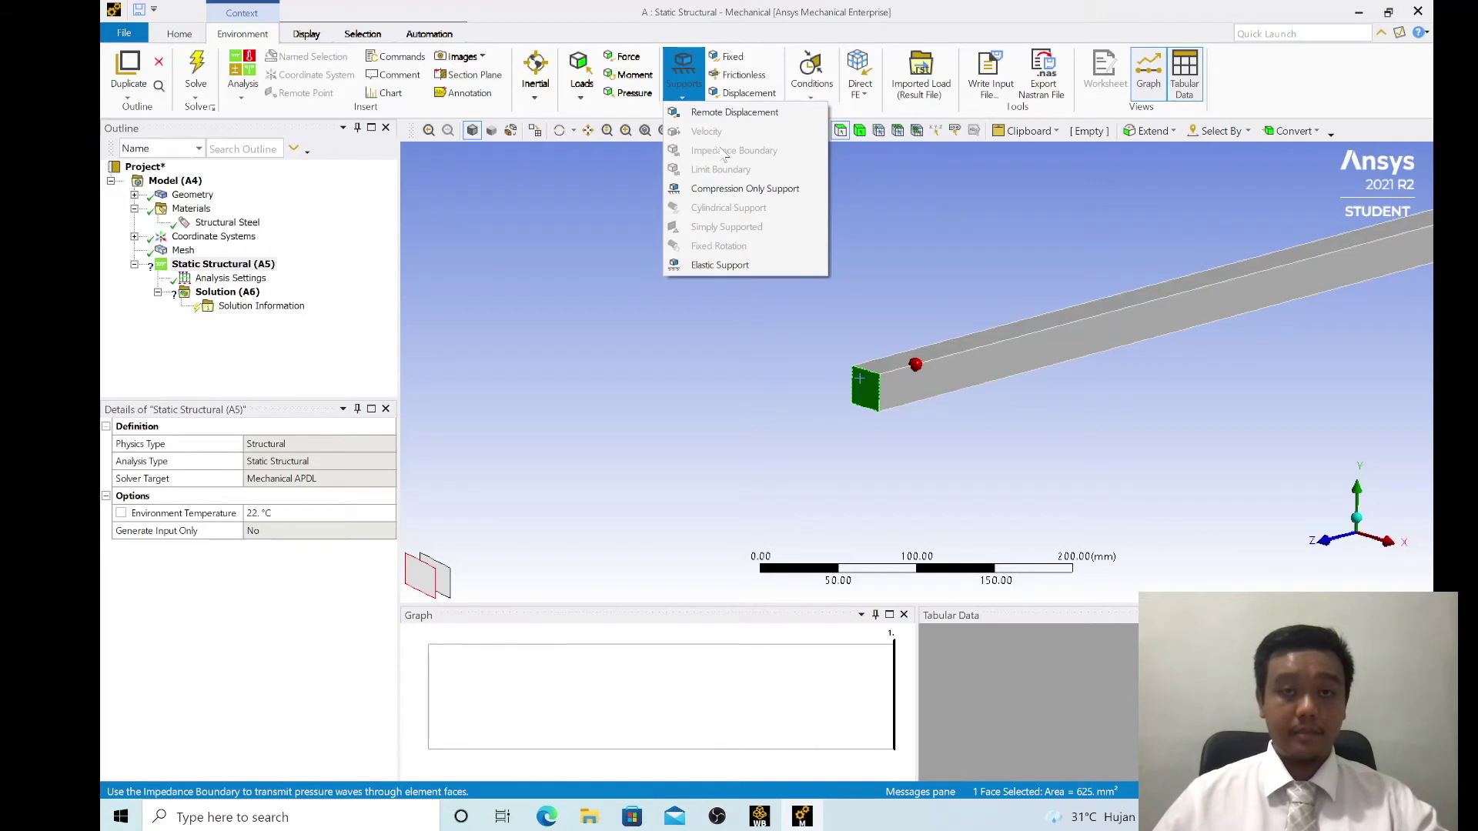
left_click(723, 39)
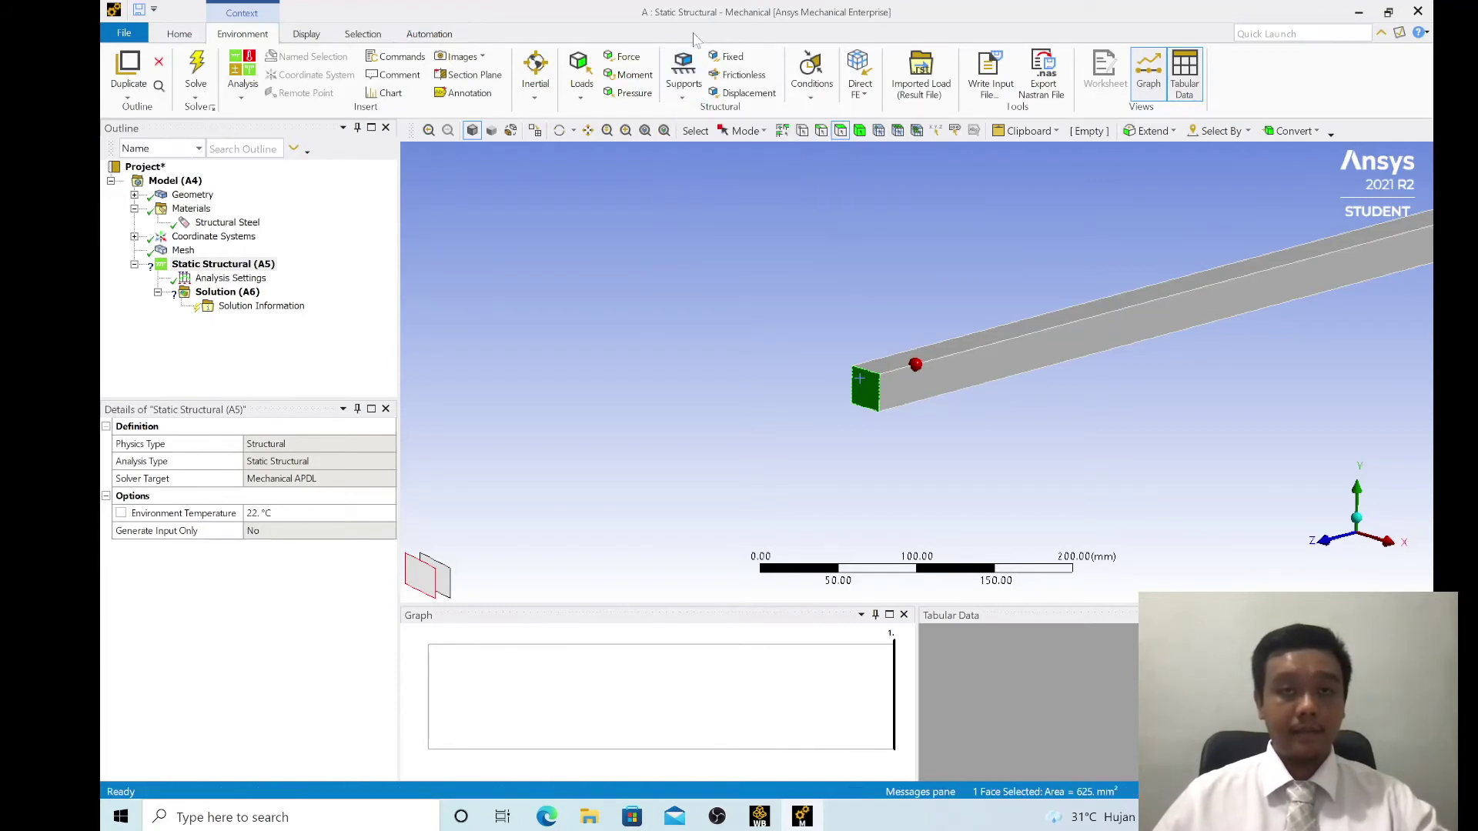
left_click(728, 59)
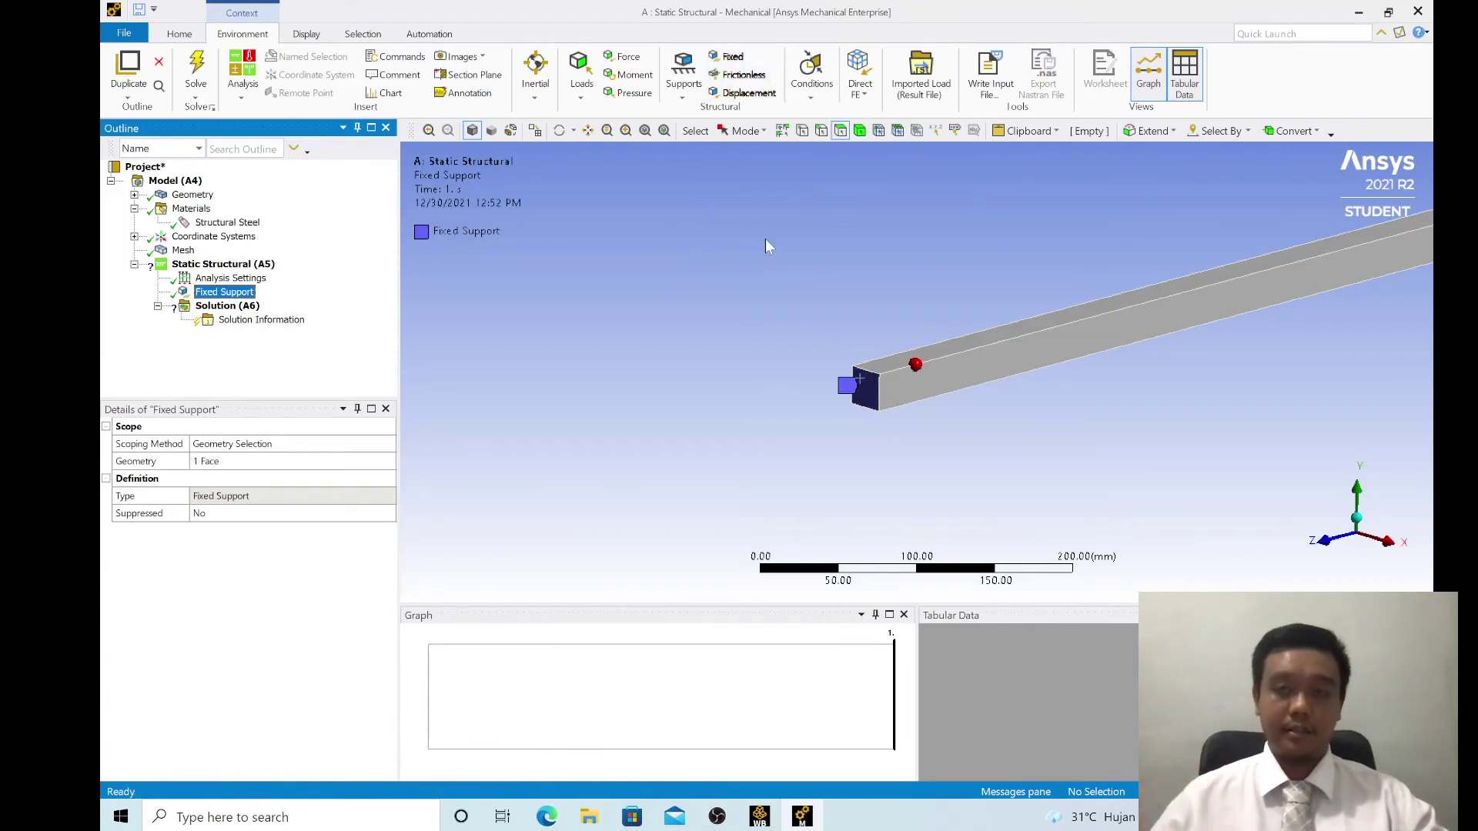
left_click(1013, 295)
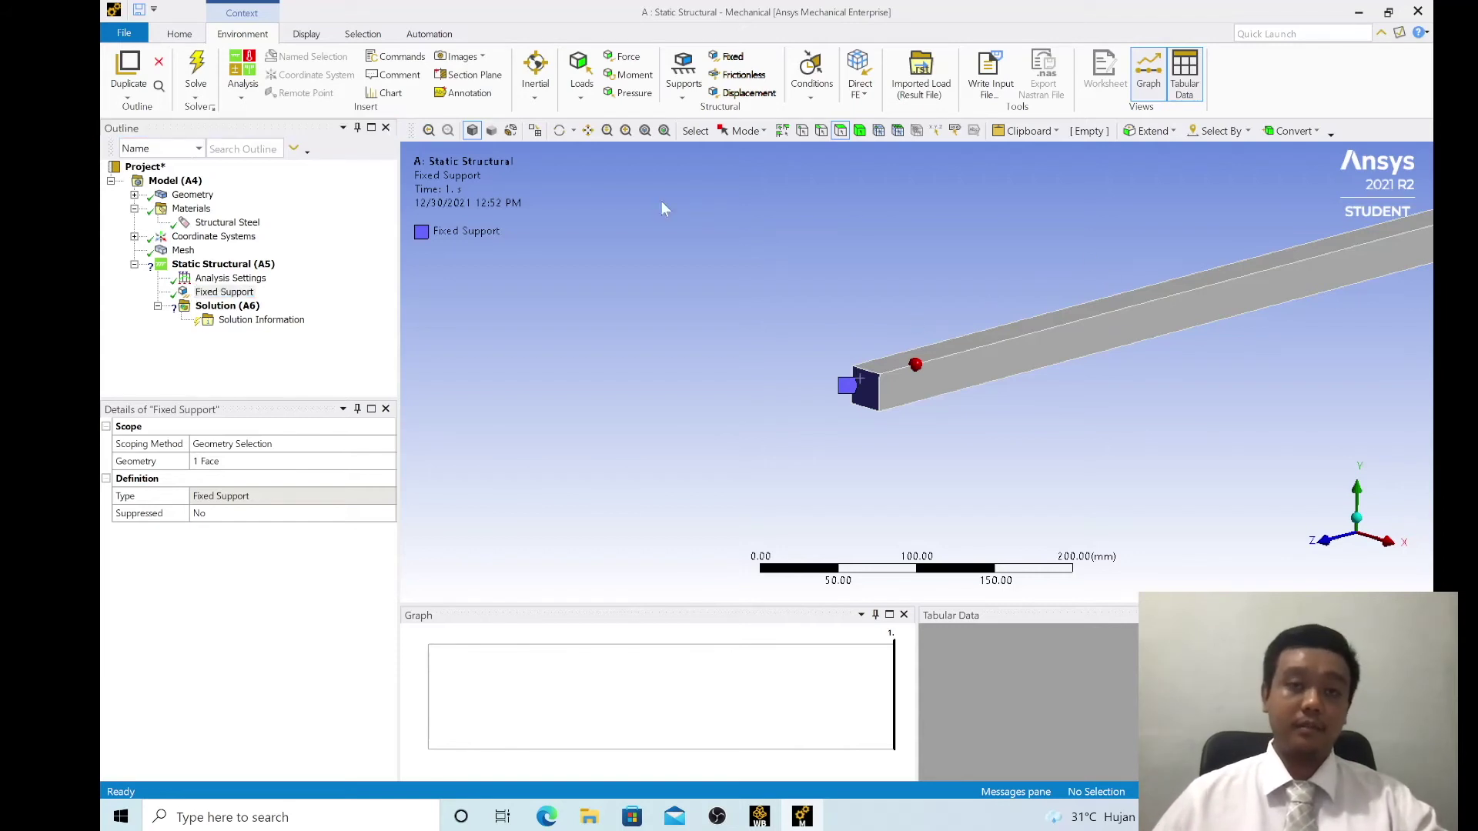
Step: Add a force load and scope it to the square end face opposite the fixed support
left_click(587, 130)
left_click_drag(903, 241, 528, 346)
scroll(855, 317, "down", 5)
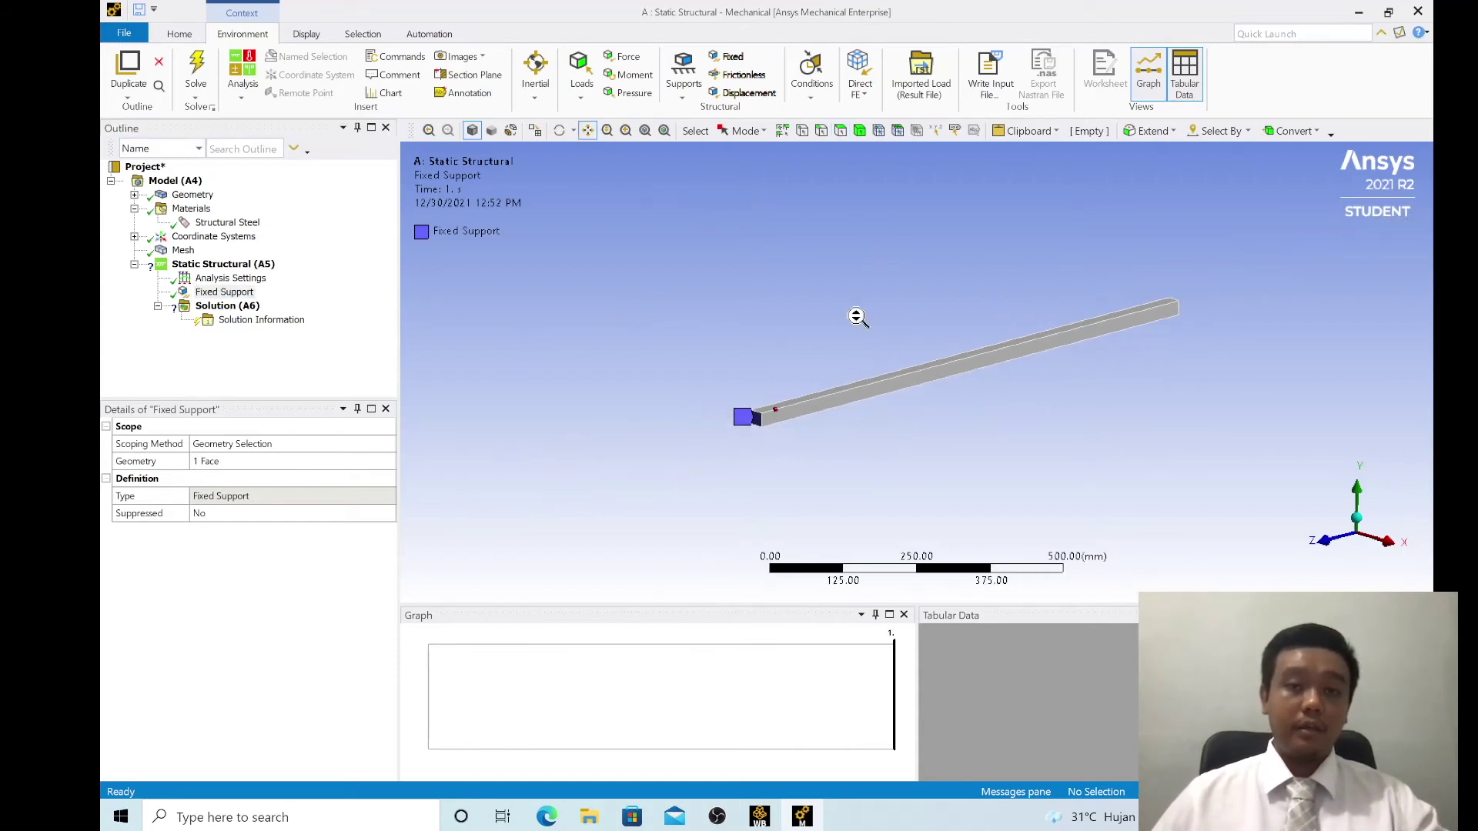
left_click(559, 130)
left_click_drag(996, 276, 735, 277)
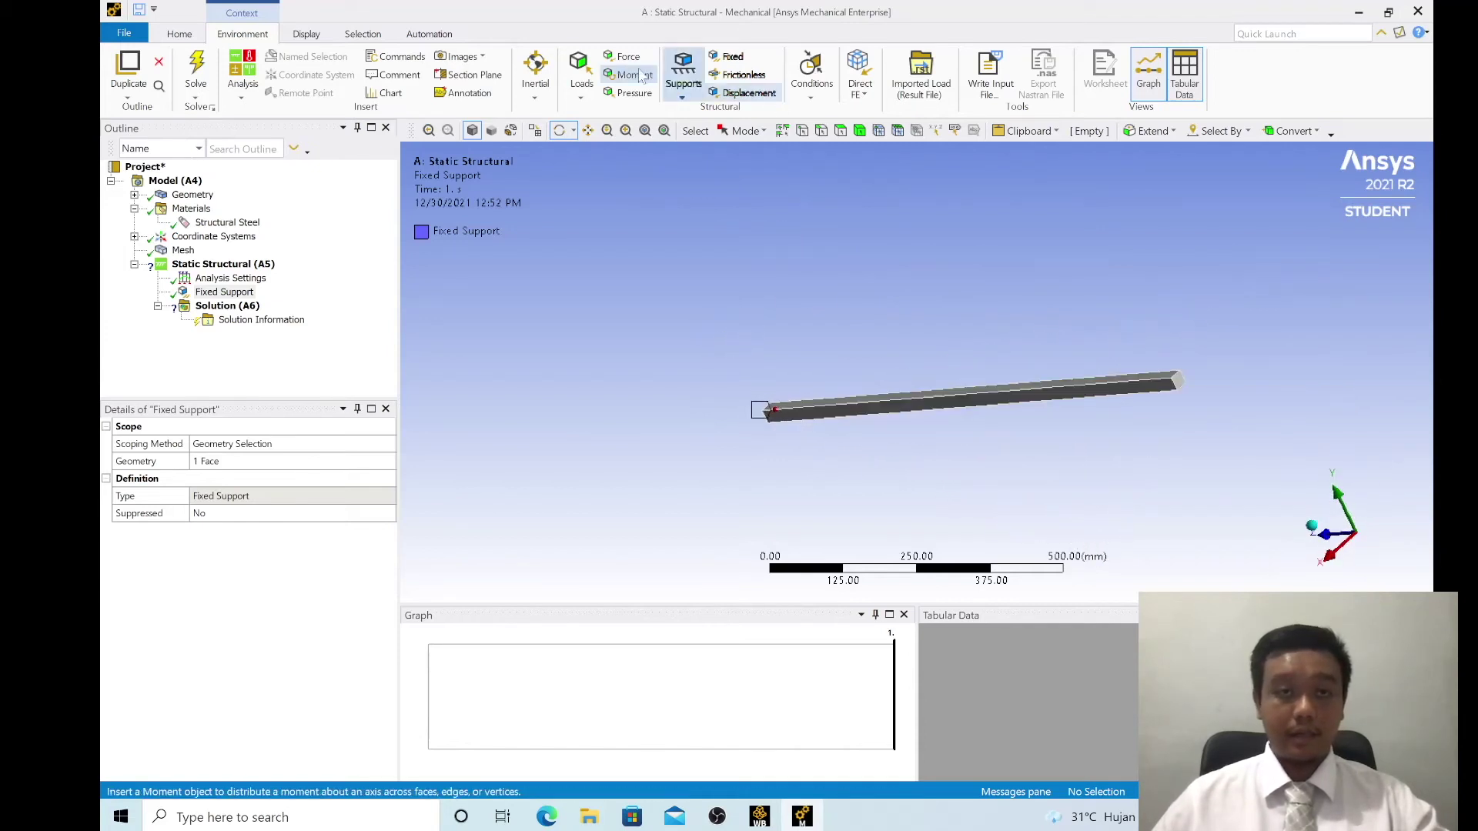
left_click(624, 57)
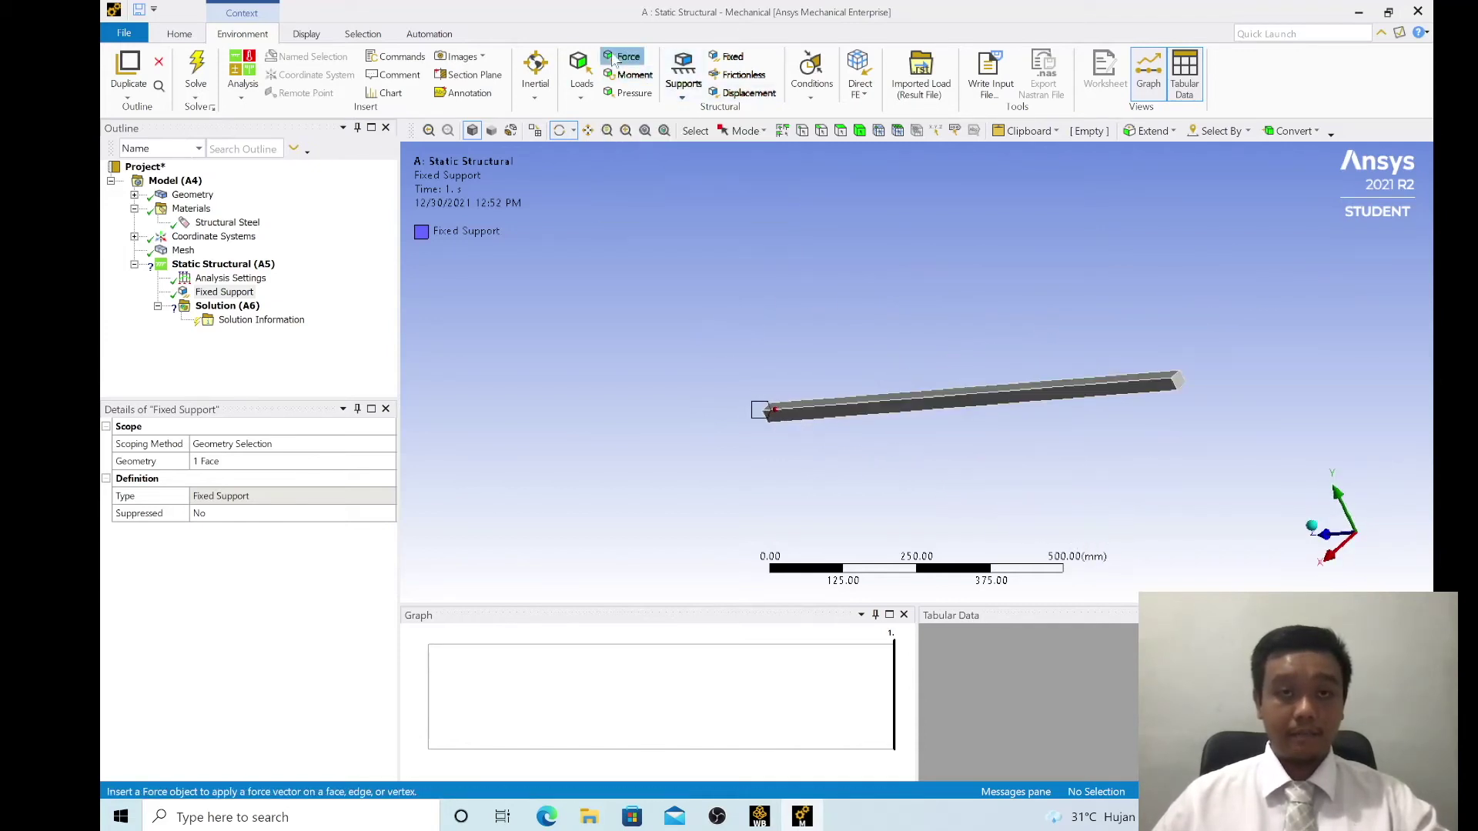
scroll(869, 152, "up", 1)
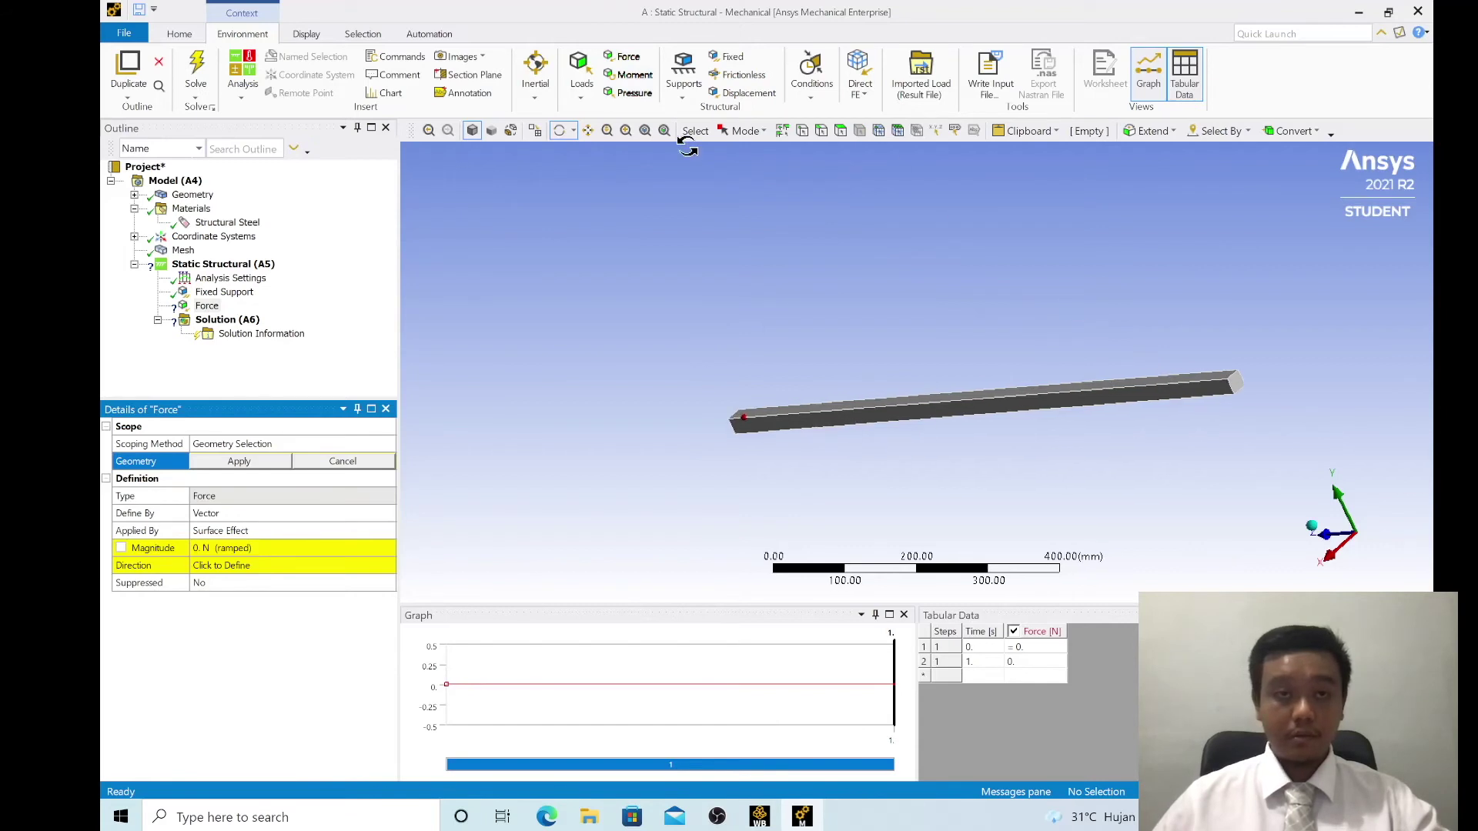
left_click(841, 131)
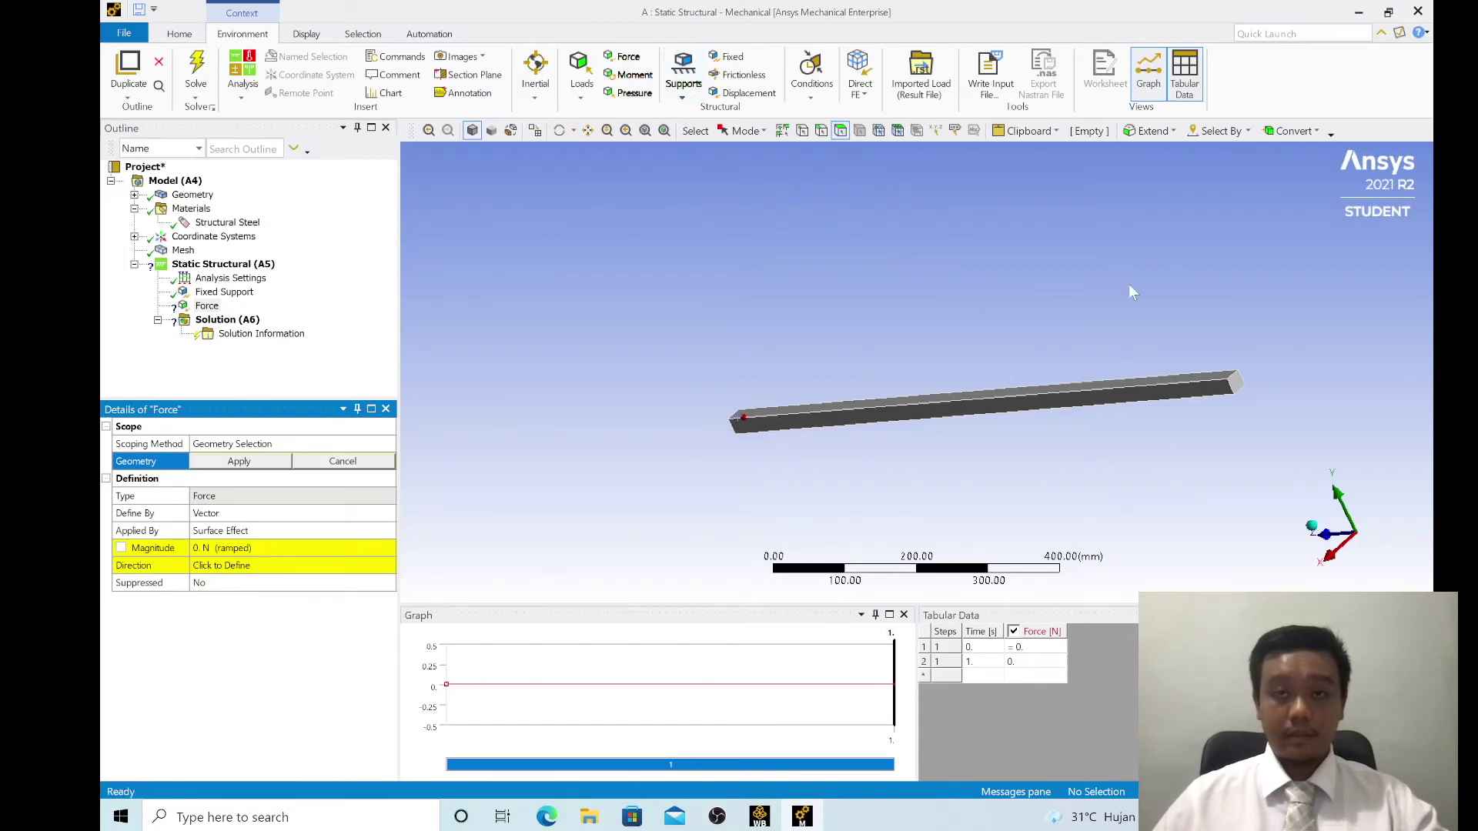
left_click(1244, 393)
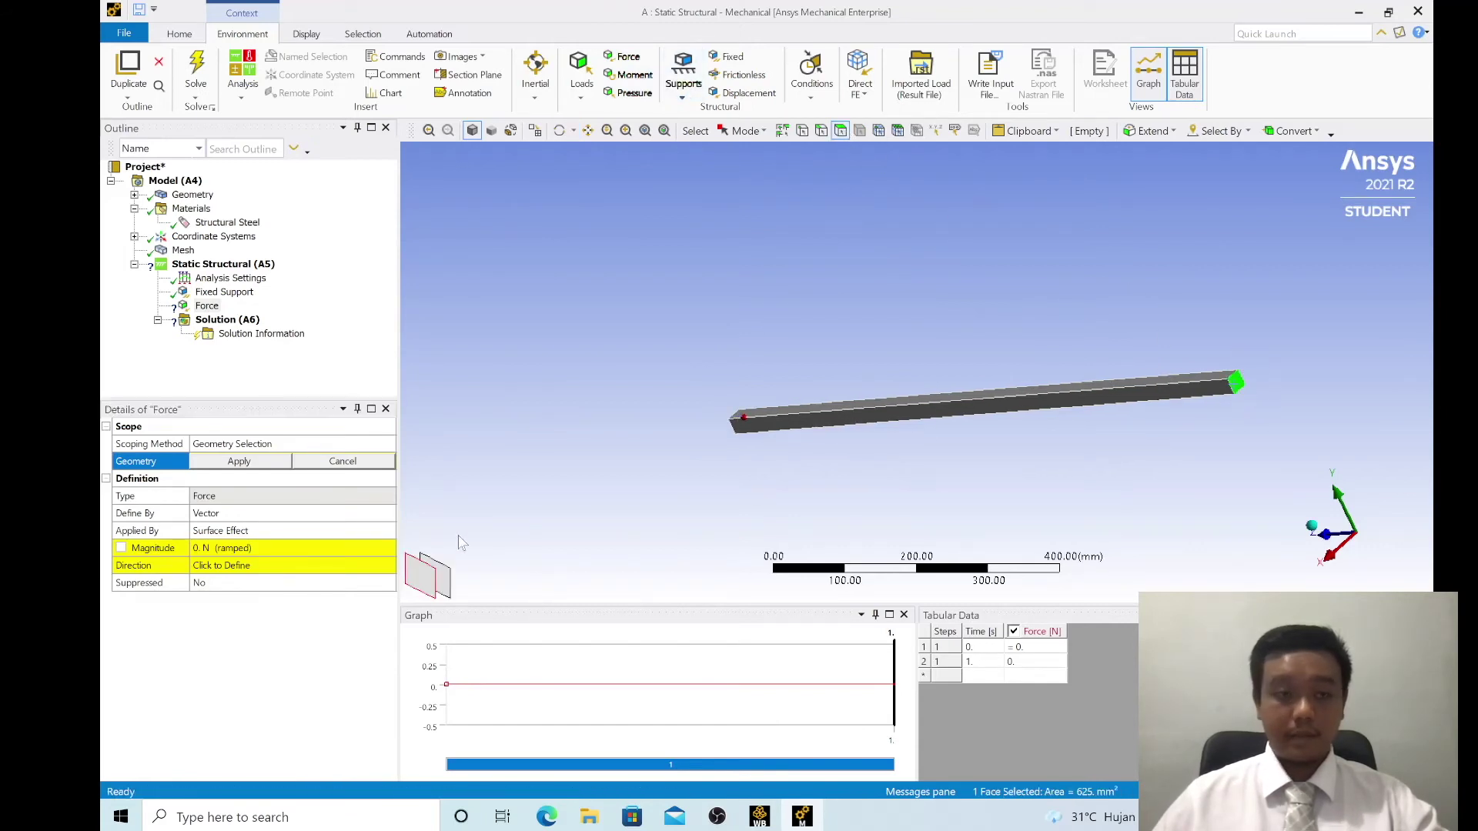
left_click(238, 444)
left_click(295, 461)
left_click(239, 461)
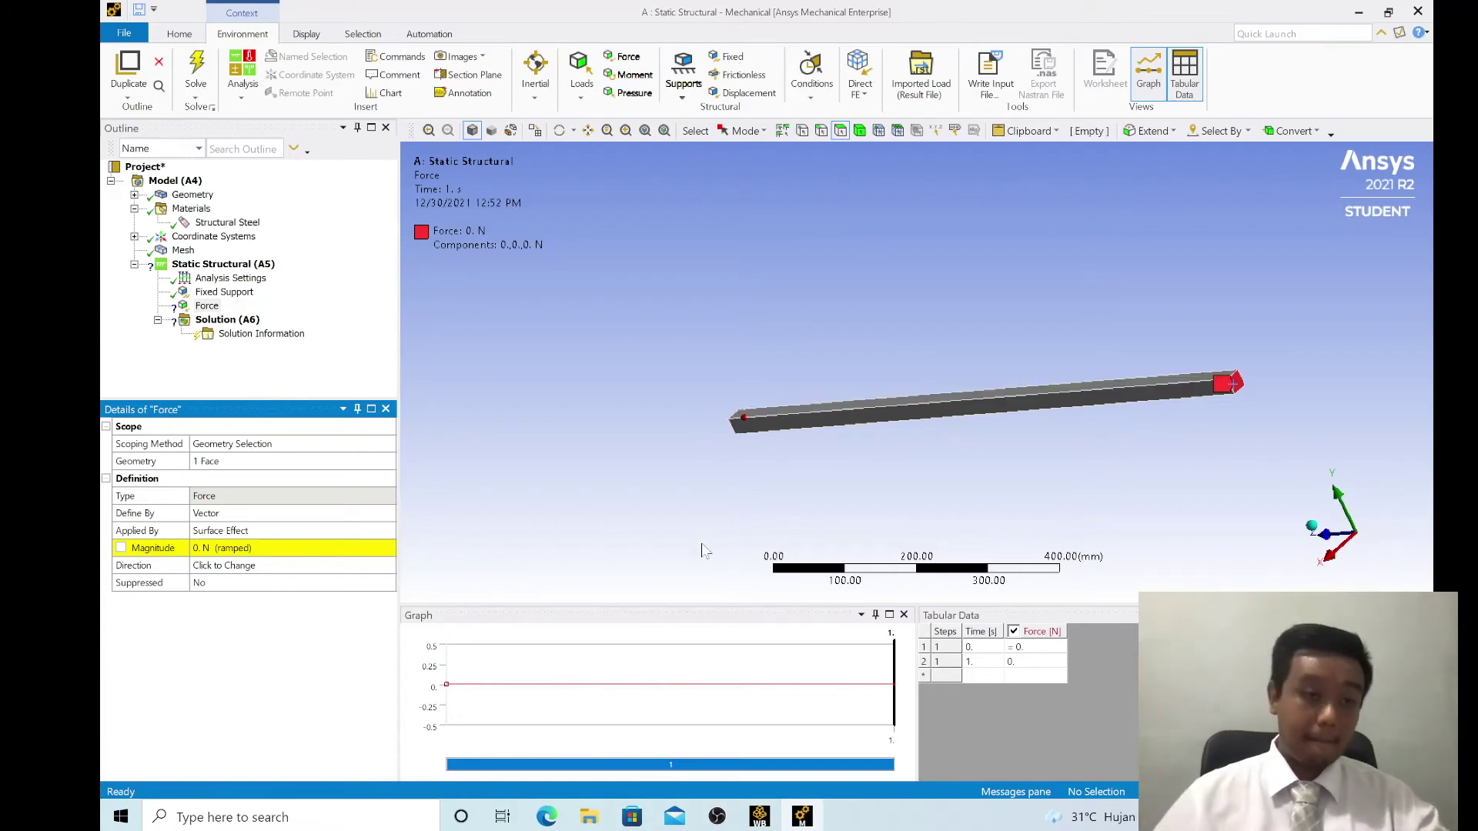
Step: Set the force's vector magnitude to 100 N
left_click(300, 549)
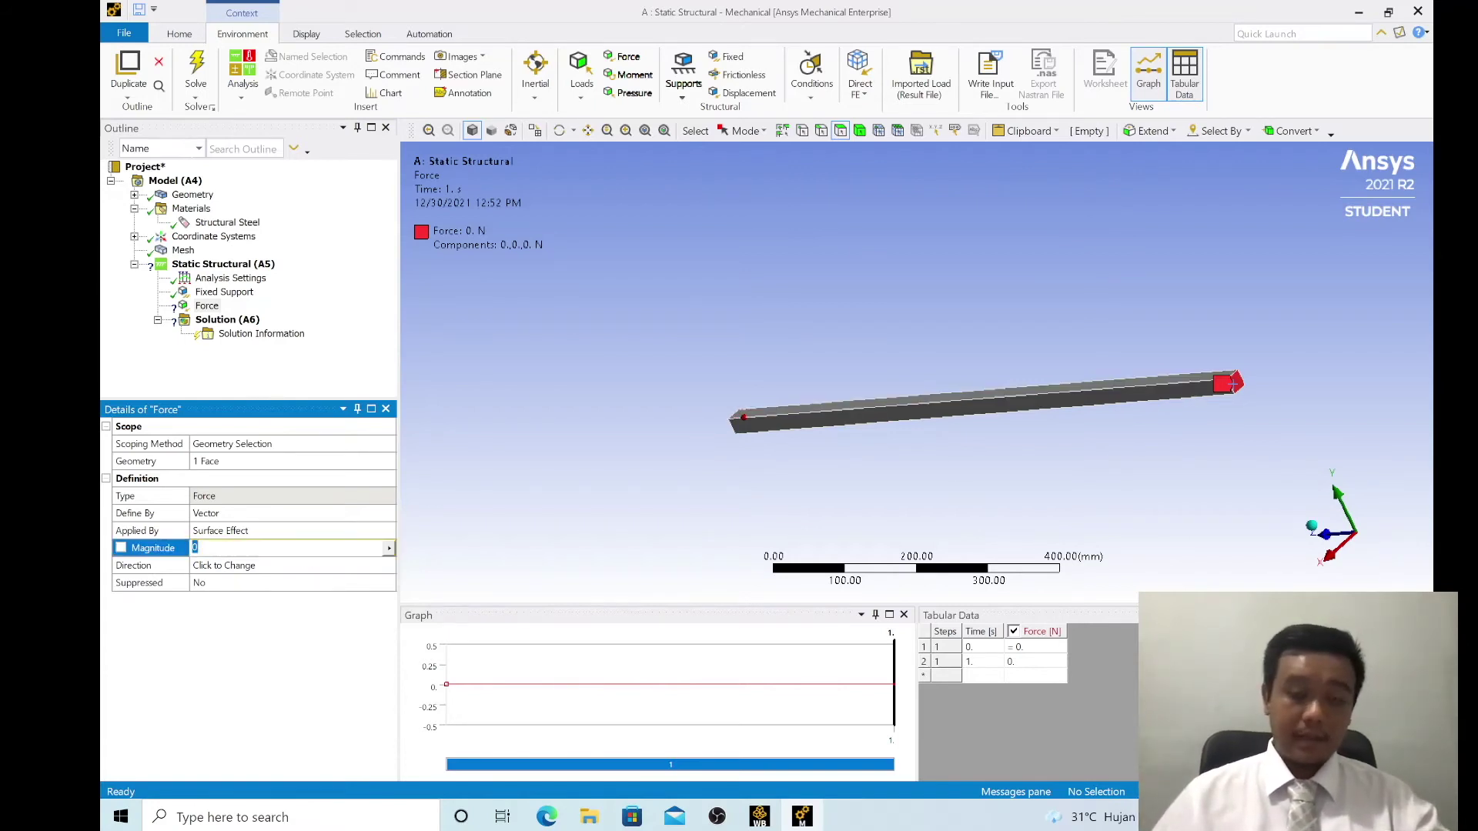
type("100")
key("Return")
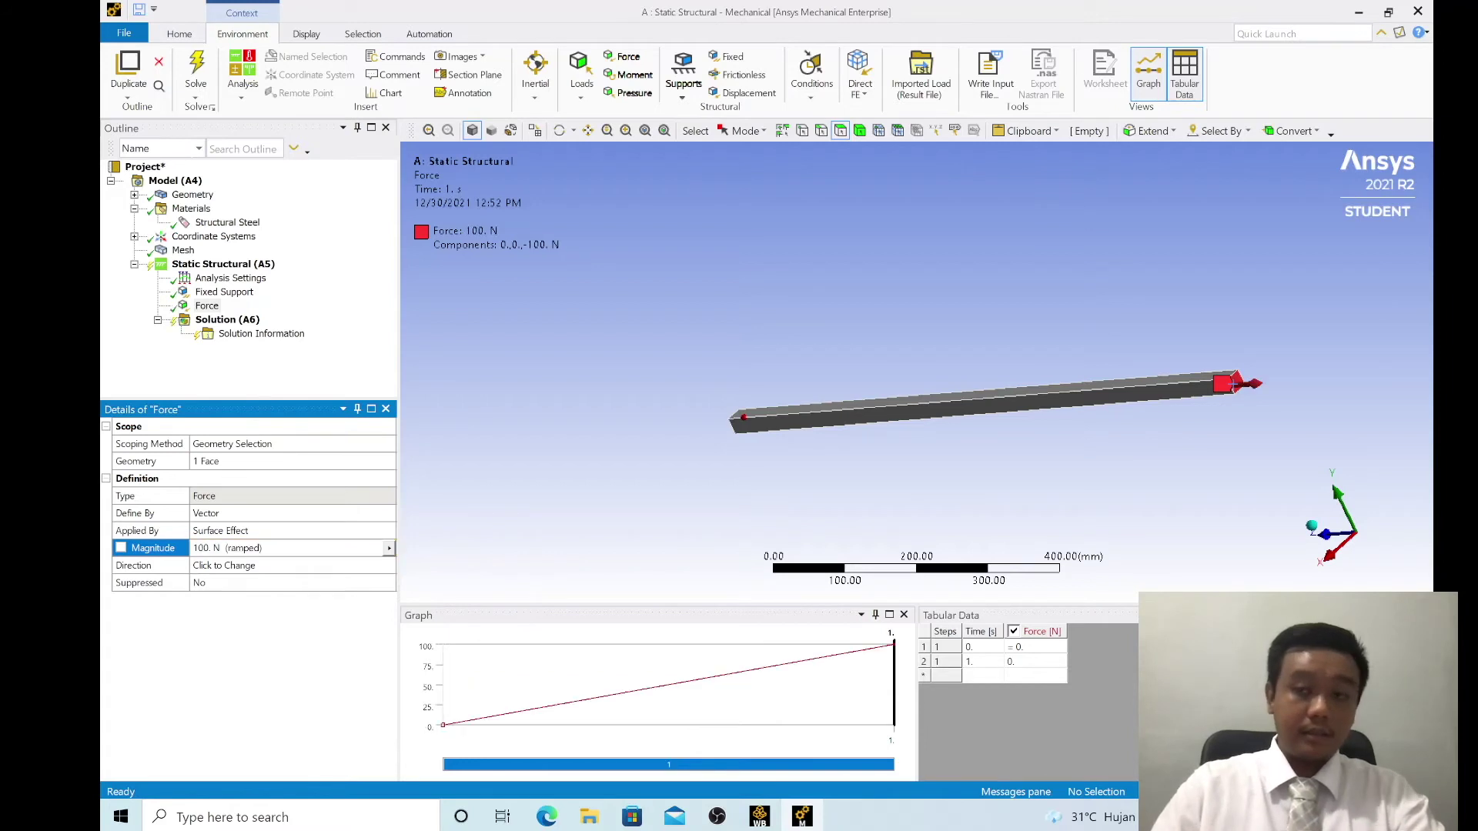
scroll(1216, 347, "down", 1)
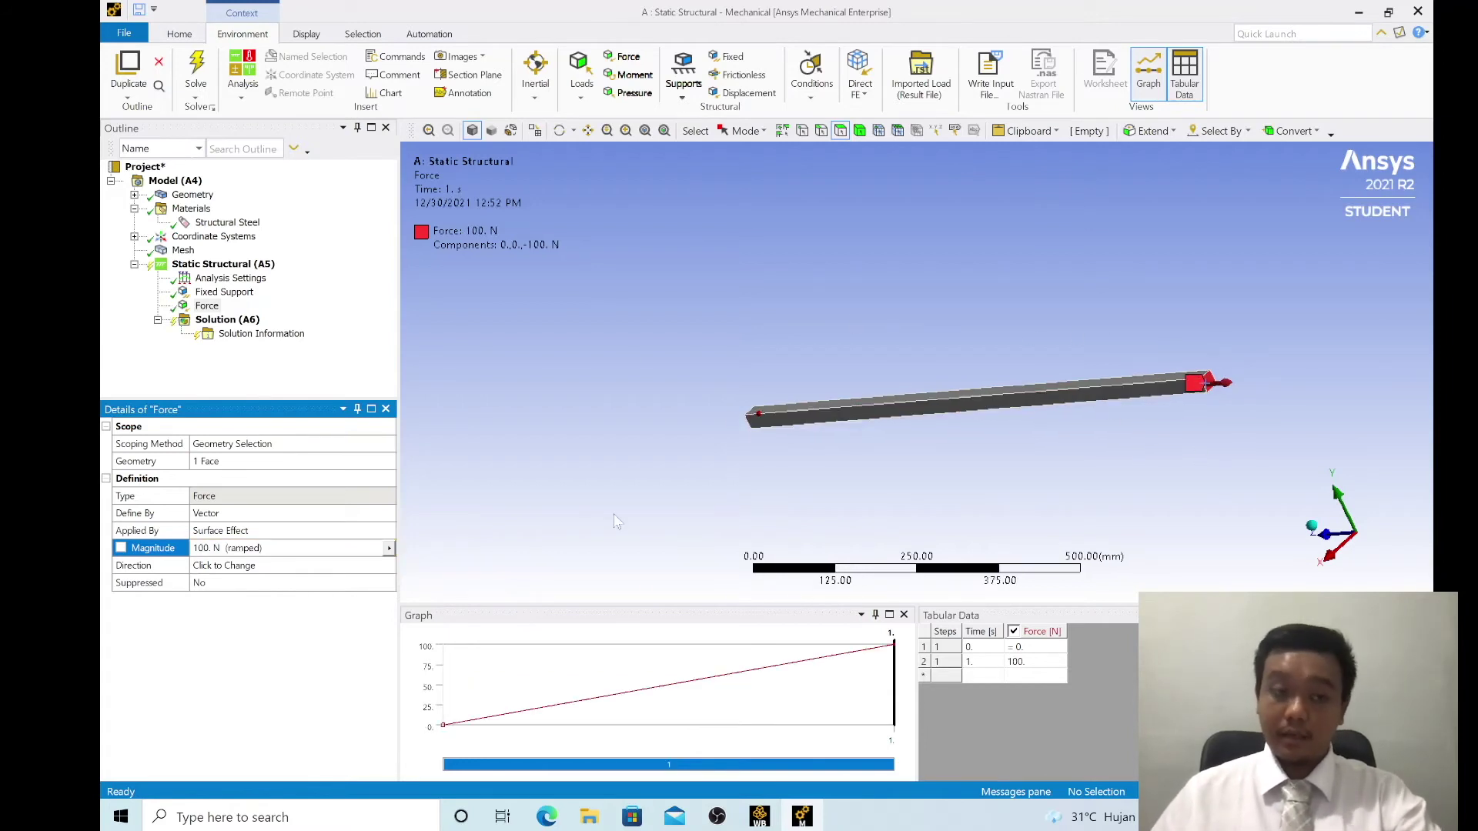
Step: Try reversing the force vector along the beam's axis and apply the direction pointing outward from the end face
left_click(347, 568)
left_click(433, 530)
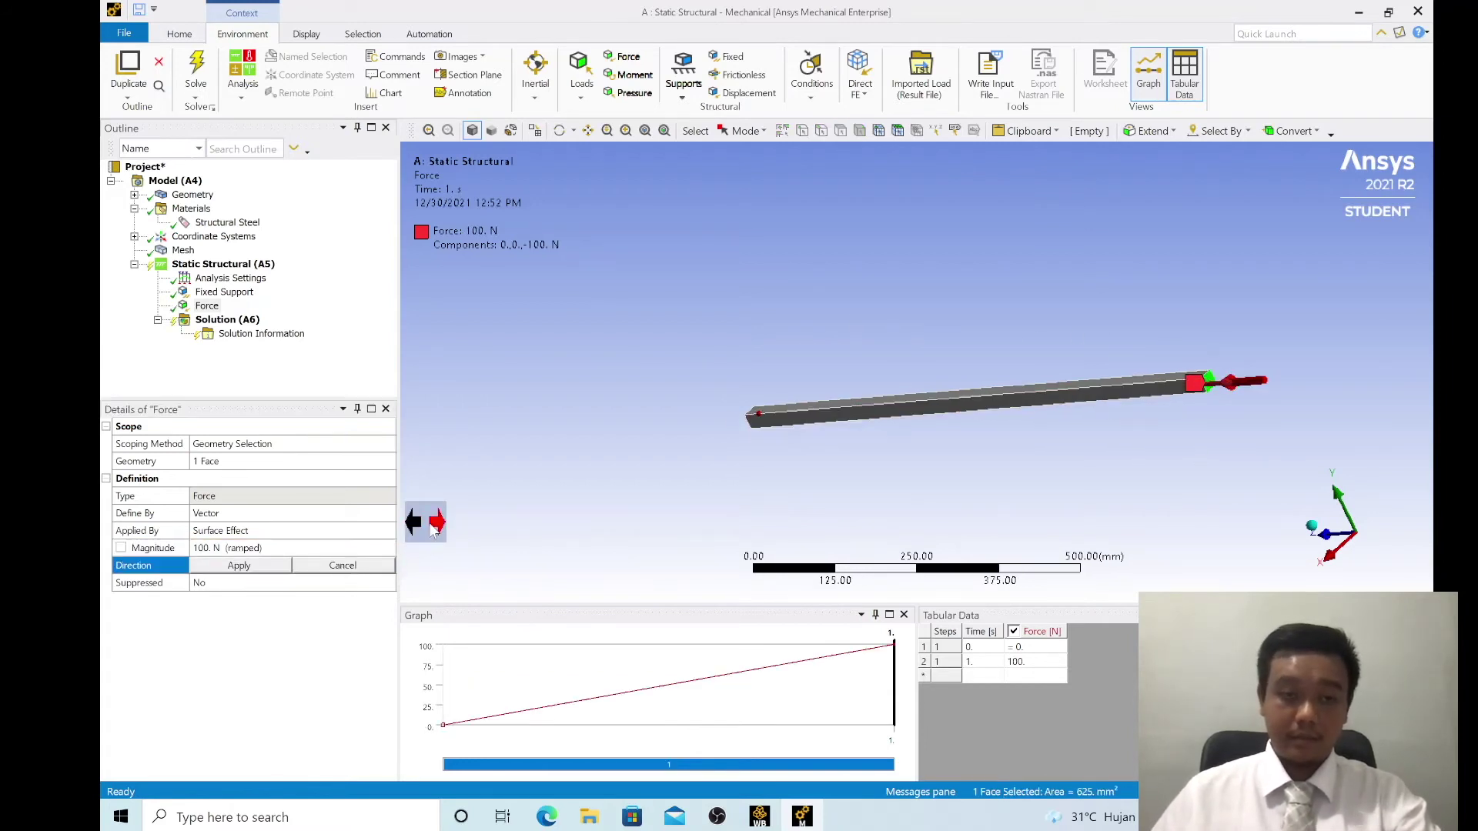
left_click(416, 528)
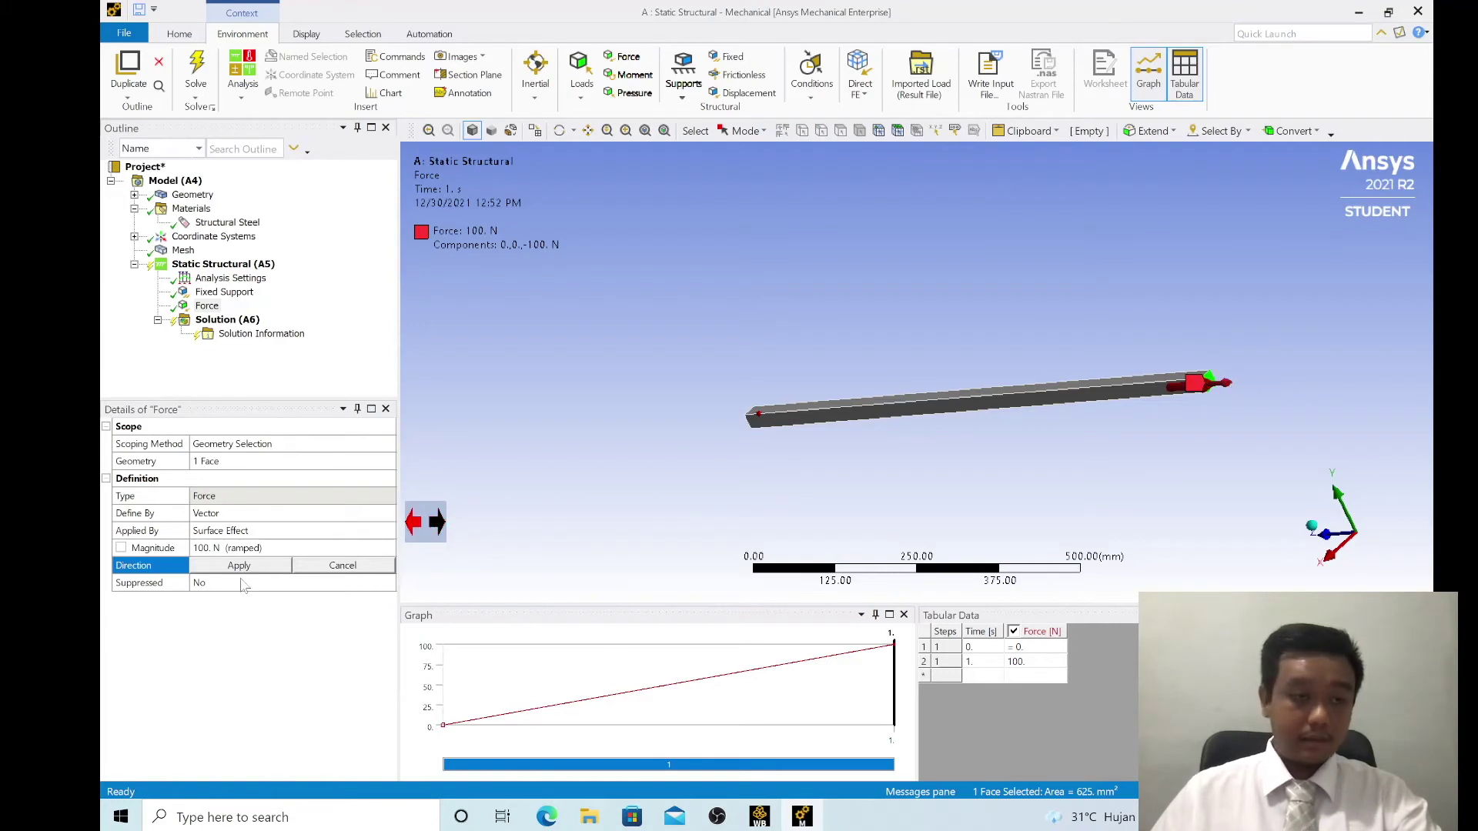
left_click(239, 567)
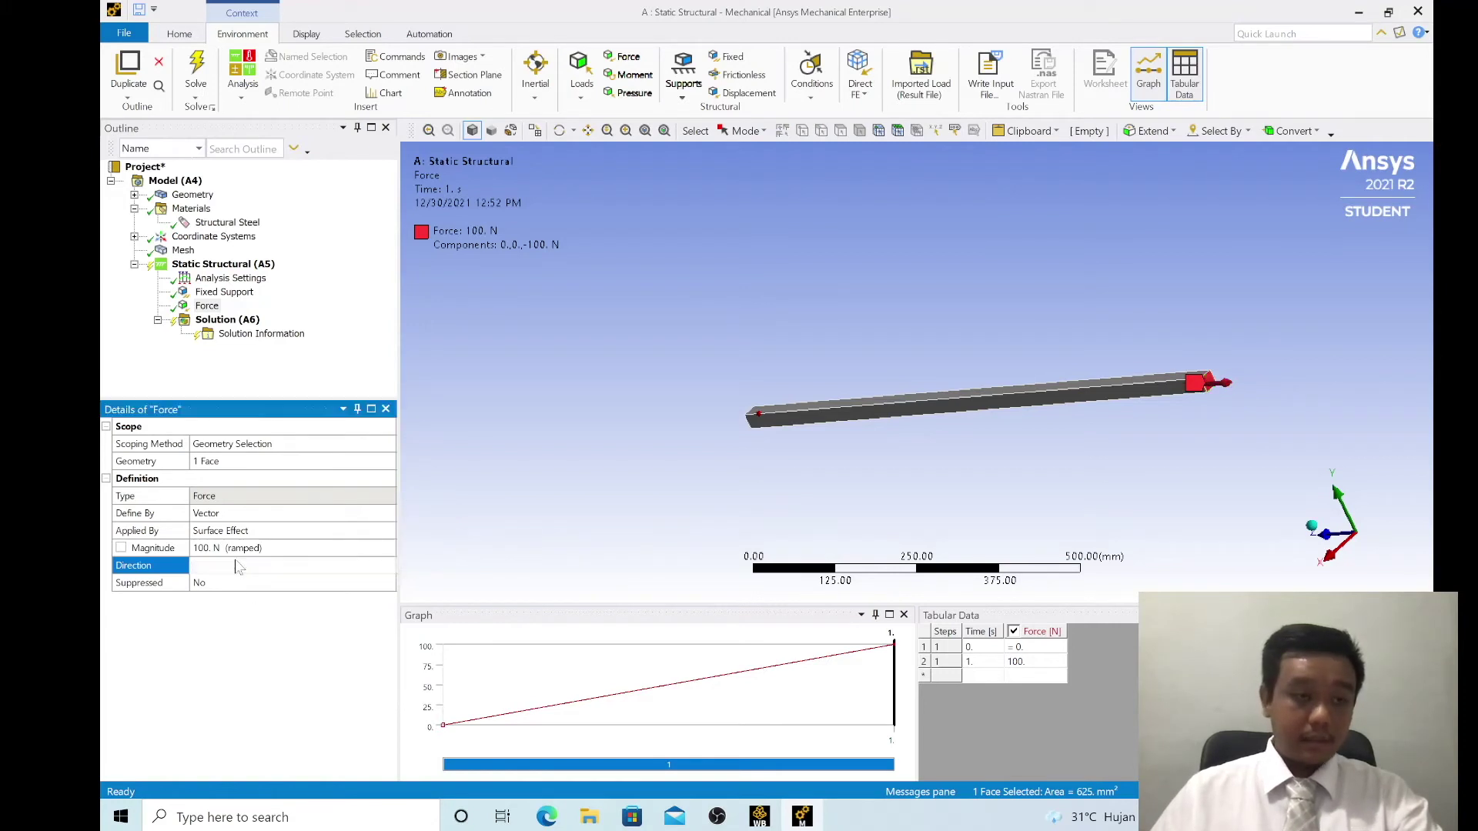
Step: Define the force by components and set its Y component to -100 N
left_click(327, 514)
left_click(388, 513)
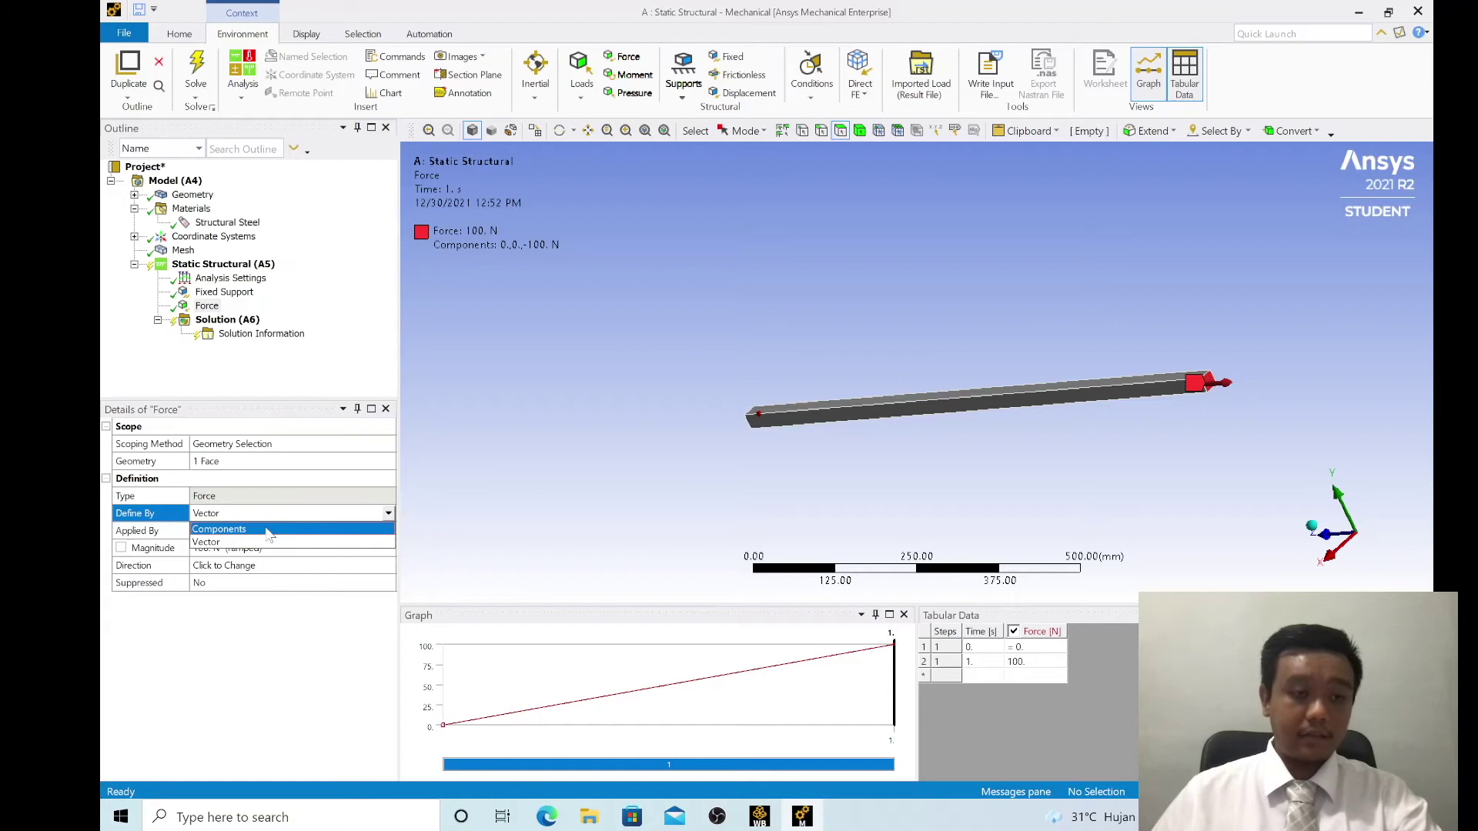
left_click(231, 530)
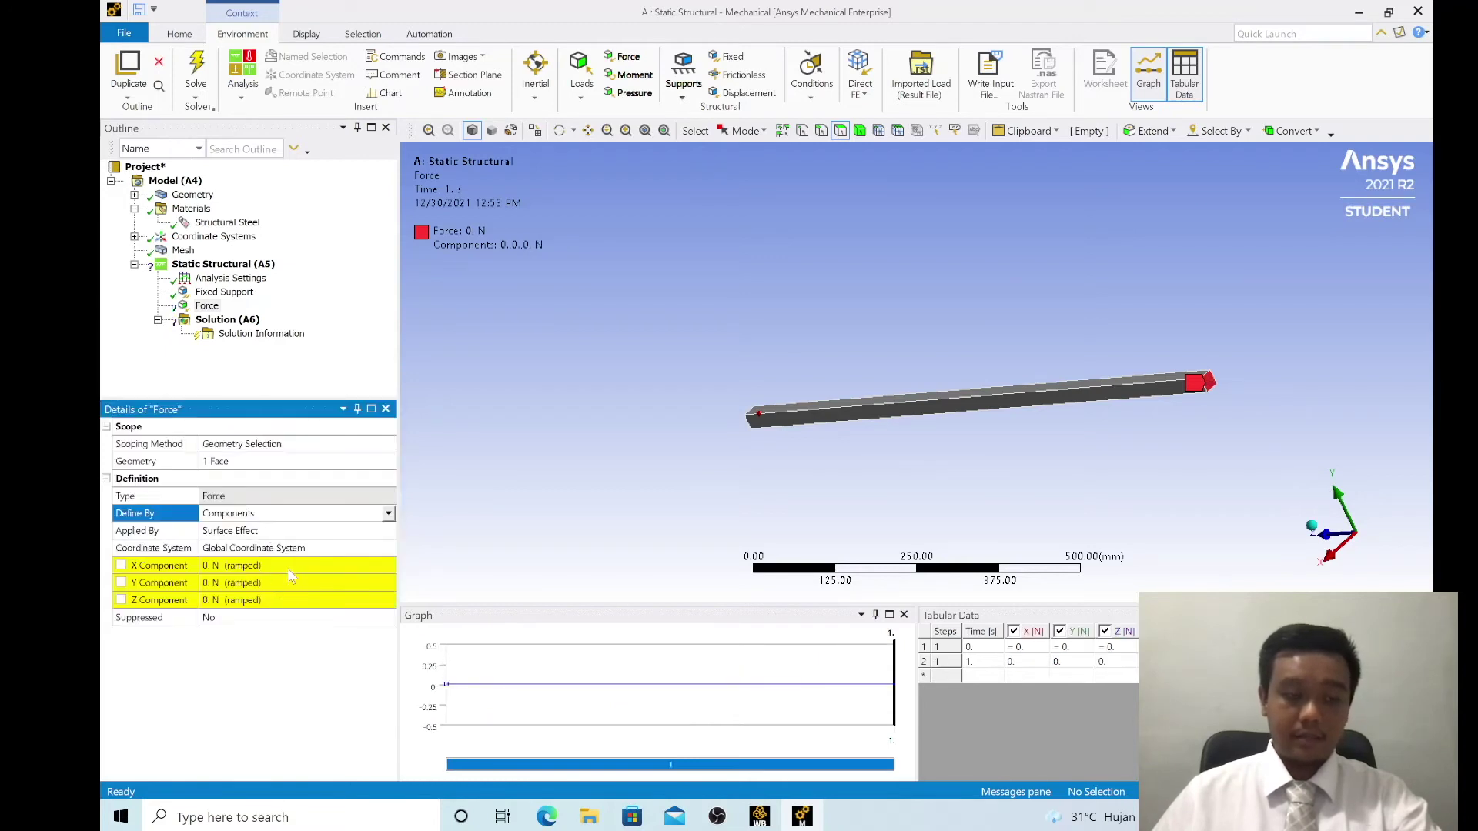
left_click(262, 584)
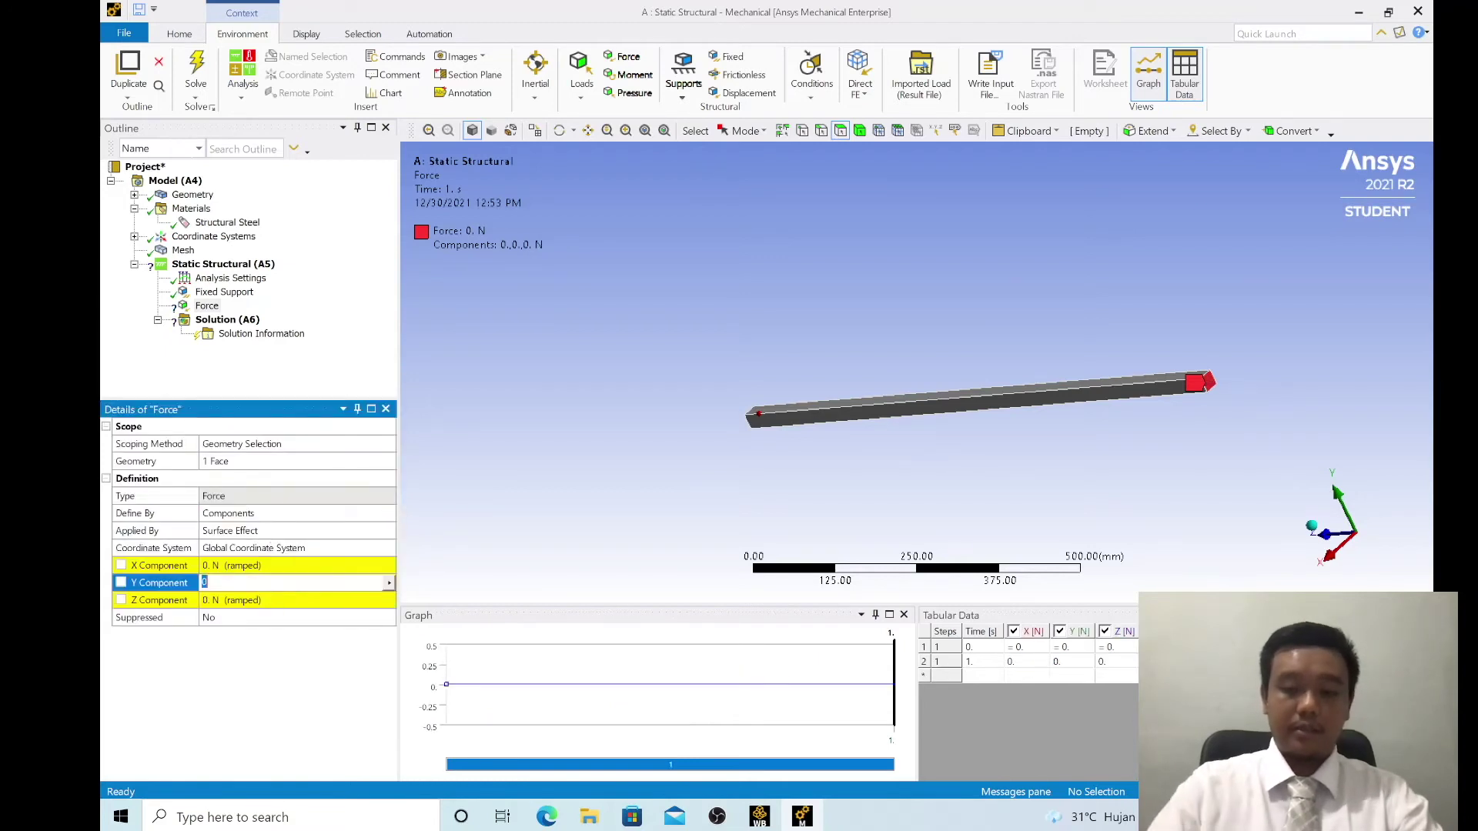
key("Return")
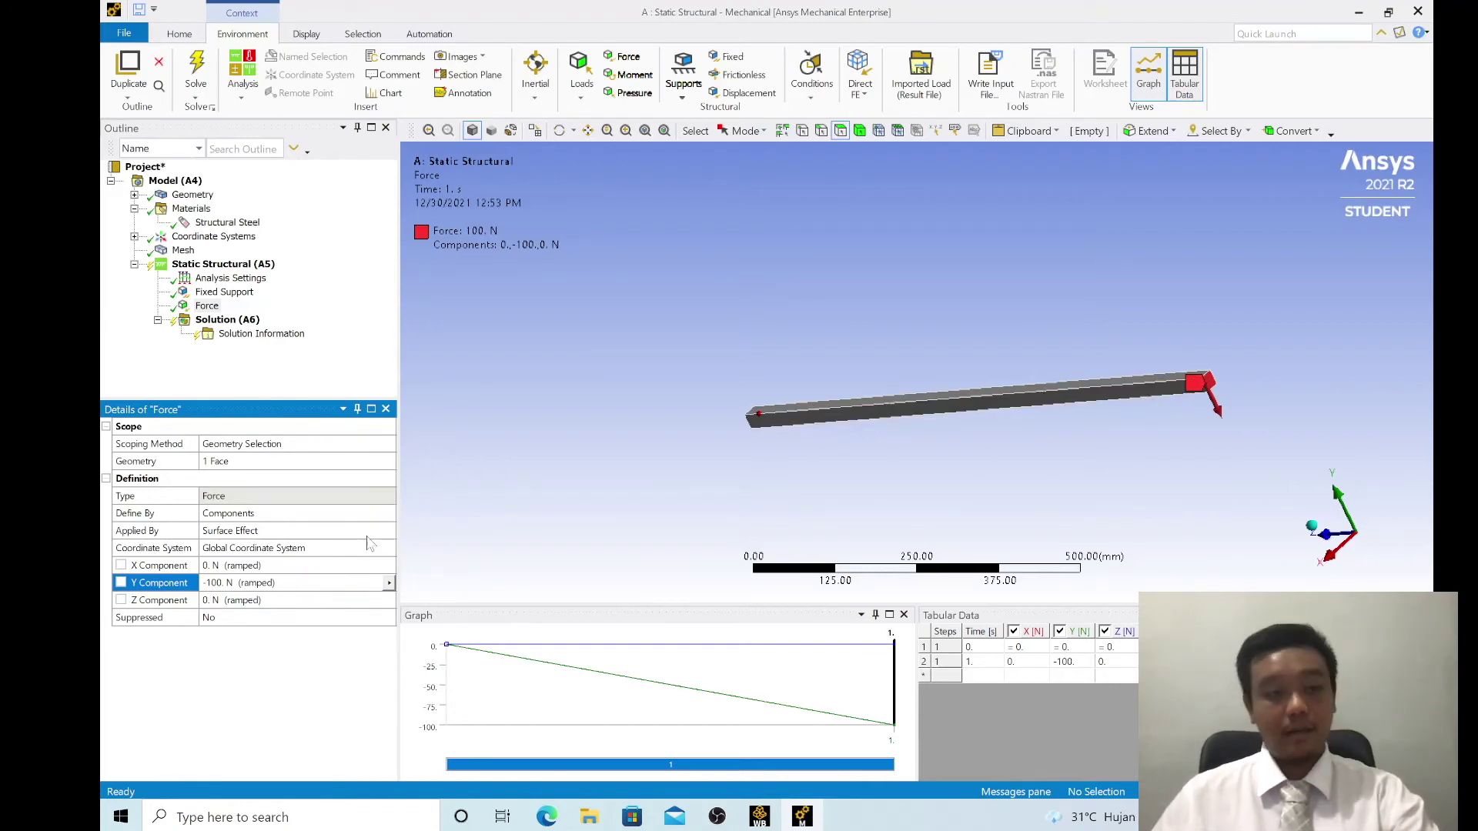
Step: Try a 100 N X component on the force and return it to 0 N
left_click(248, 566)
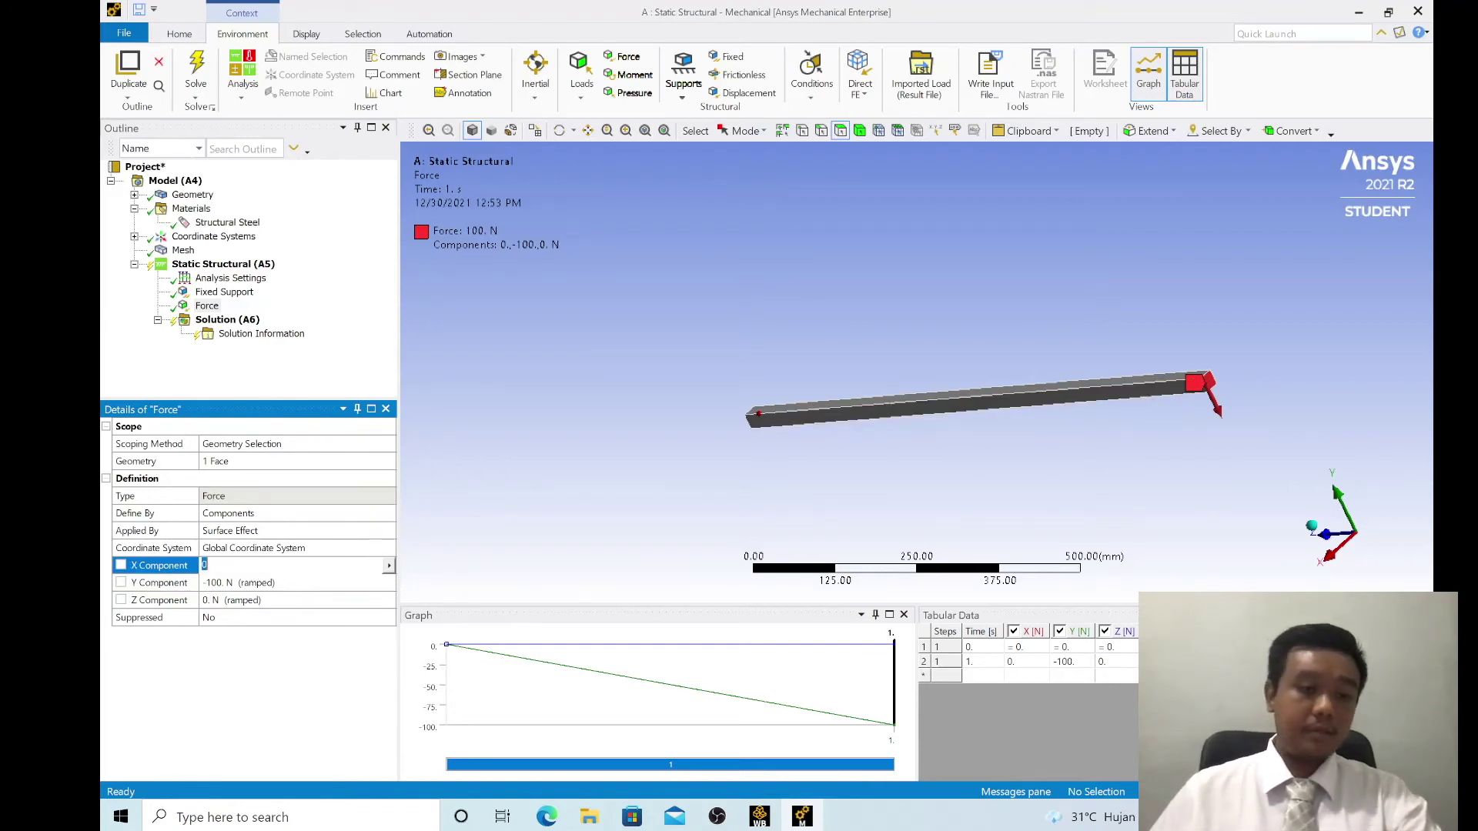
type("100")
key("Return")
left_click(248, 567)
type("0")
key("Return")
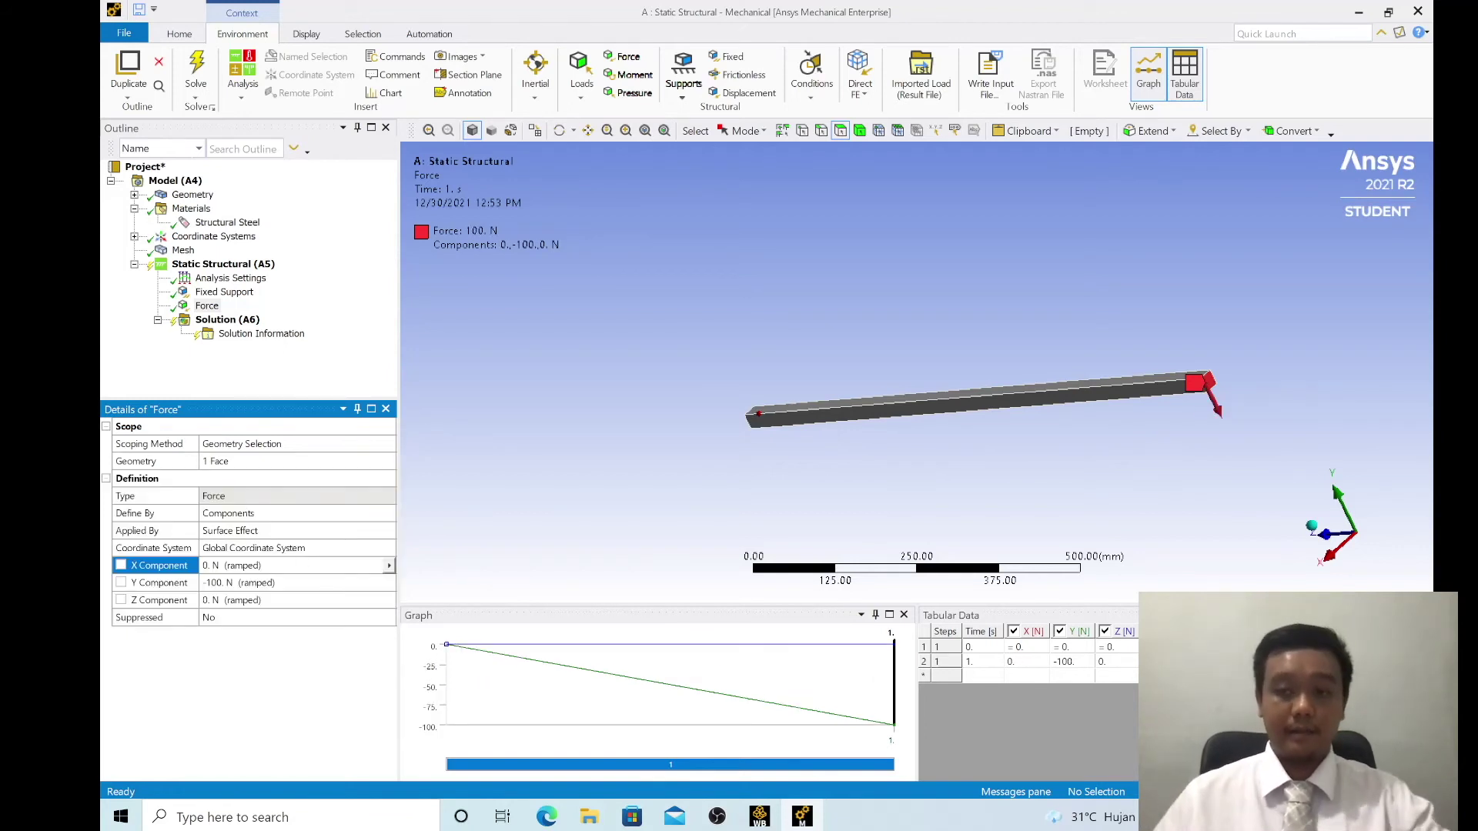
Step: Solve the static structural analysis, allow both blocked MPI processes through the Windows firewall, and return to the Solution branch
left_click(1338, 556)
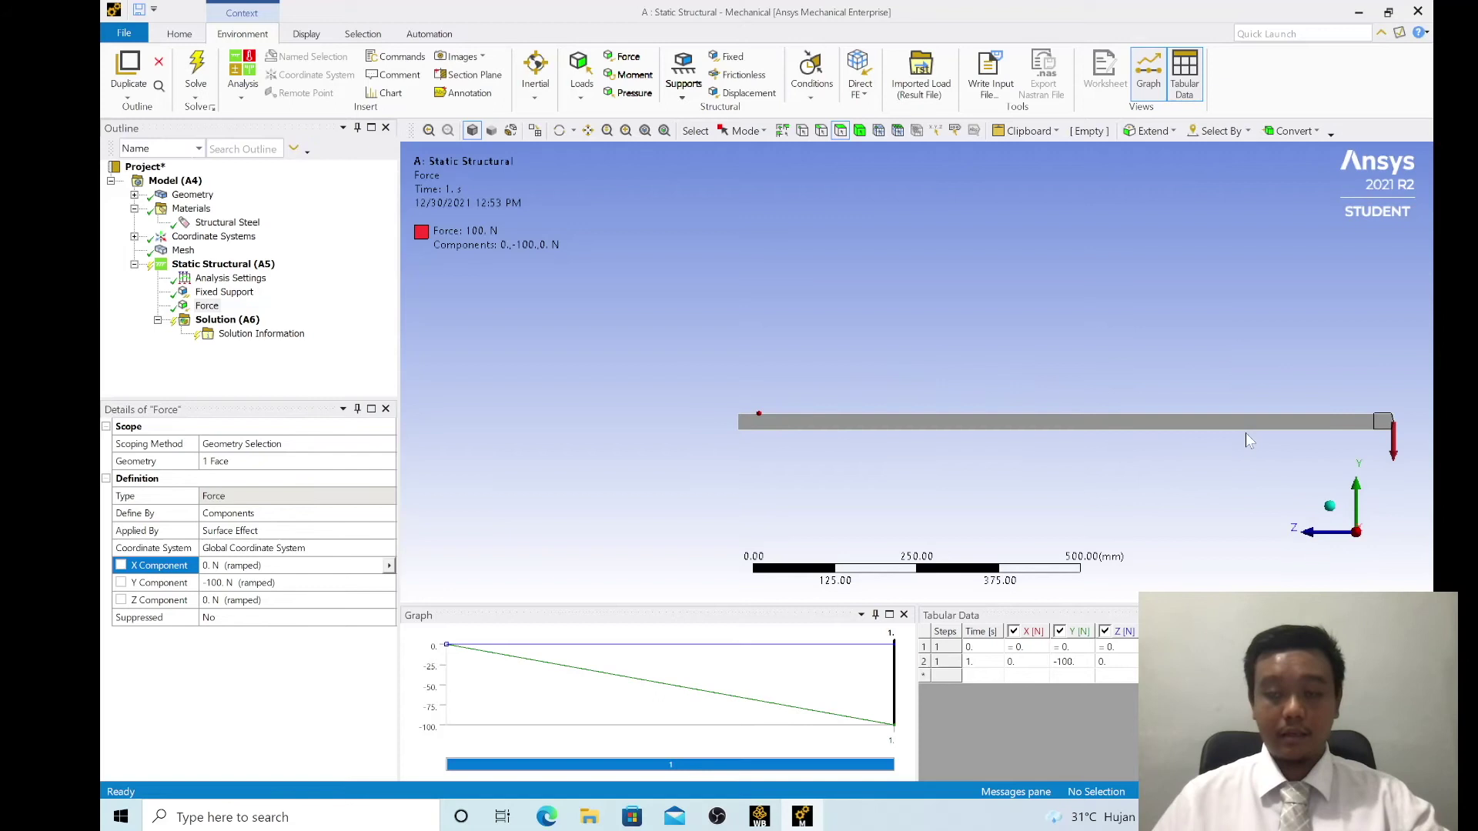
left_click(587, 130)
left_click_drag(869, 291, 696, 231)
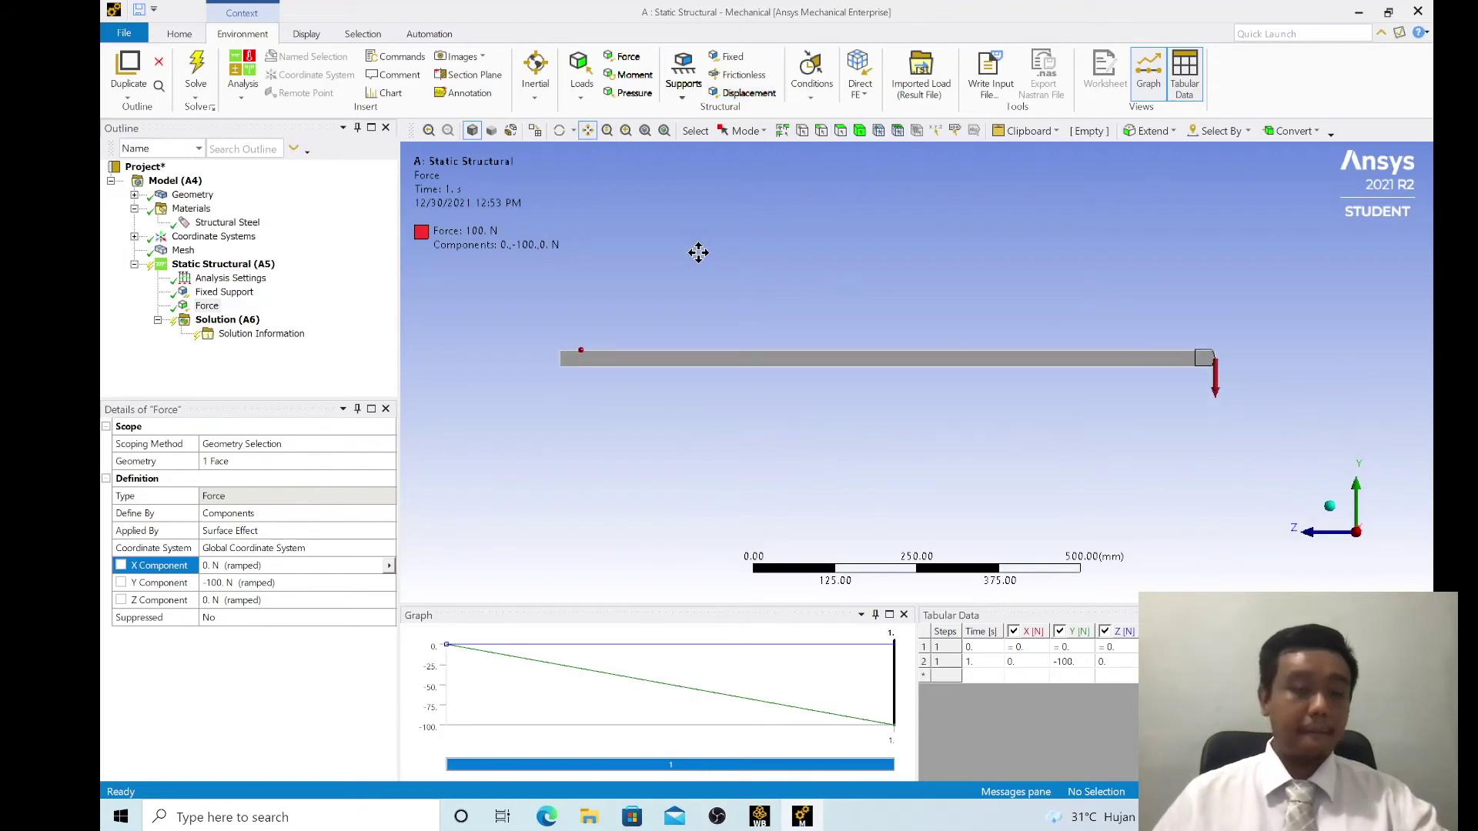
left_click(228, 319)
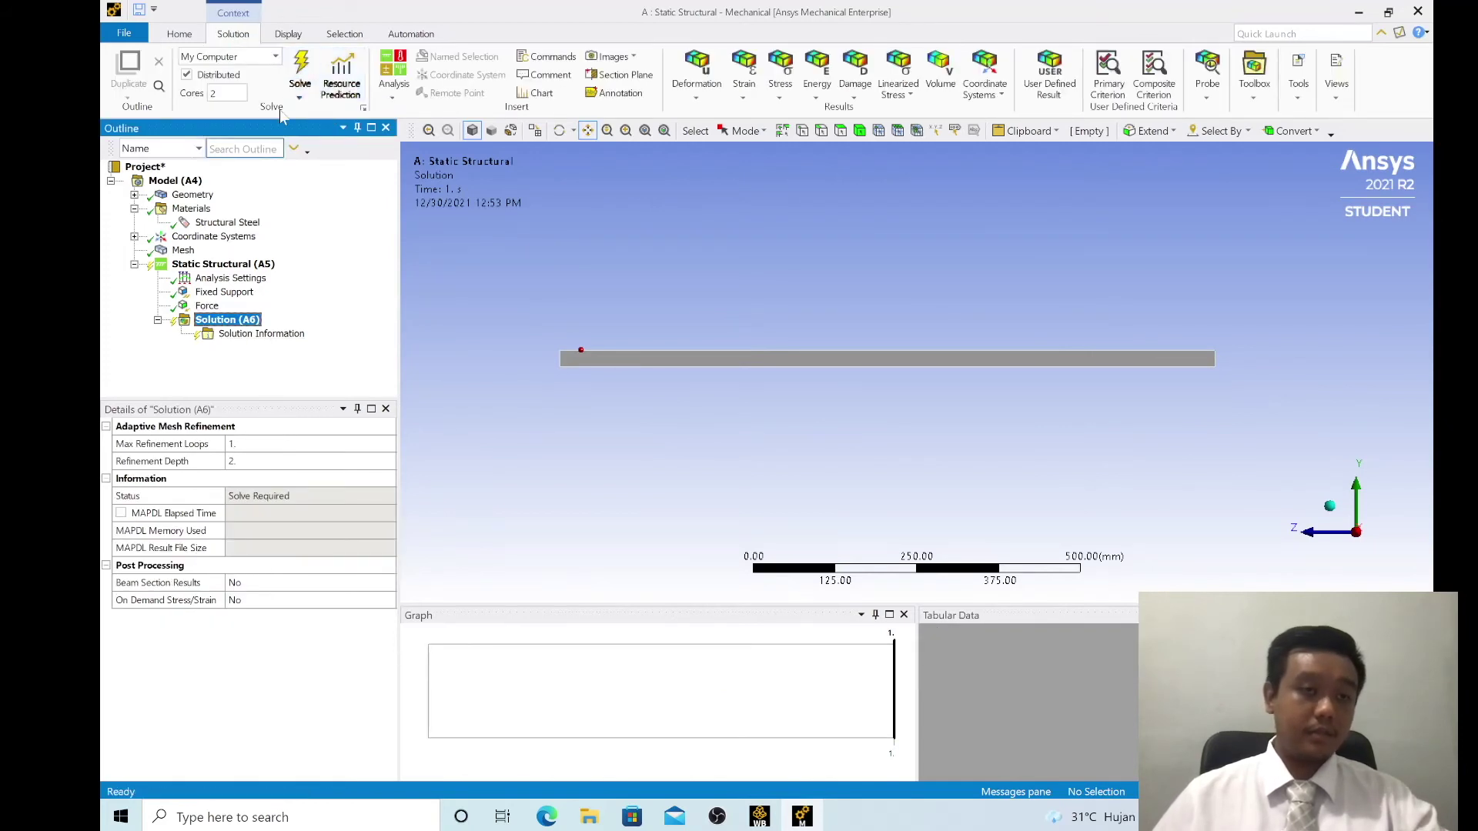
left_click(305, 70)
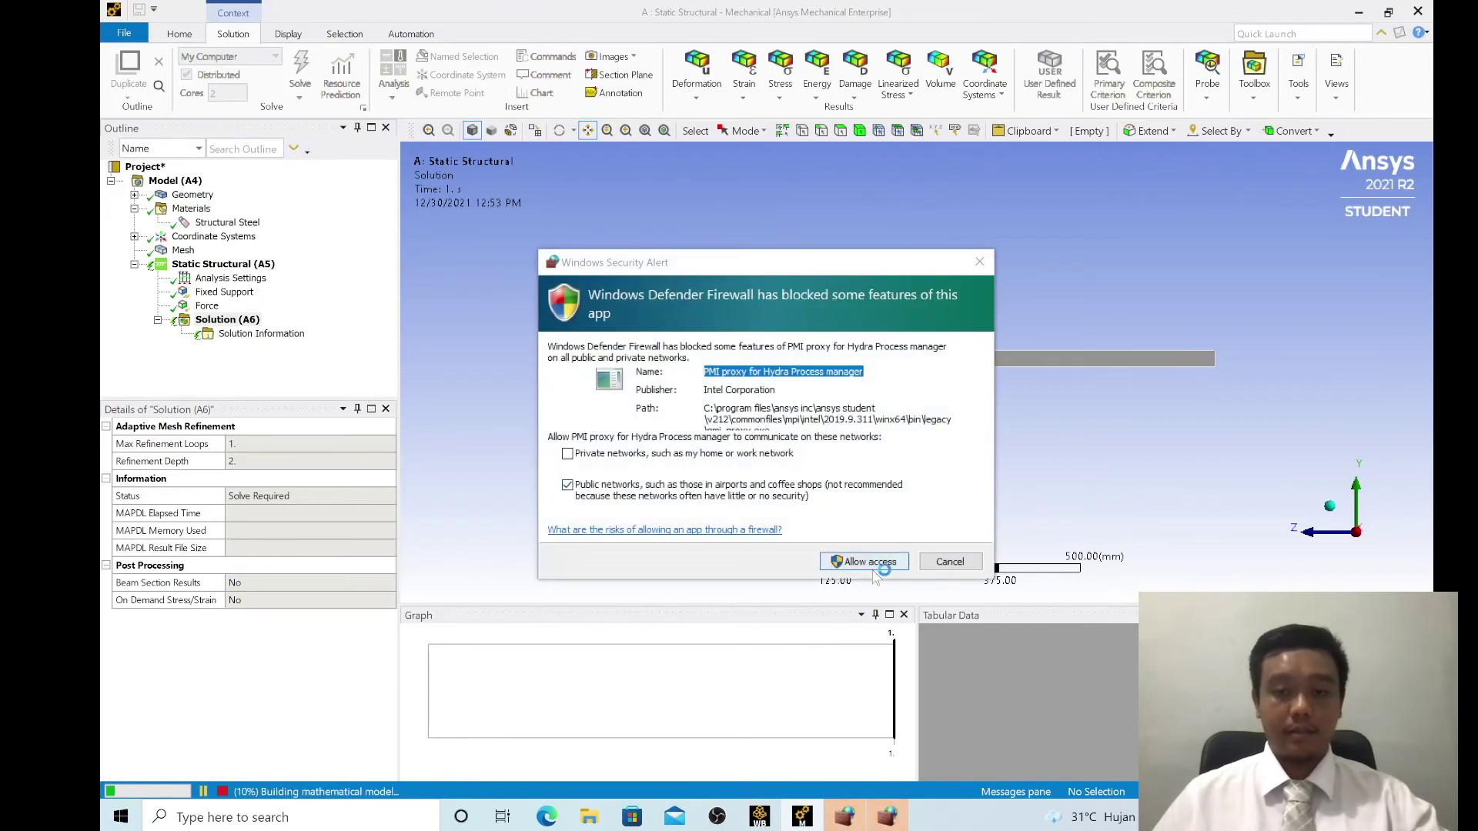
left_click(878, 566)
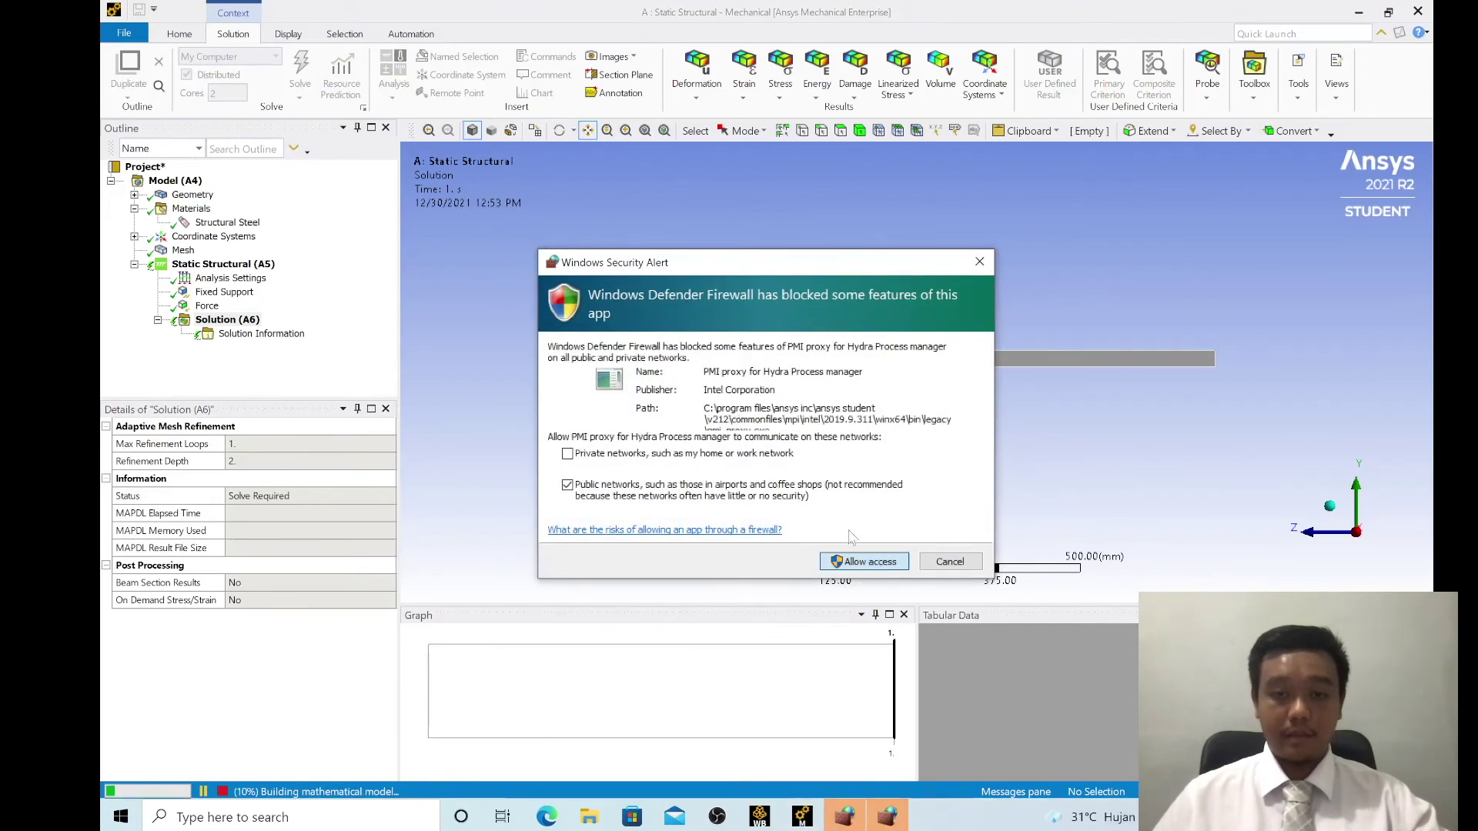
left_click(877, 563)
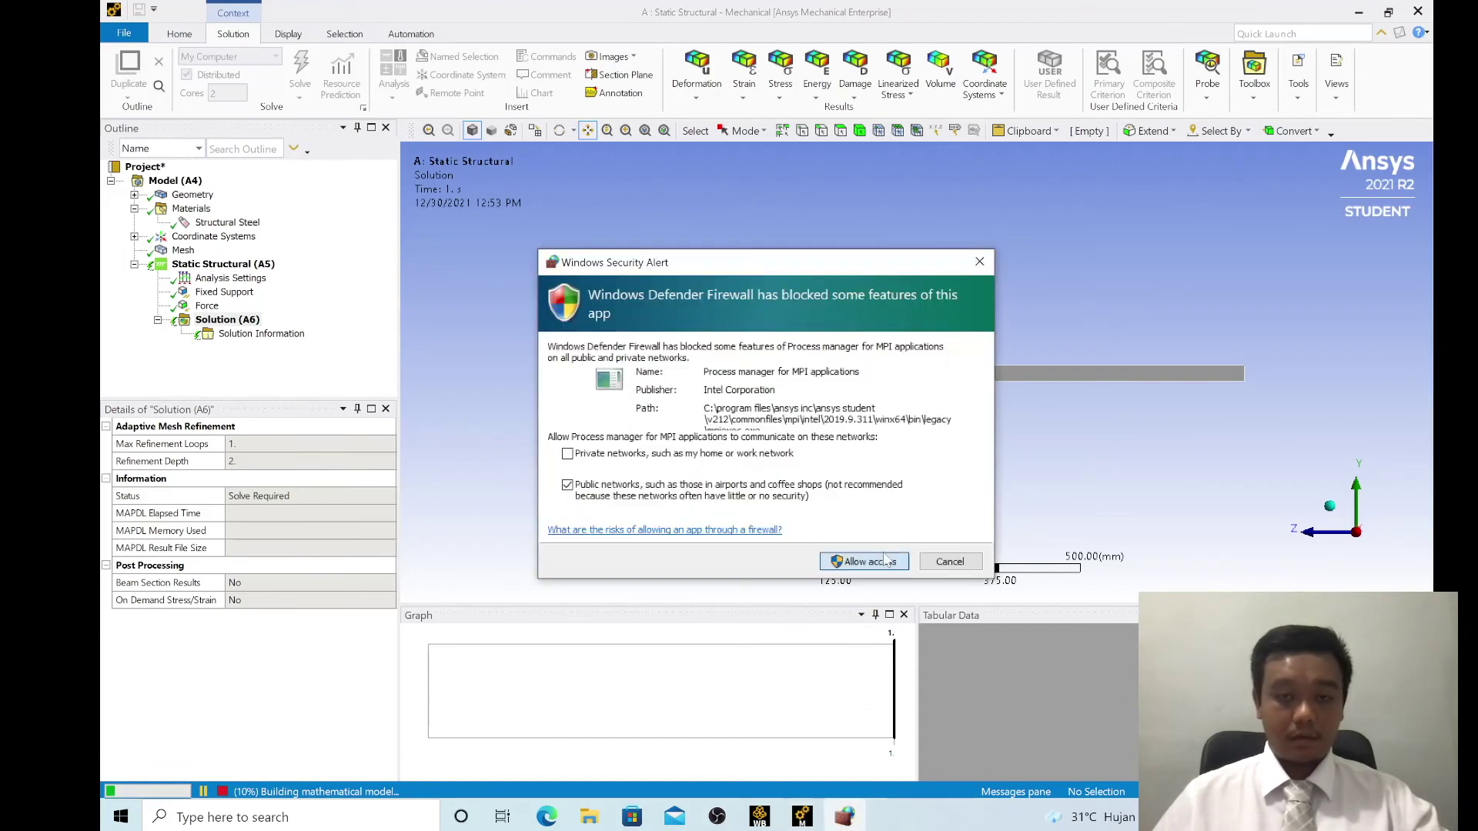
left_click(884, 565)
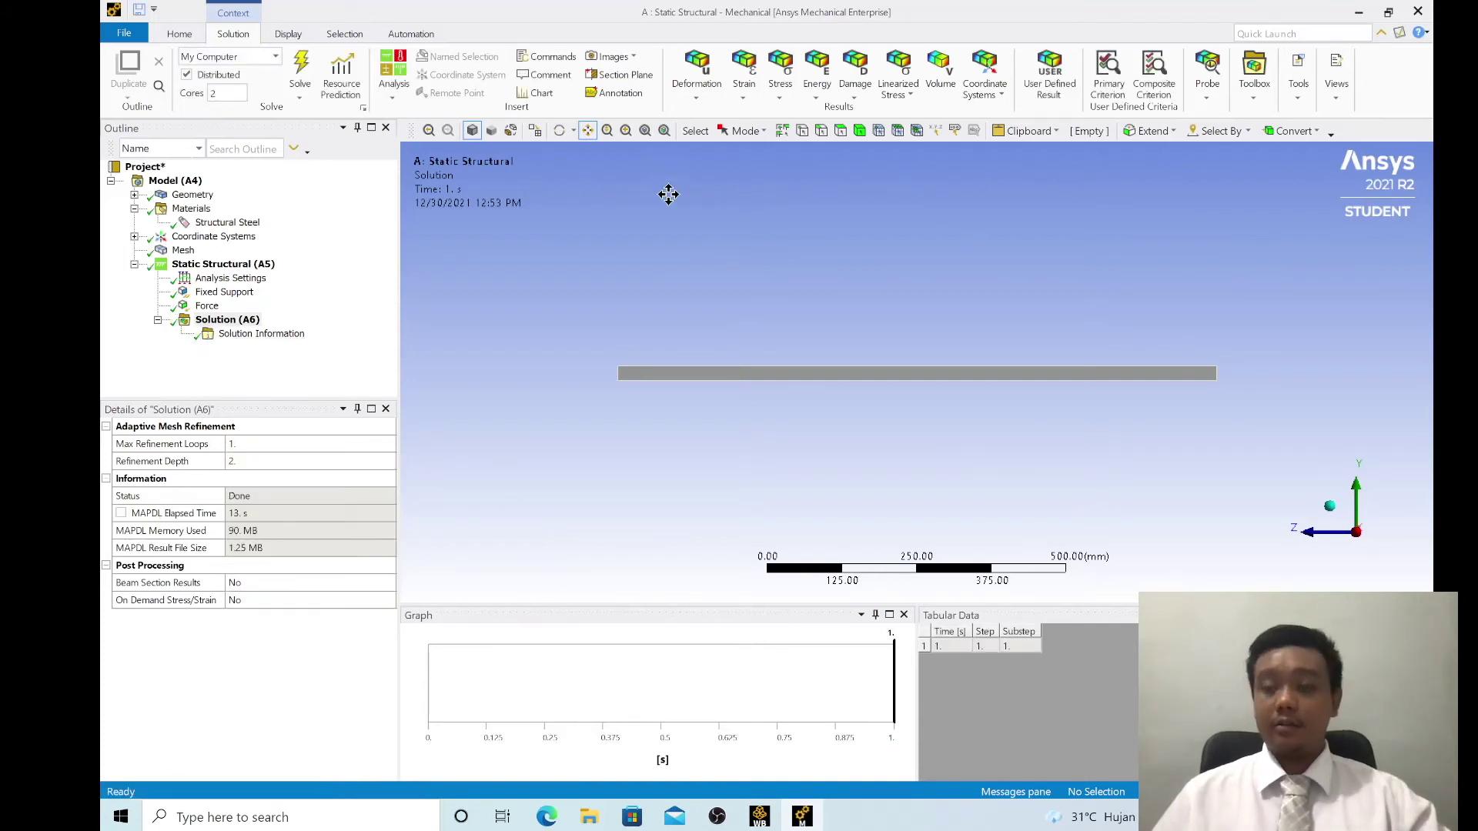
left_click(234, 332)
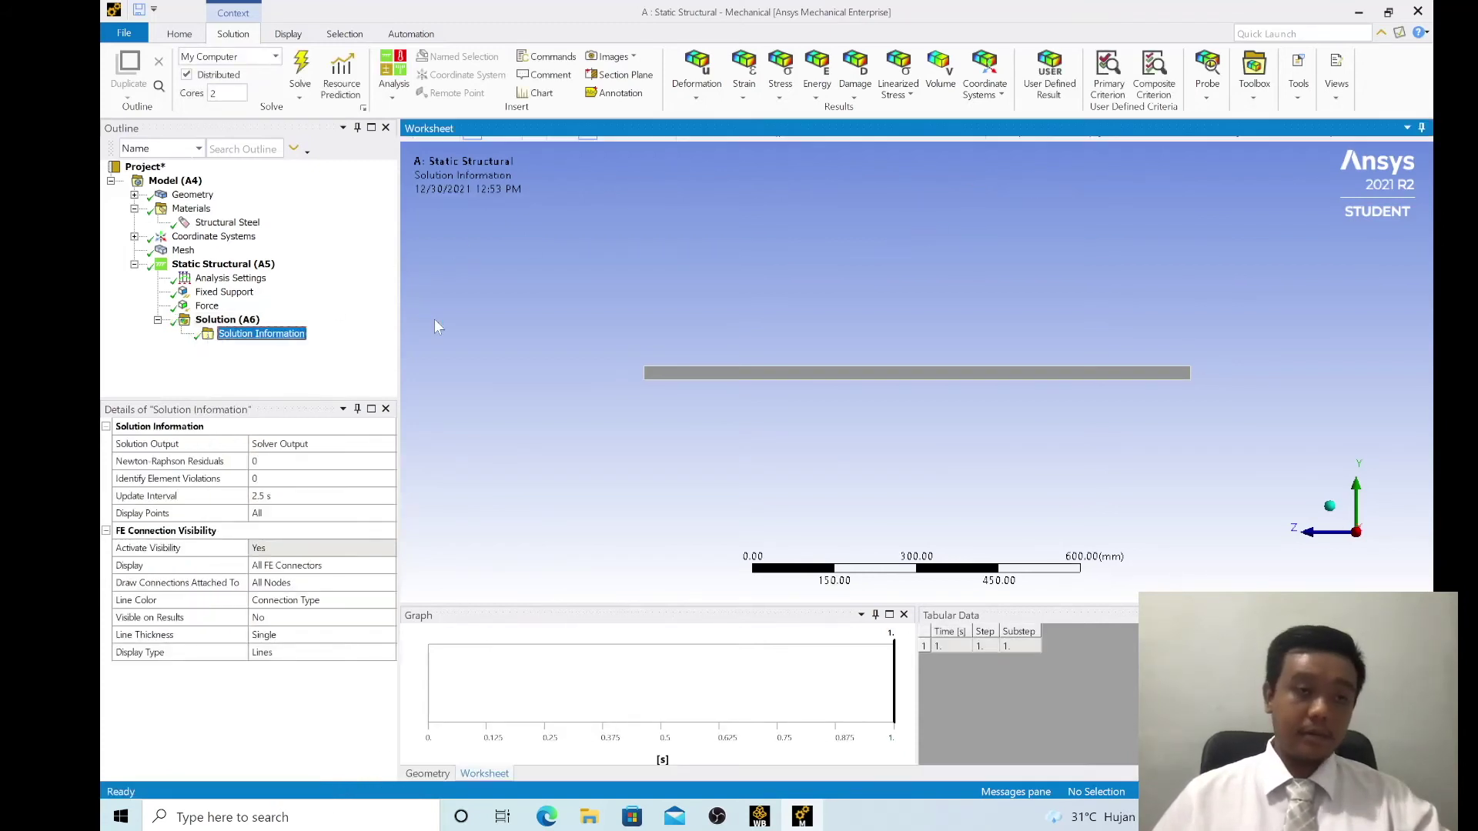
left_click(231, 322)
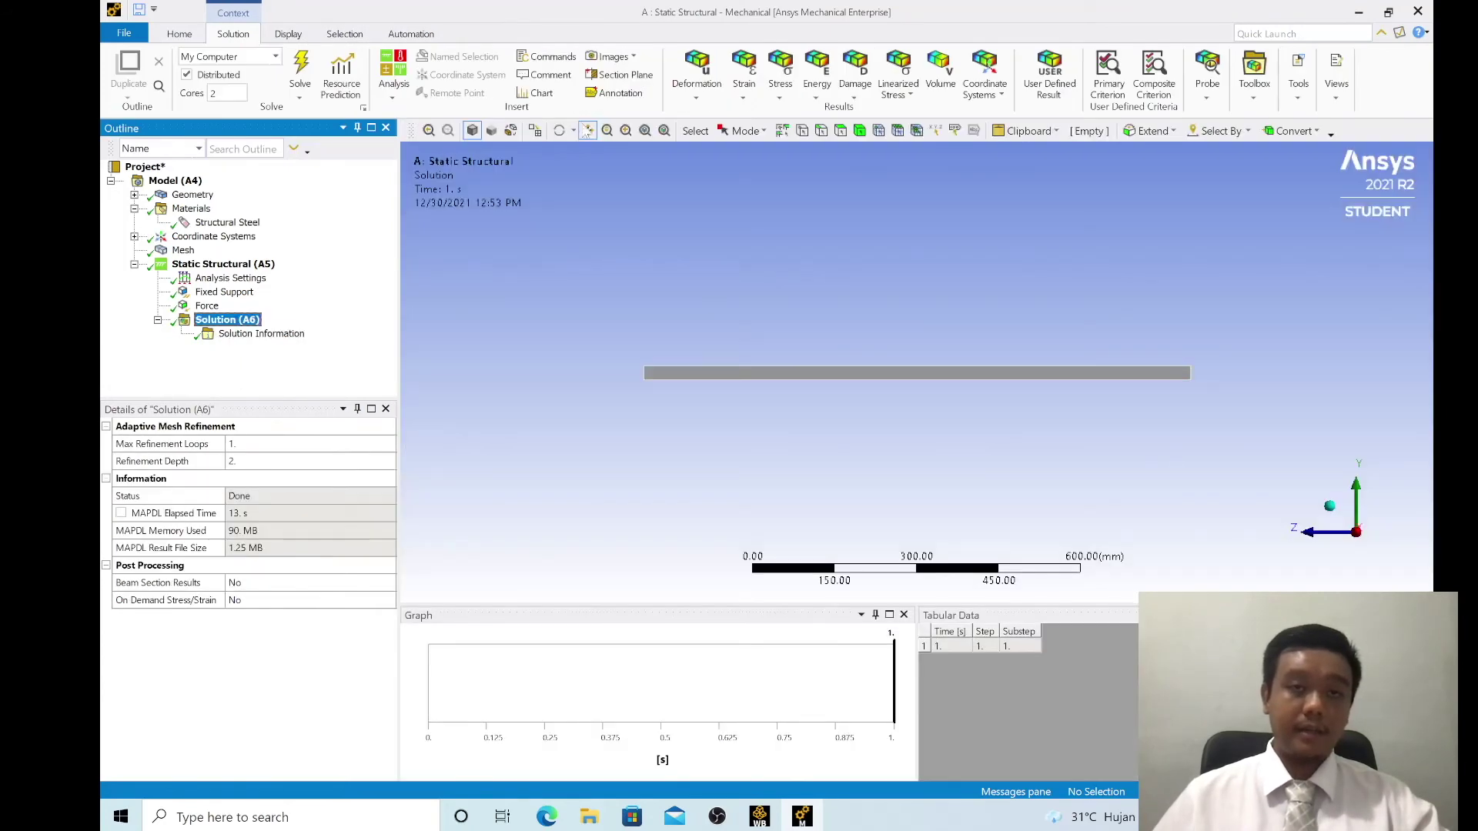
Step: Add a Total Deformation result and an Equivalent (von-Mises) Stress result to the solution
left_click(694, 95)
left_click(706, 113)
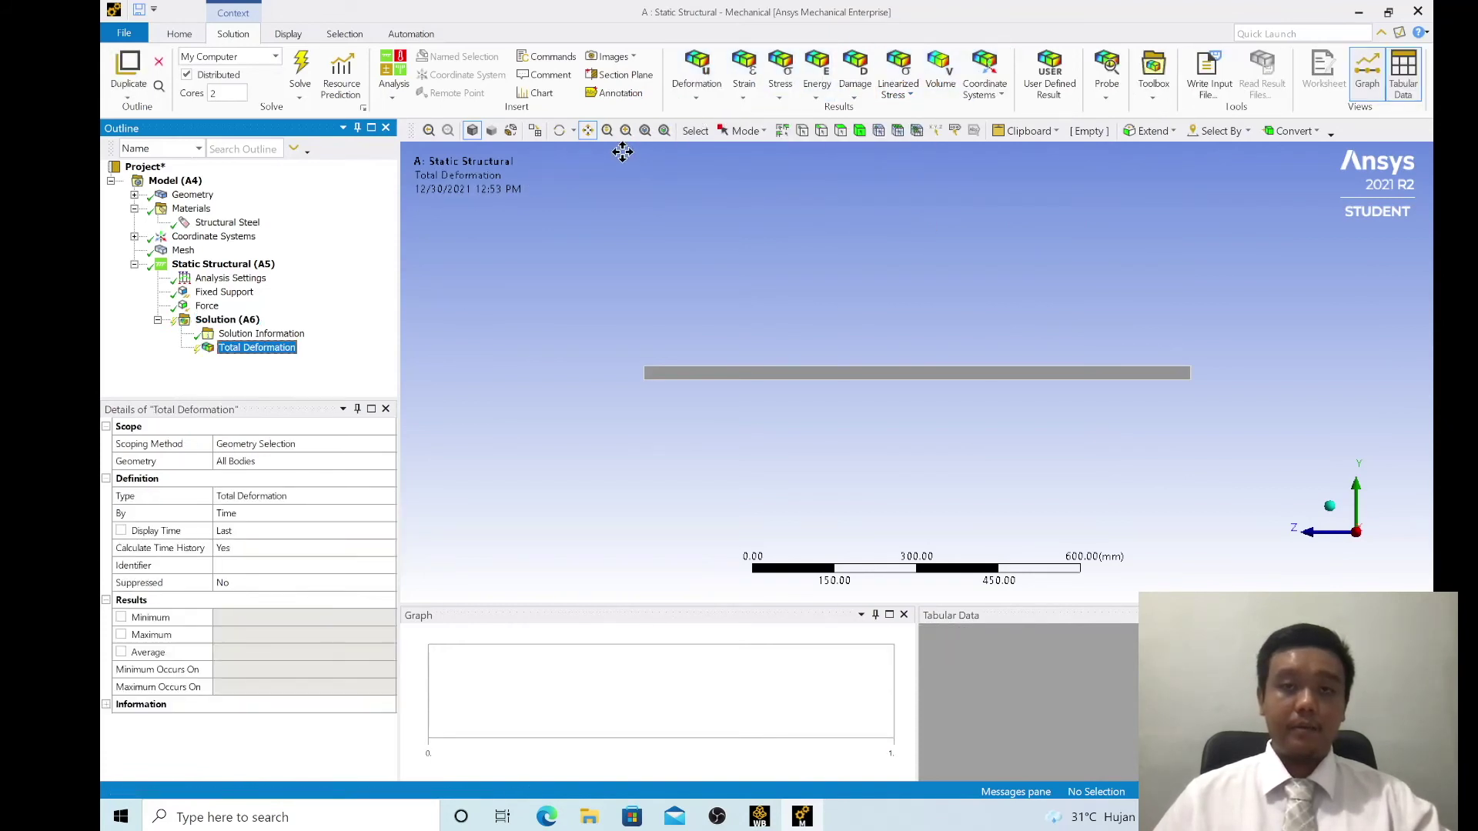
left_click(780, 73)
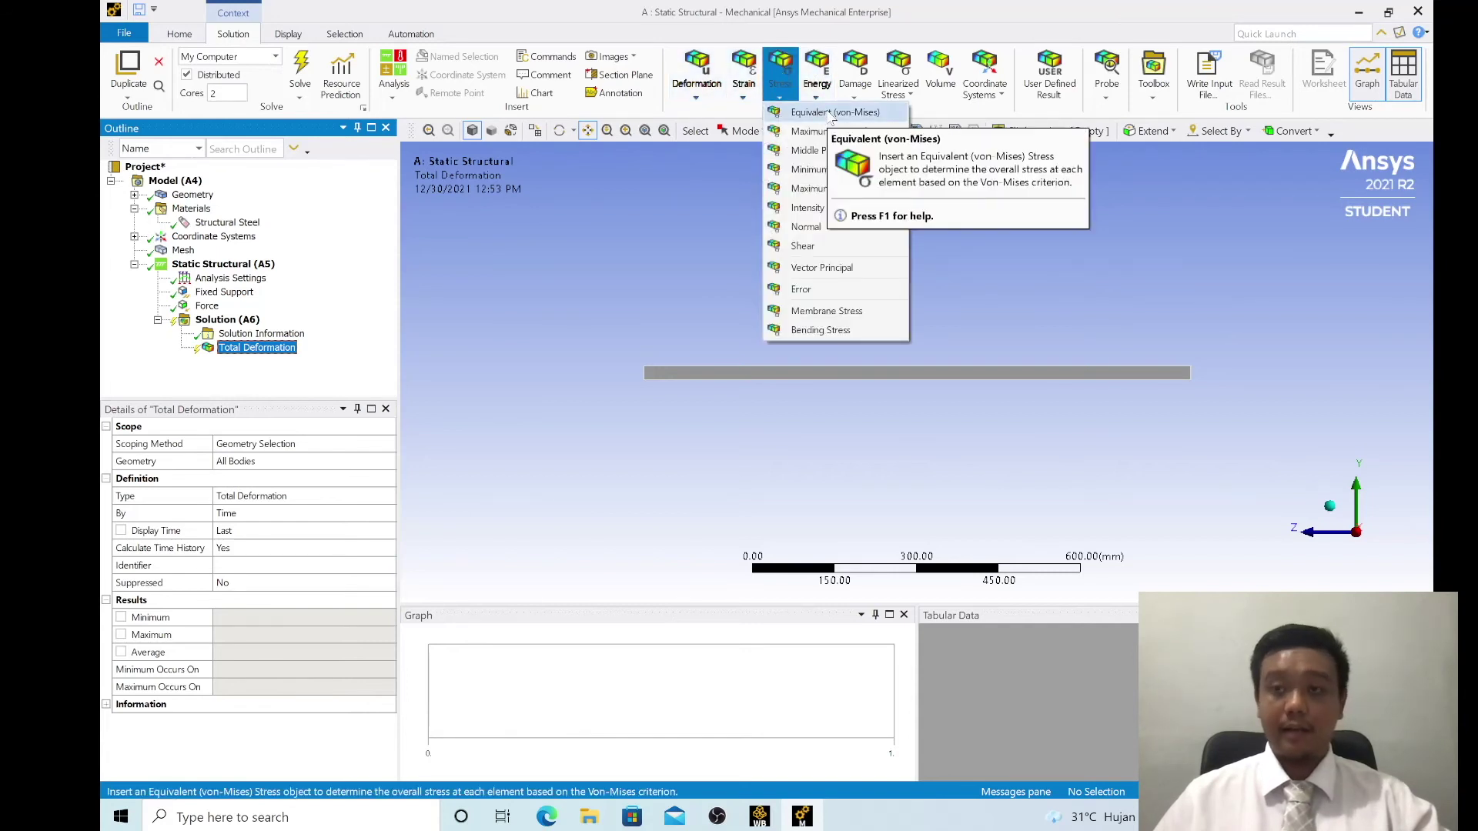
left_click(831, 113)
Step: Add a Normal Stress result oriented along the Z Axis and evaluate all the results
left_click(779, 77)
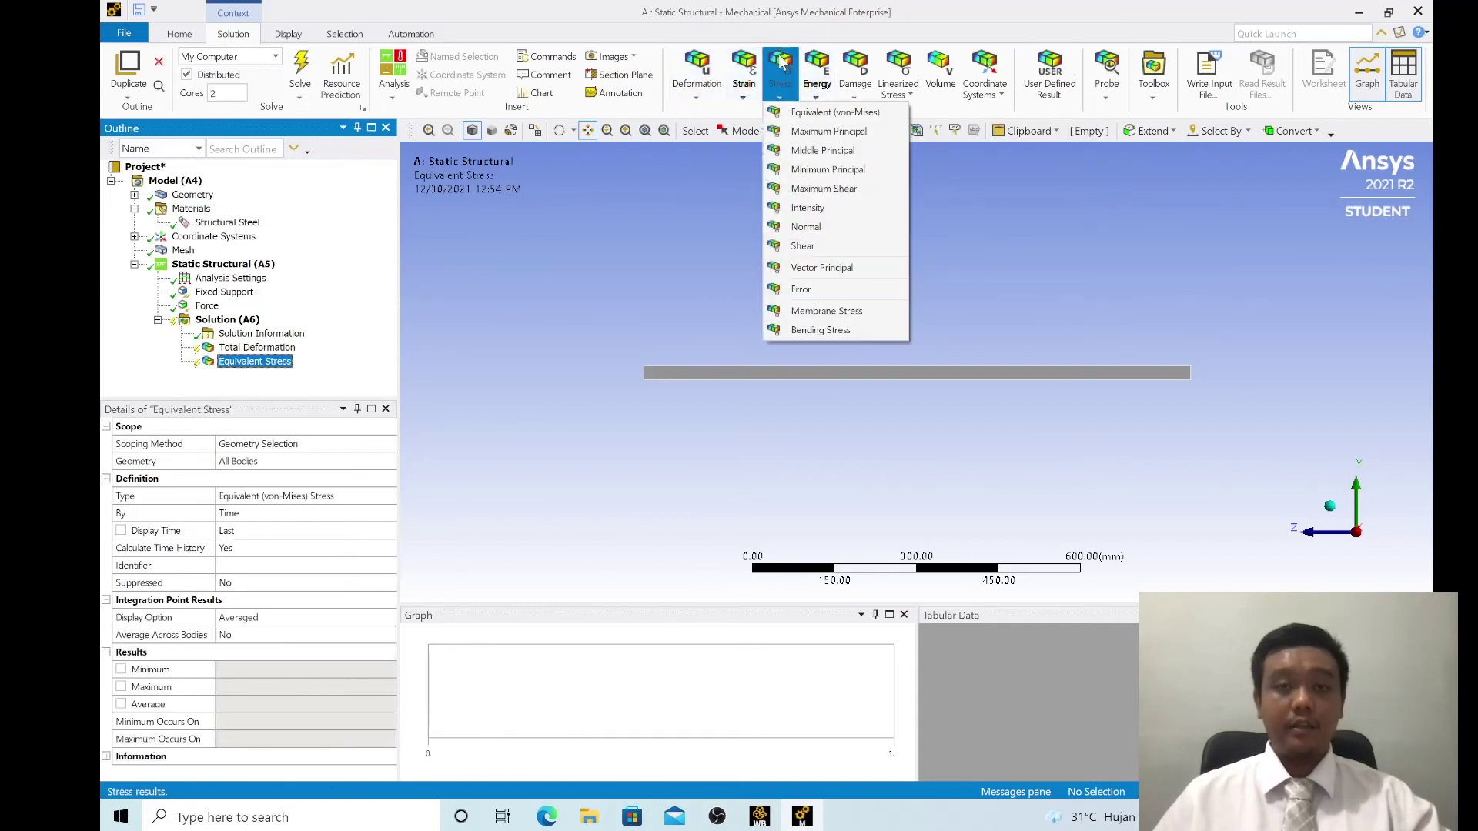
left_click(839, 235)
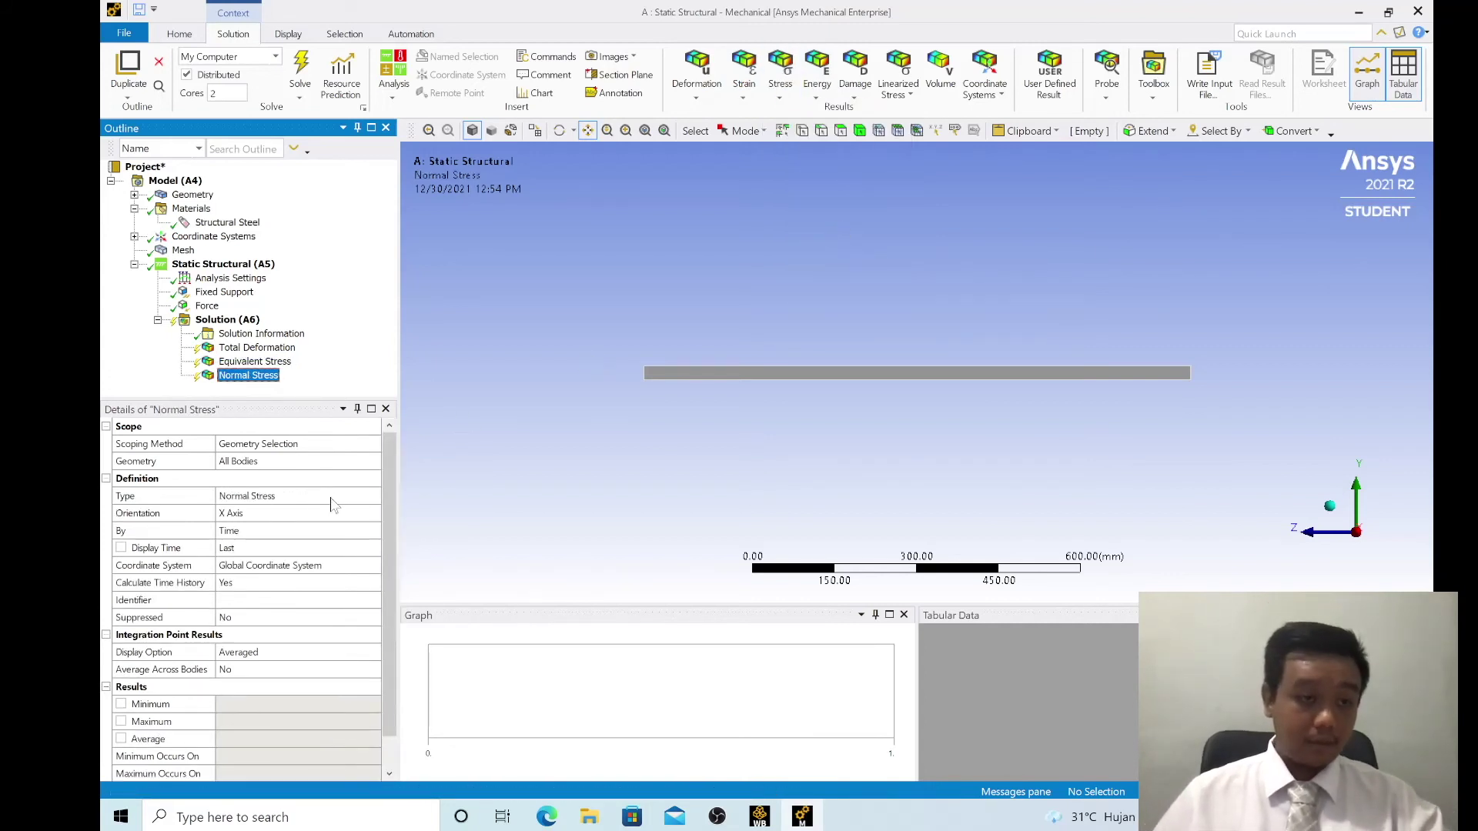
left_click(250, 516)
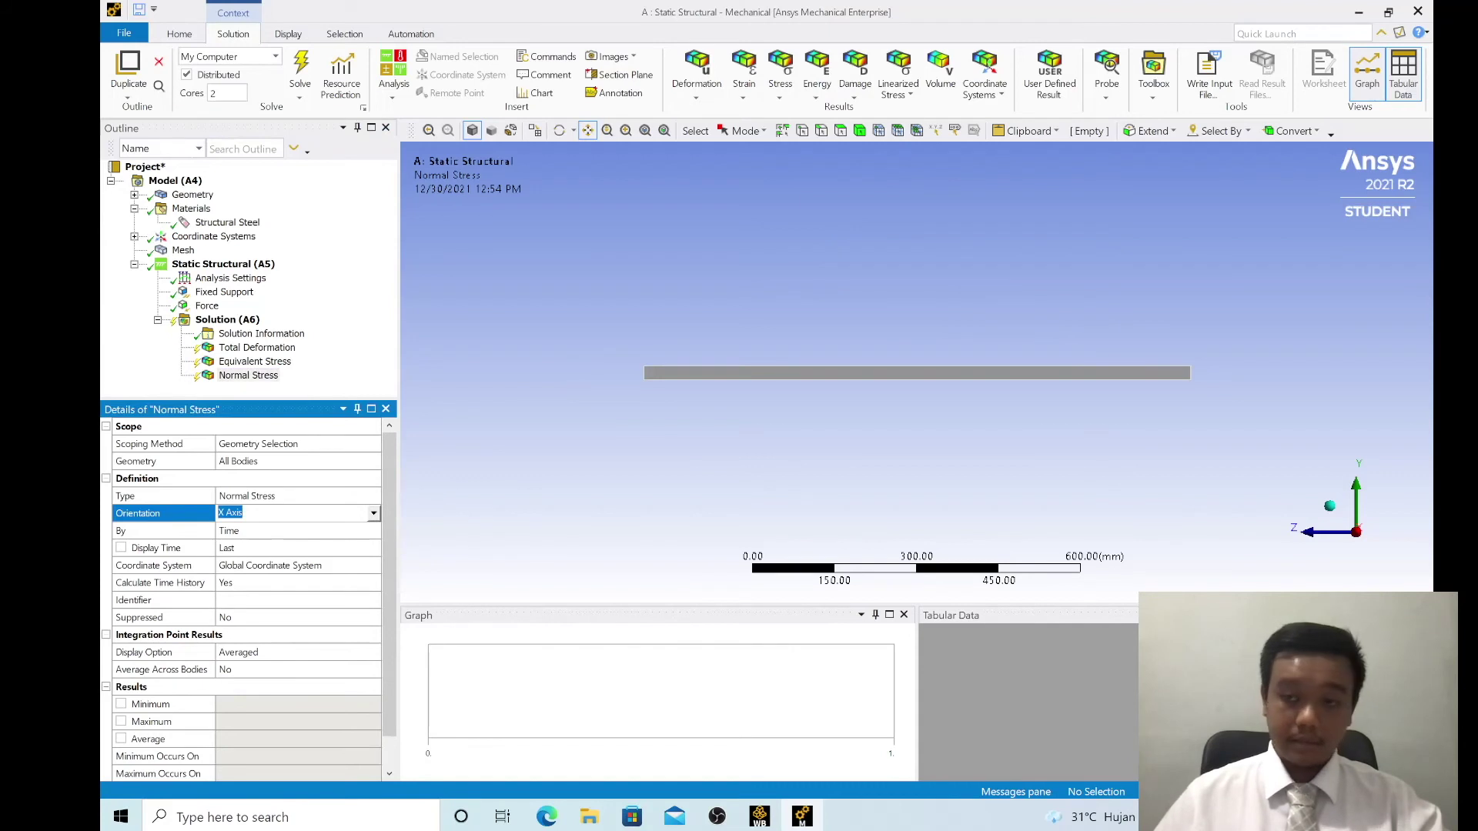
left_click(373, 514)
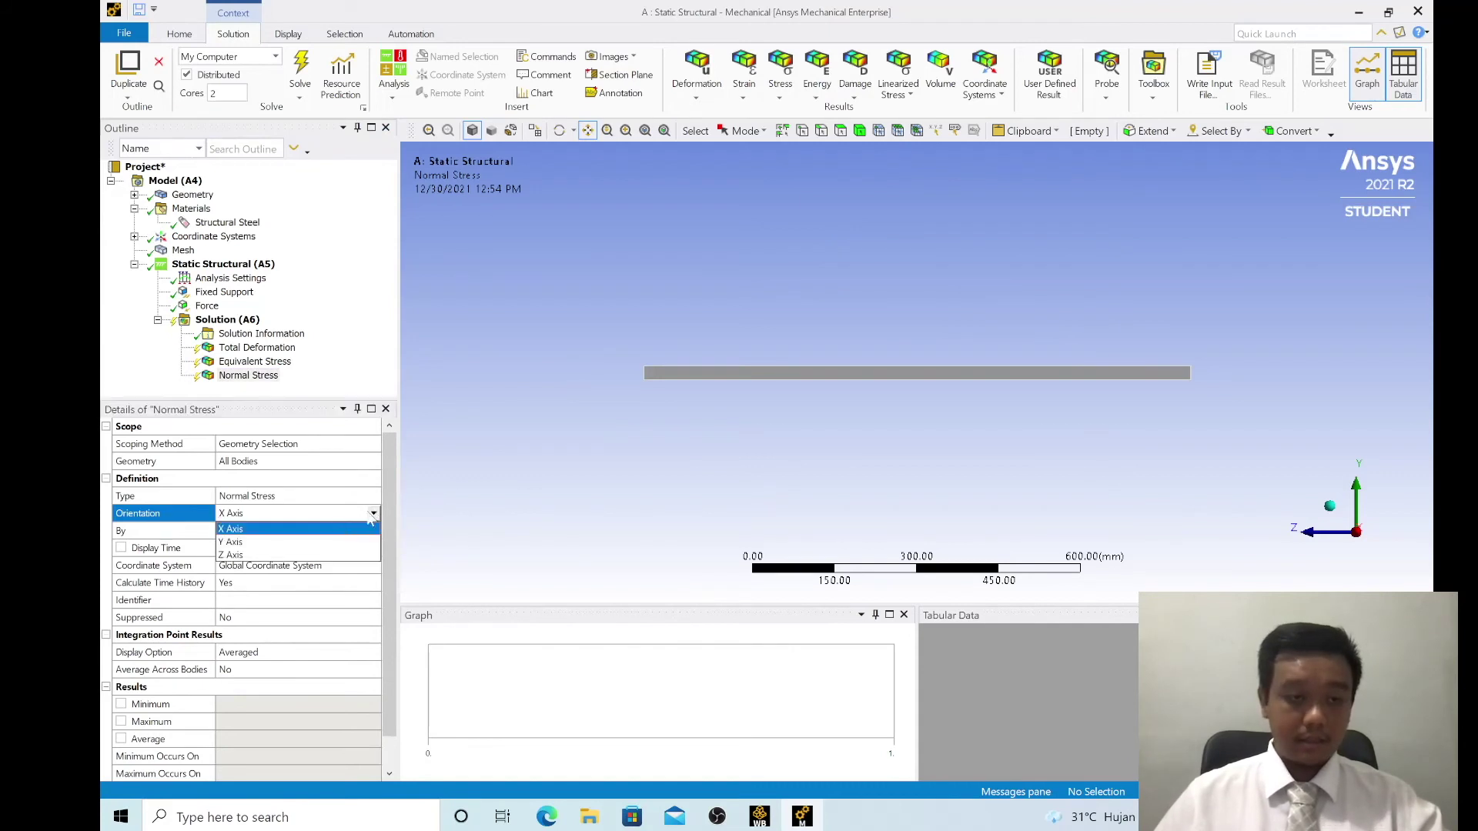
left_click(232, 556)
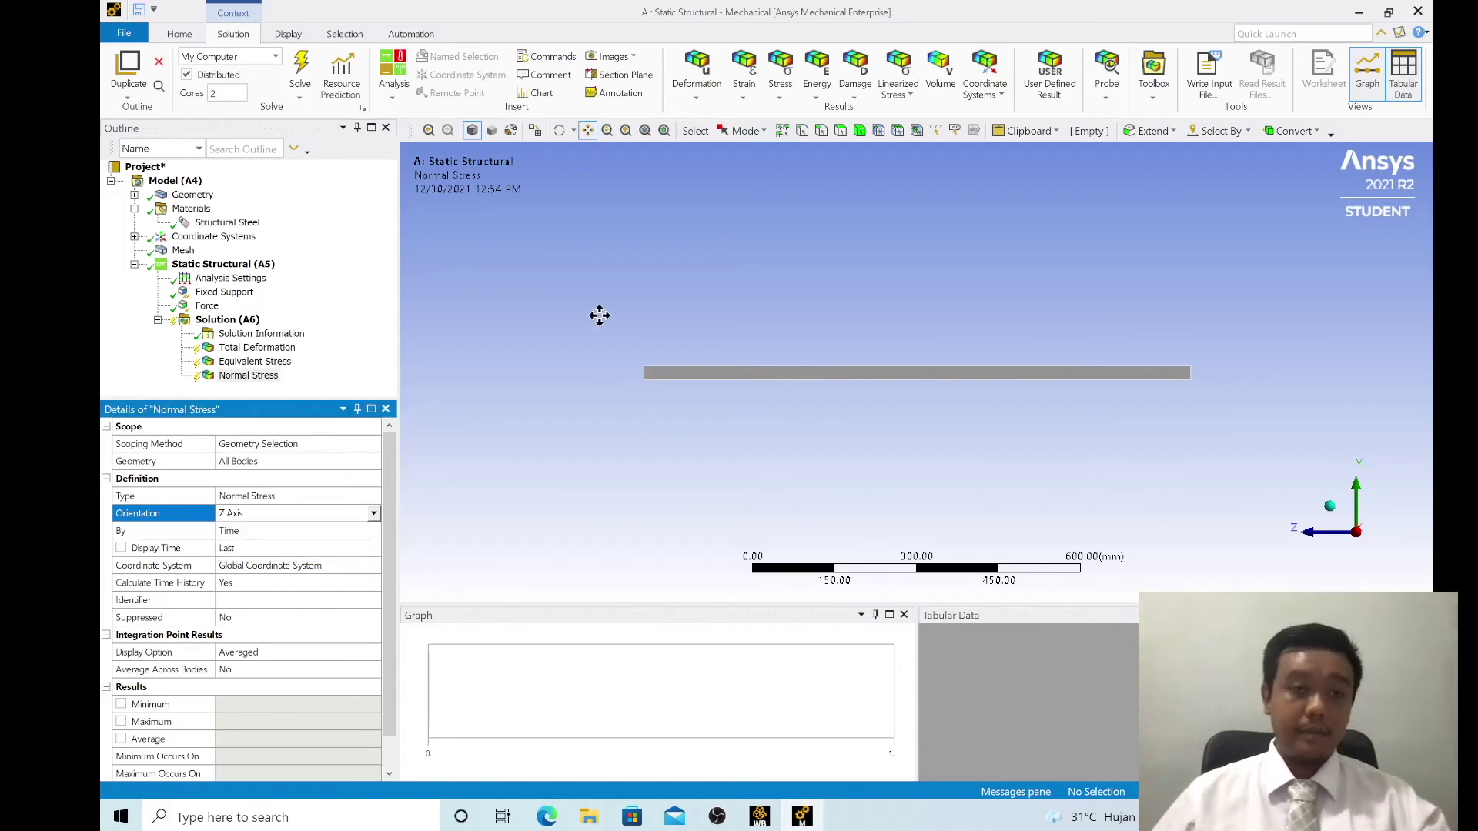
left_click(301, 71)
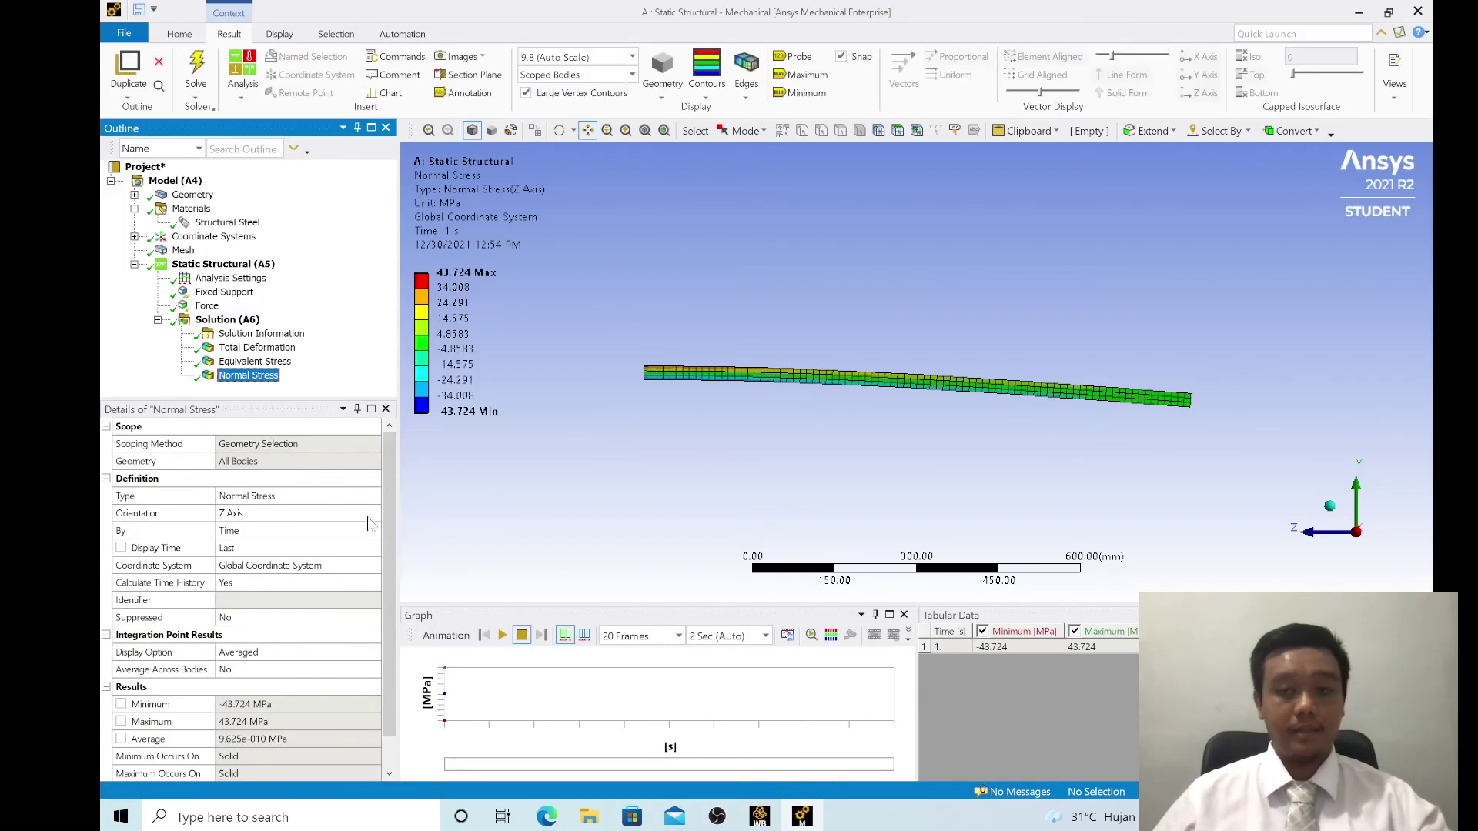
Step: Show the total deformation at True Scale and at 4.9 (0.5x Auto) scale, and play and stop its animation
left_click(254, 347)
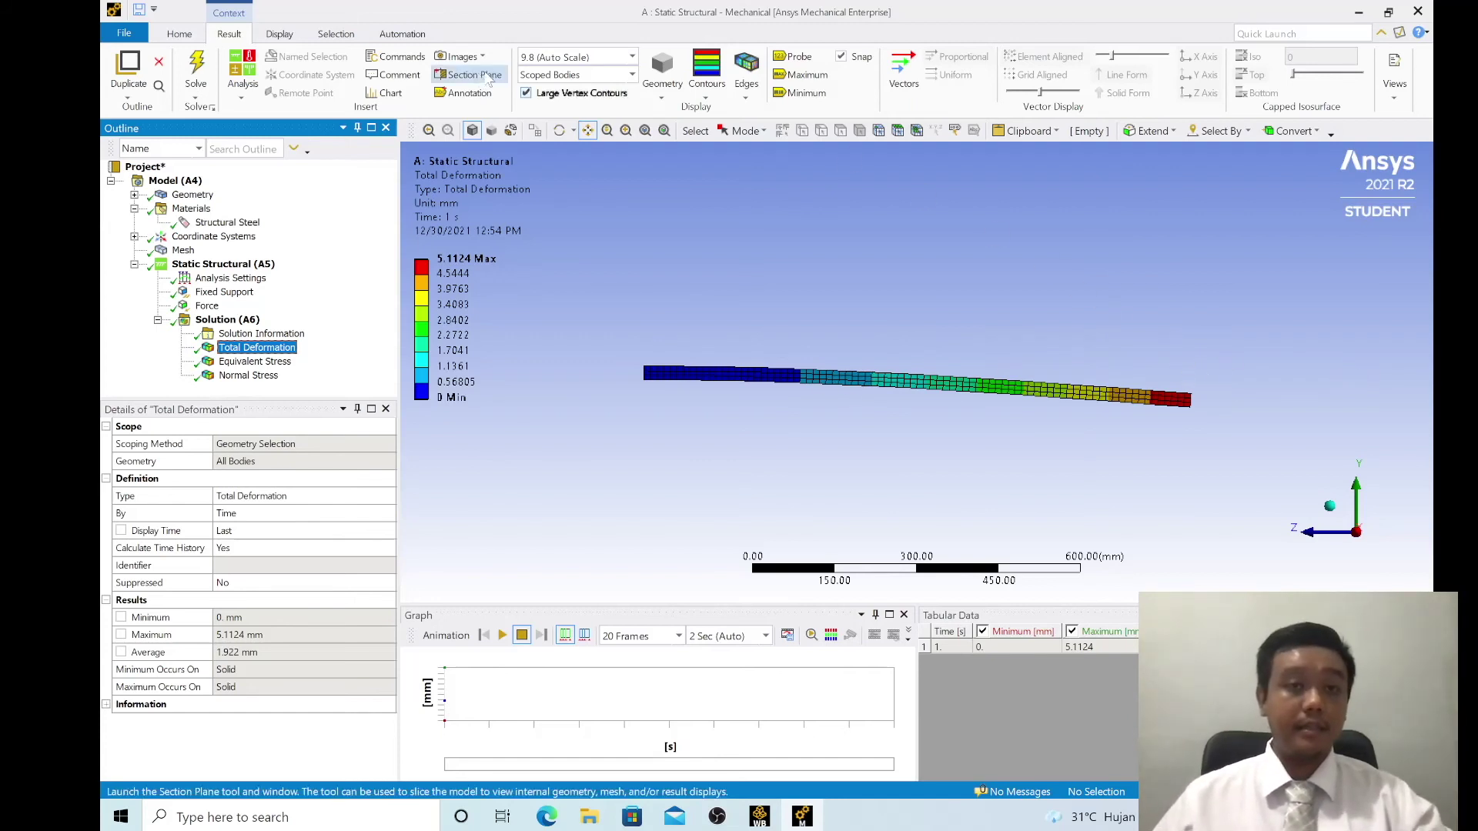
left_click(632, 59)
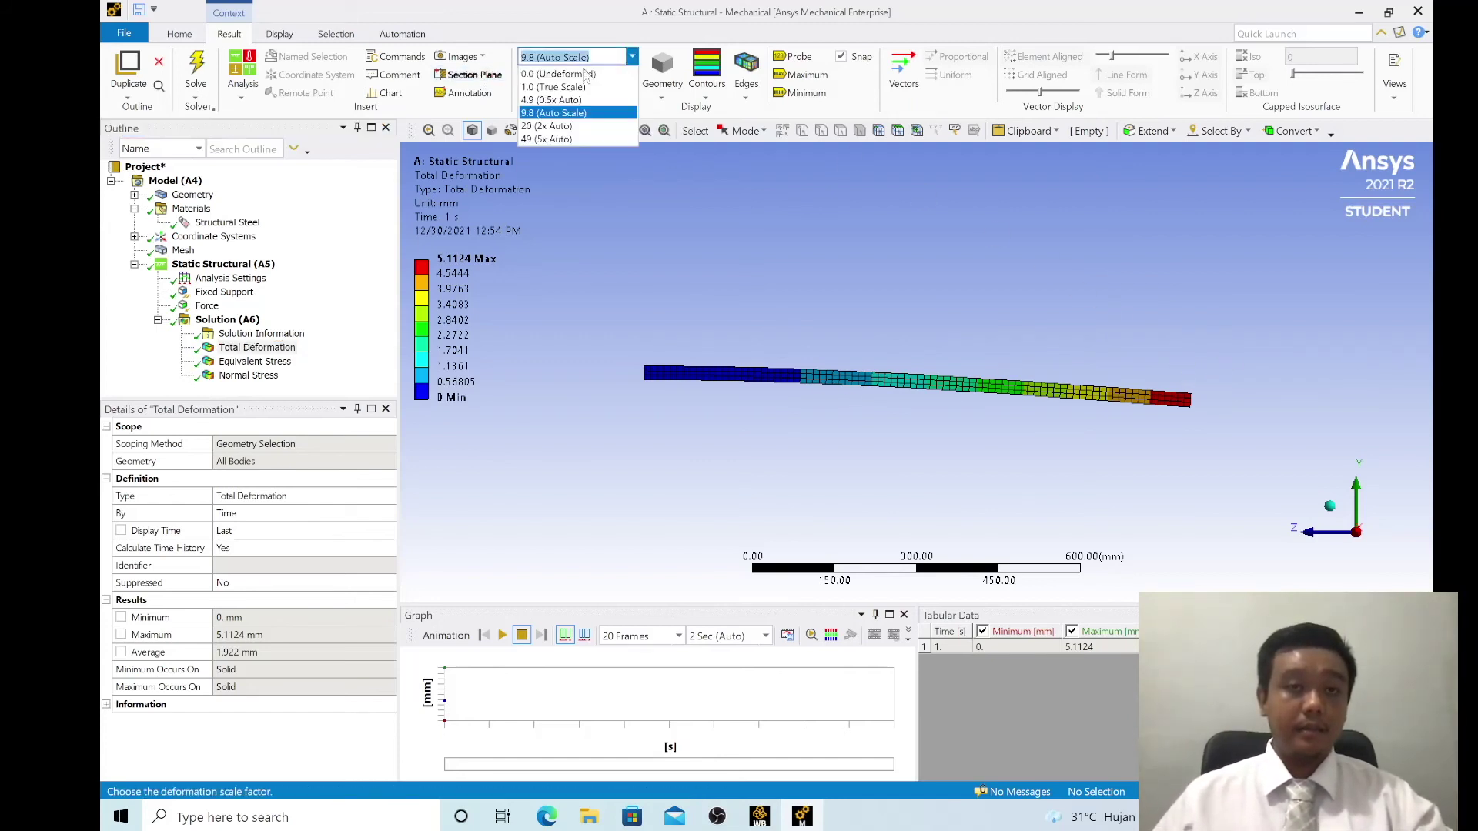
left_click(553, 87)
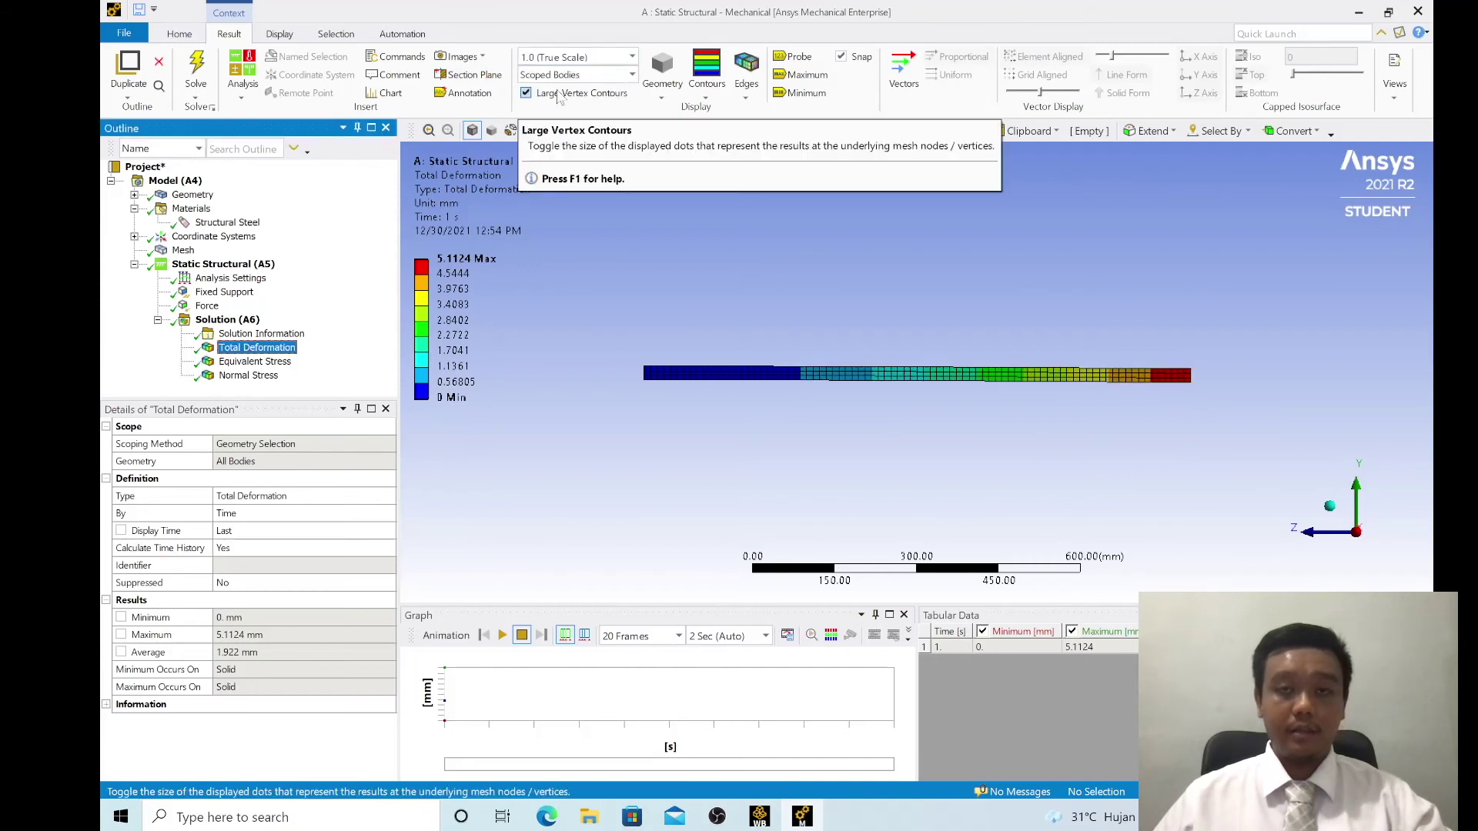
left_click(632, 57)
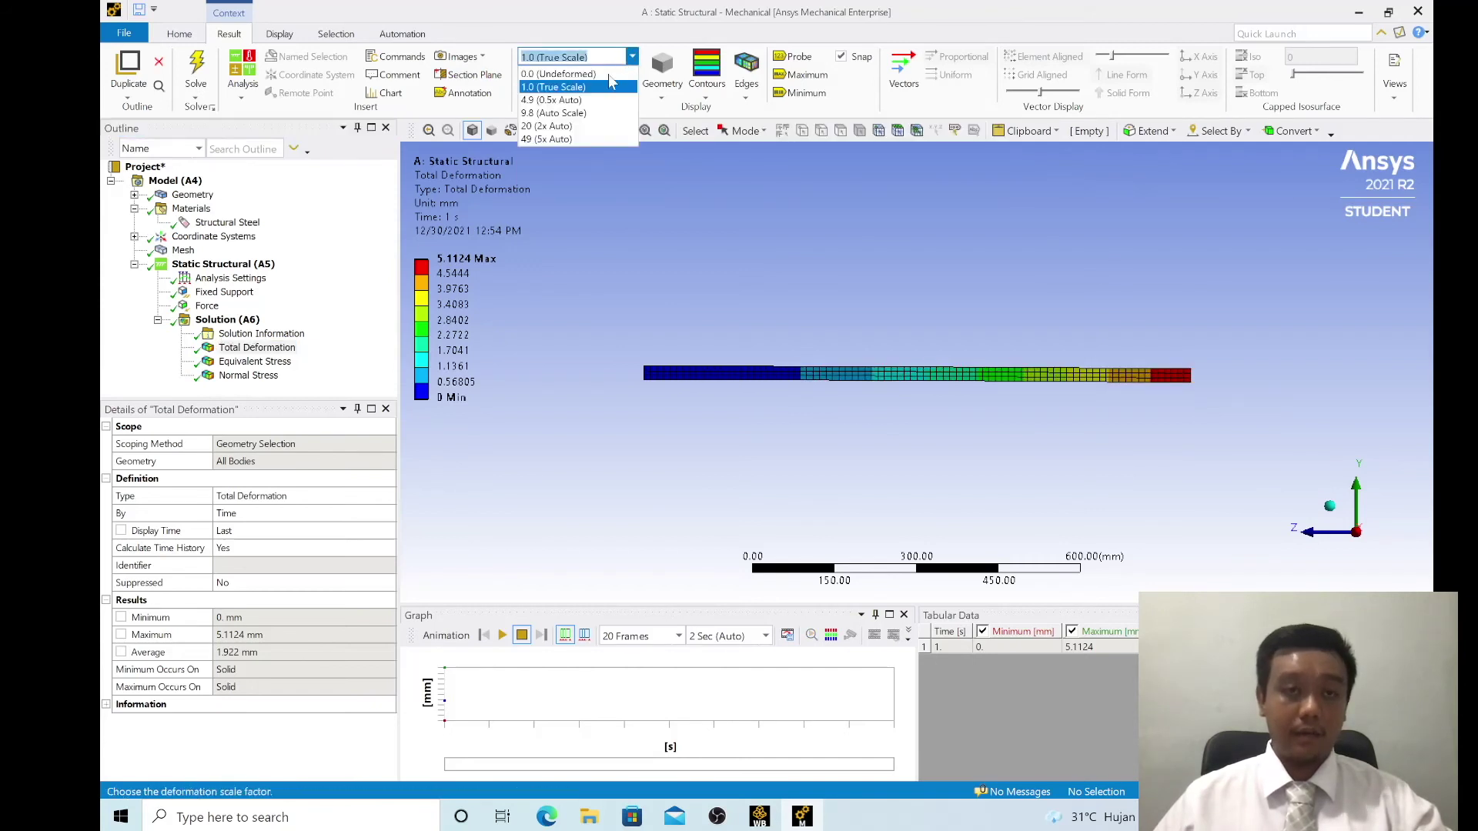
left_click(565, 100)
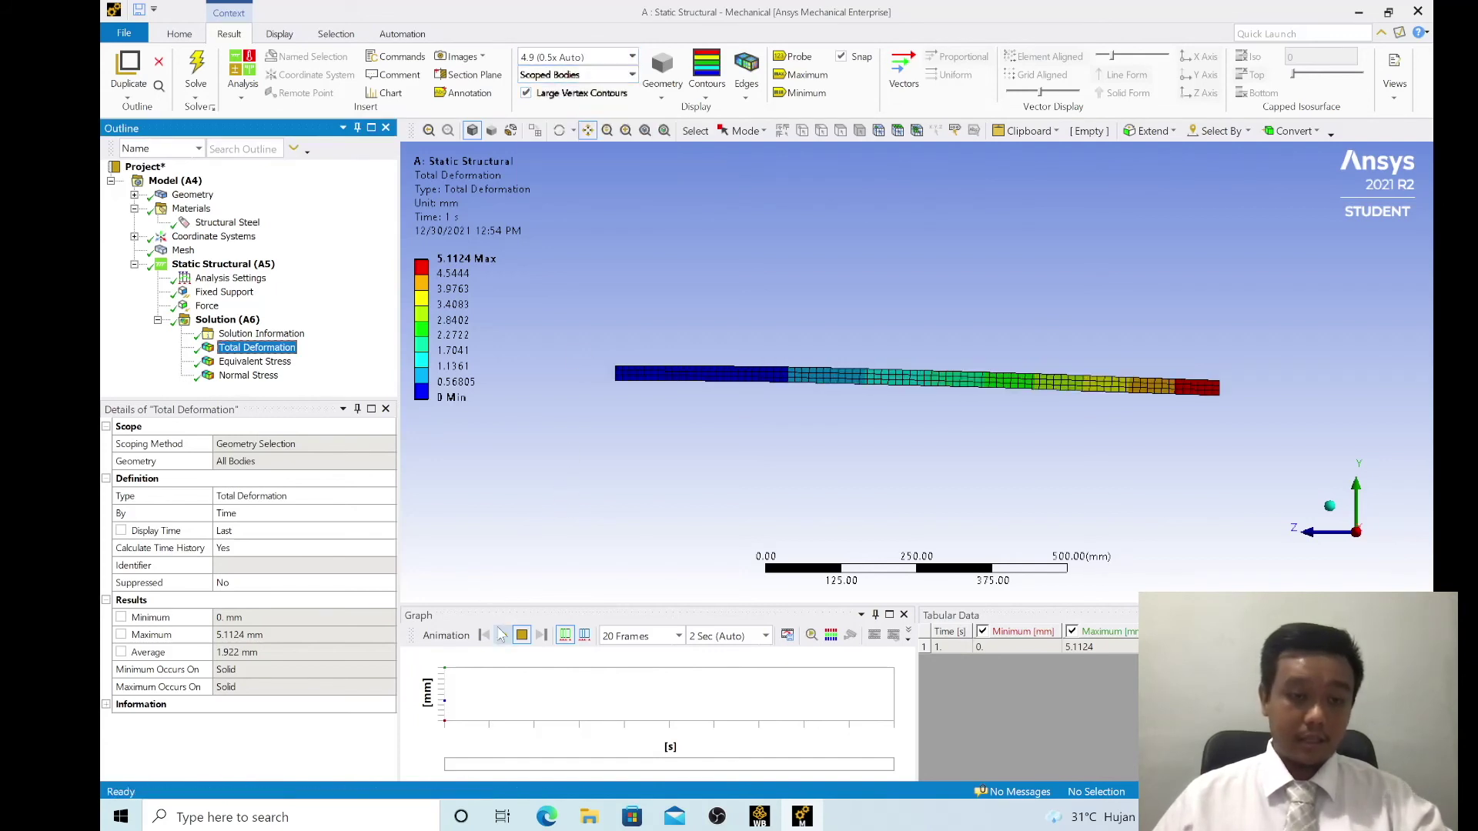
left_click(502, 636)
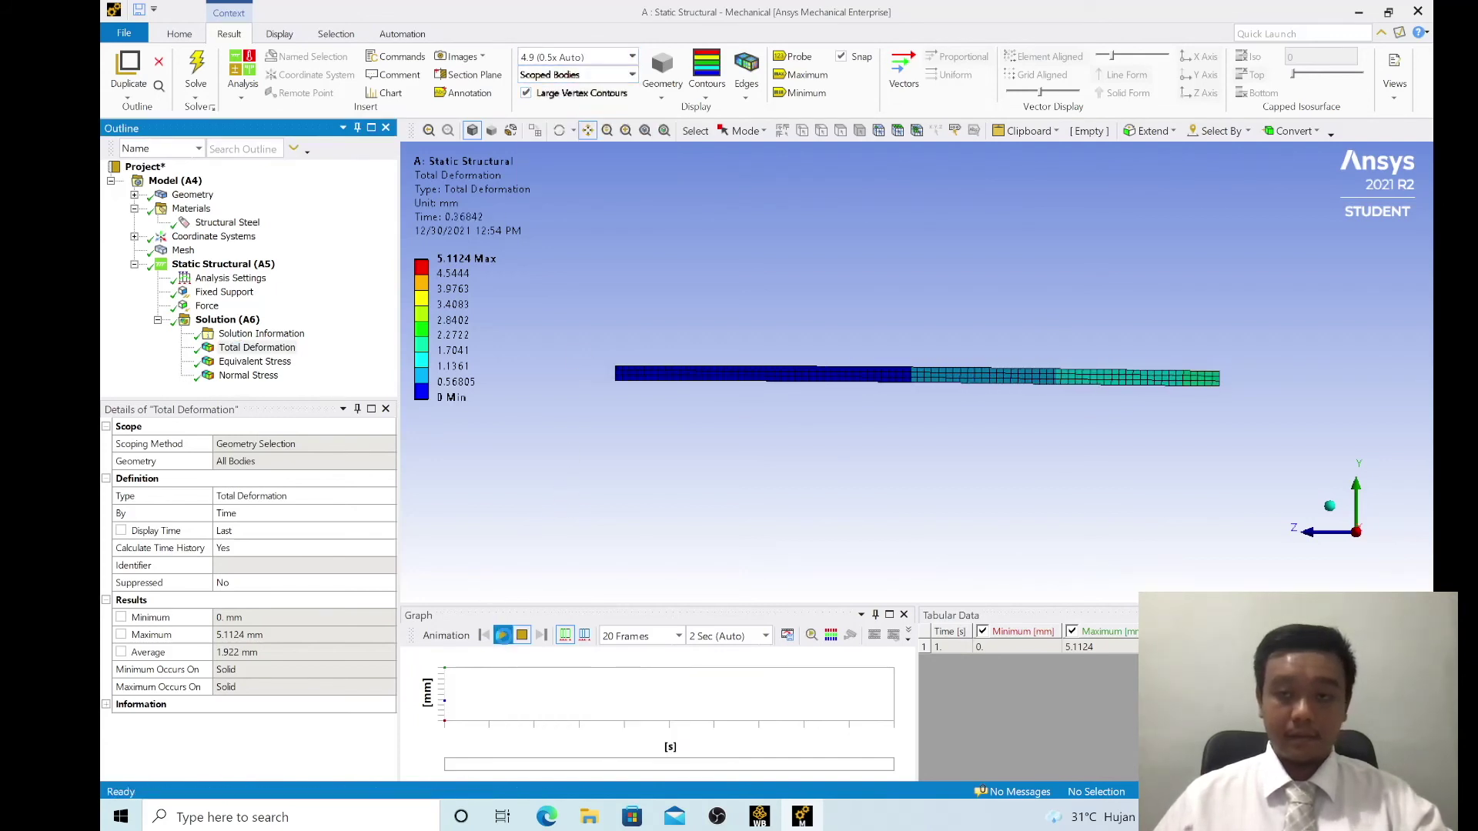
left_click(521, 636)
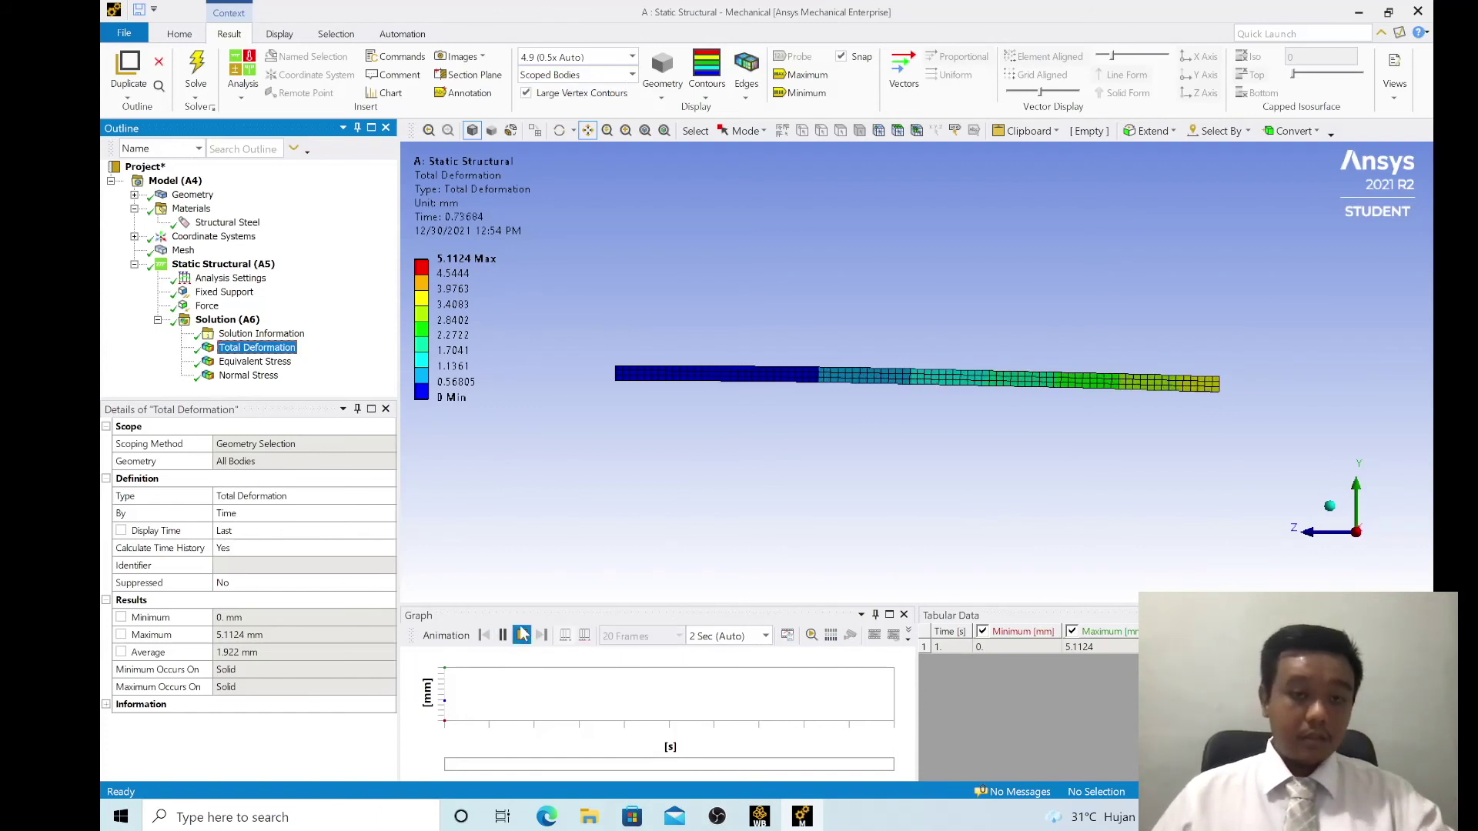
Step: Examine the equivalent stress contours close up at the beam's fixed end
left_click(254, 362)
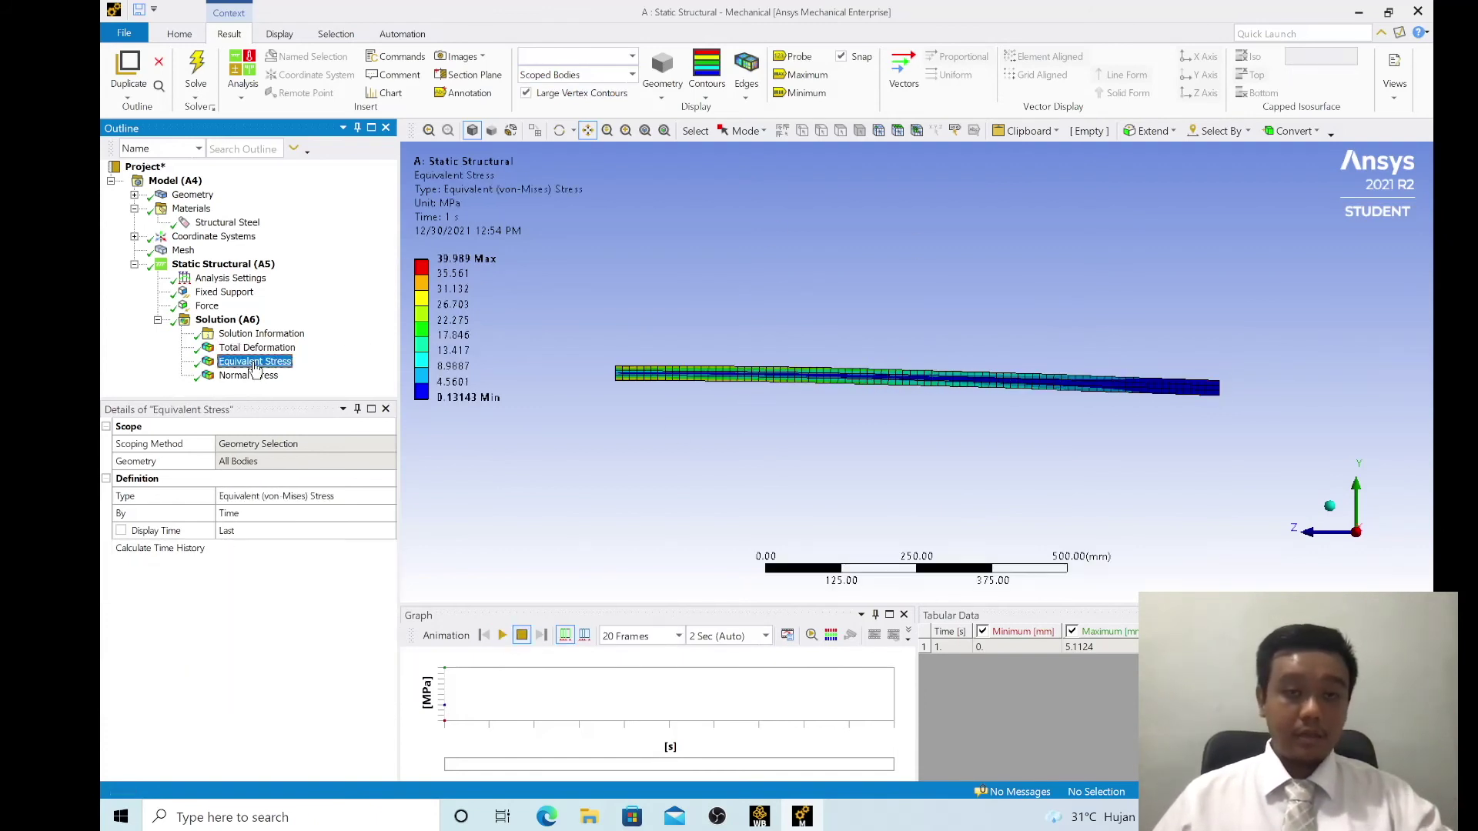
scroll(645, 378, "up", 3)
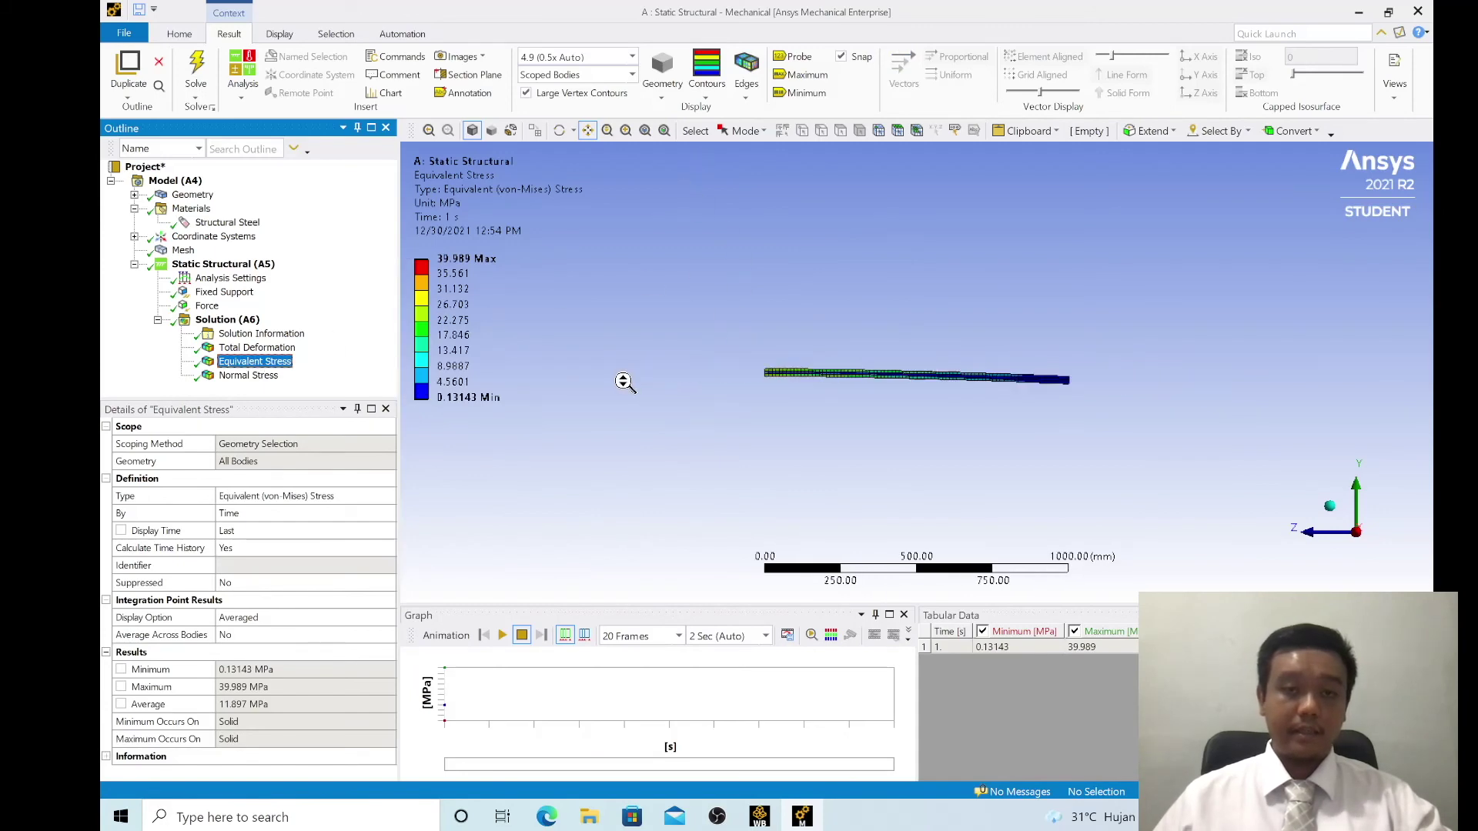
scroll(788, 368, "up", 4)
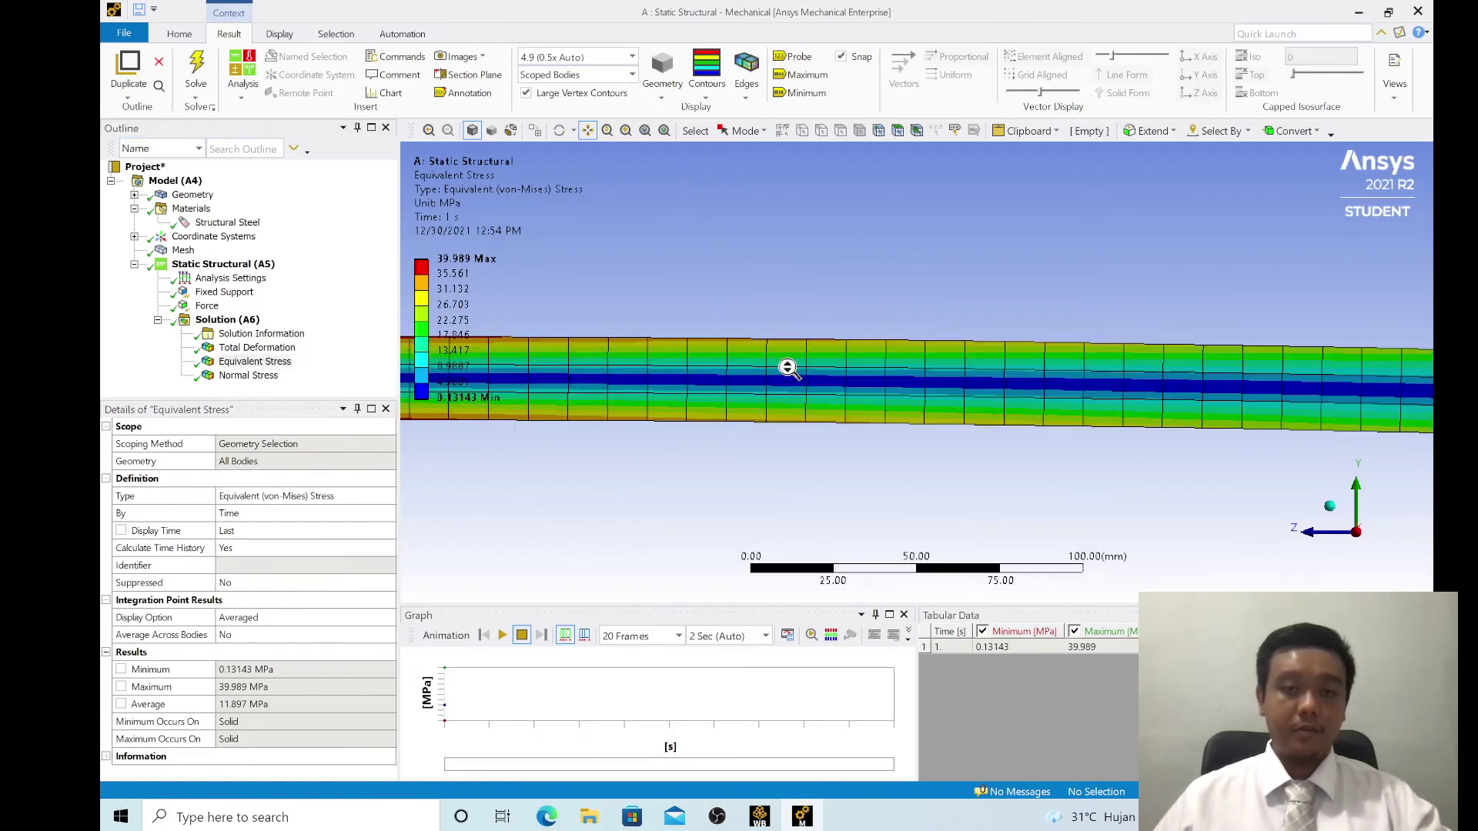
left_click_drag(788, 369, 1194, 352)
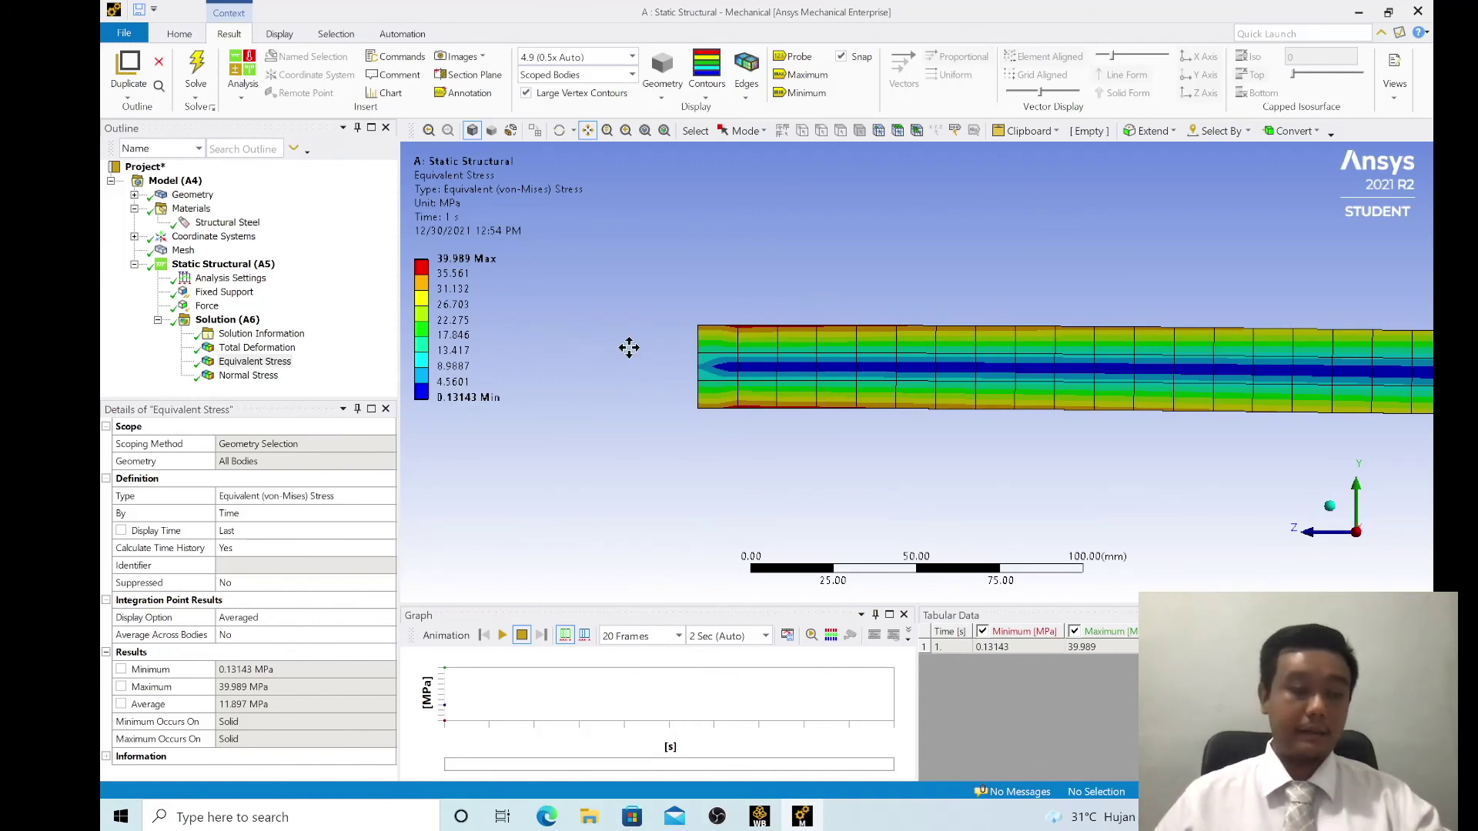
Step: Examine the Z-axis normal stress distribution through the beam's depth near the fixed end
left_click(242, 376)
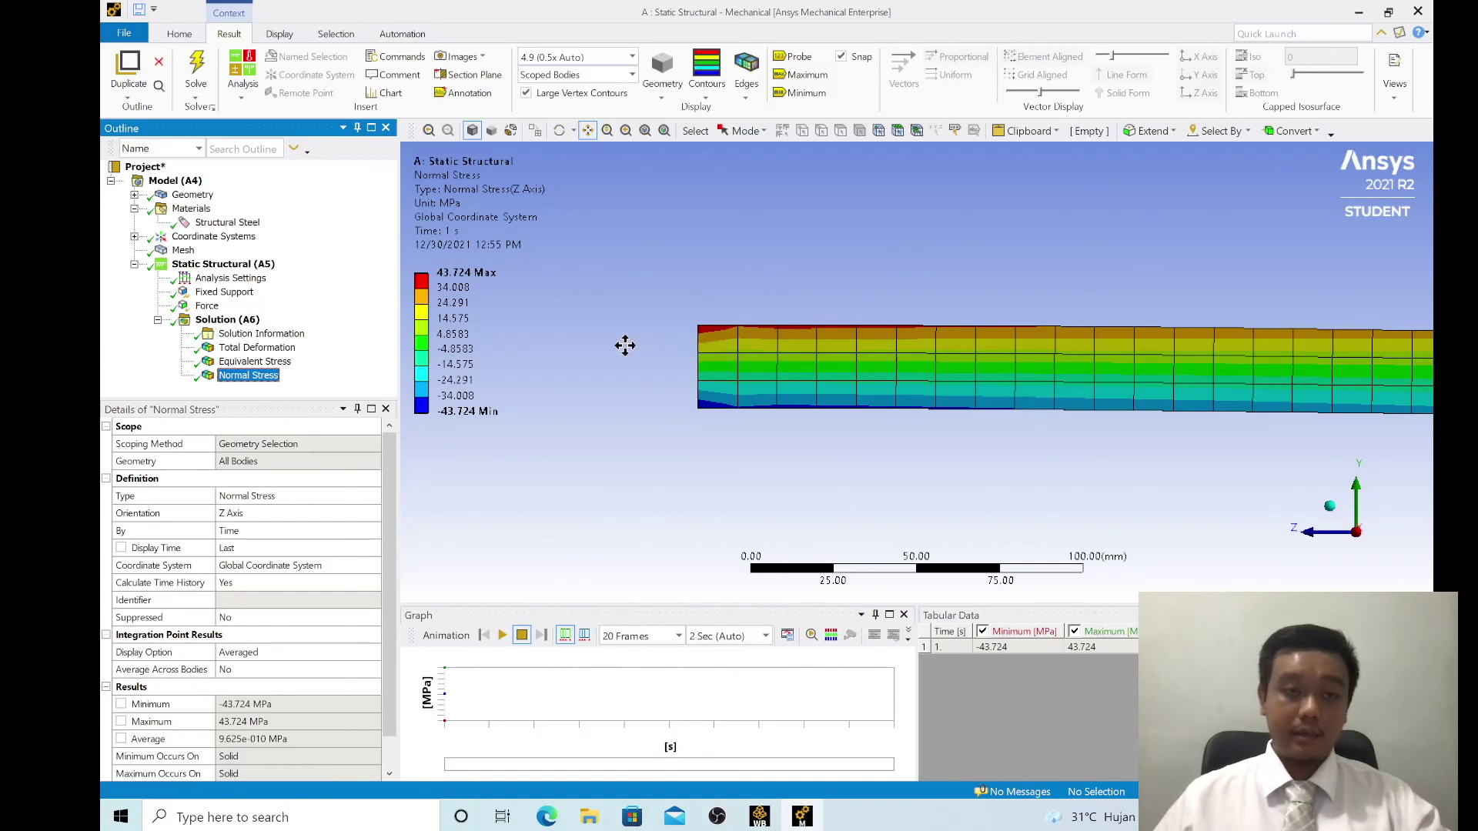
left_click_drag(776, 366, 738, 347)
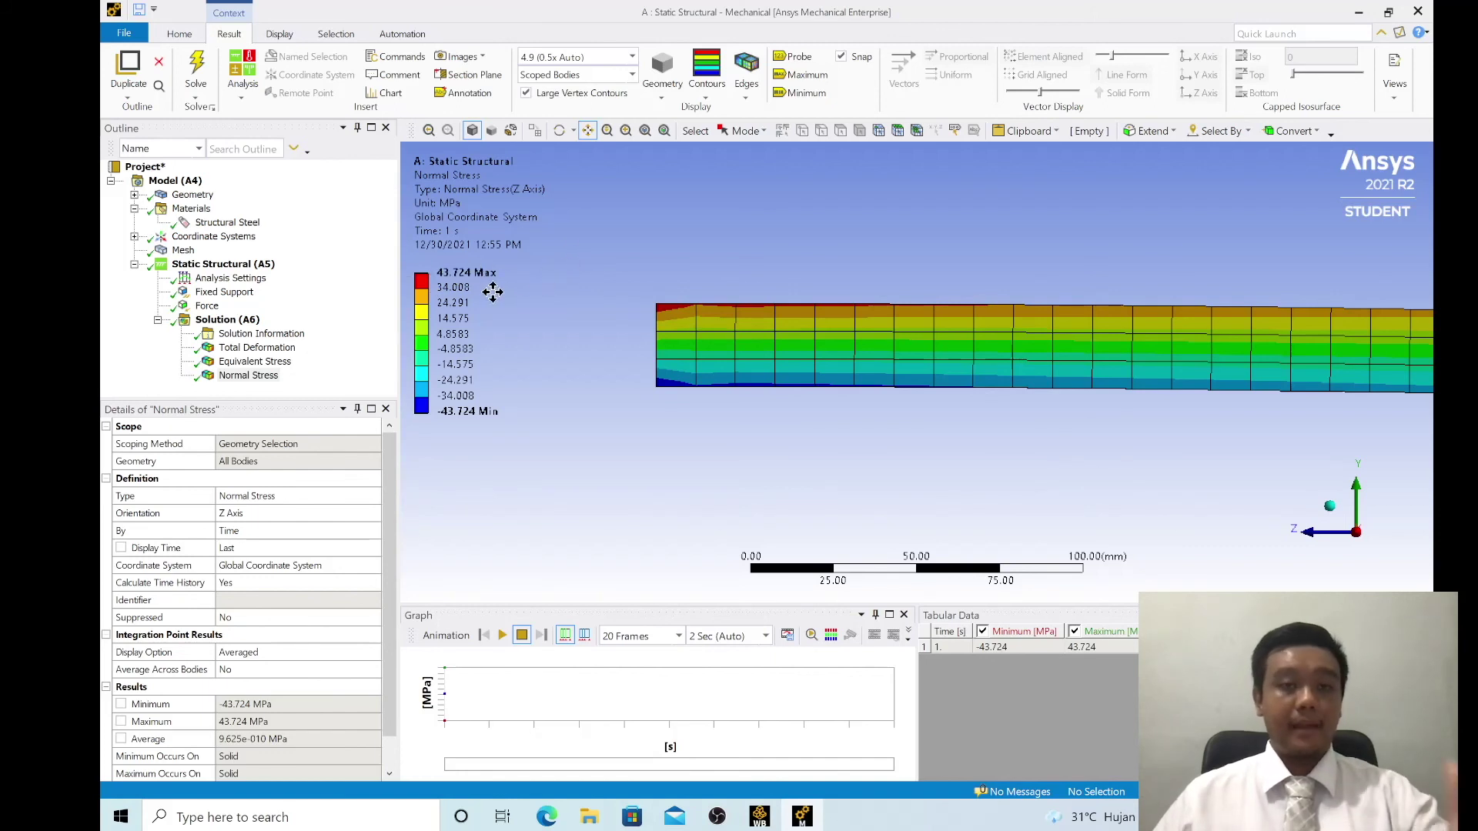
scroll(452, 445, "up", 2)
left_click_drag(635, 293, 665, 308)
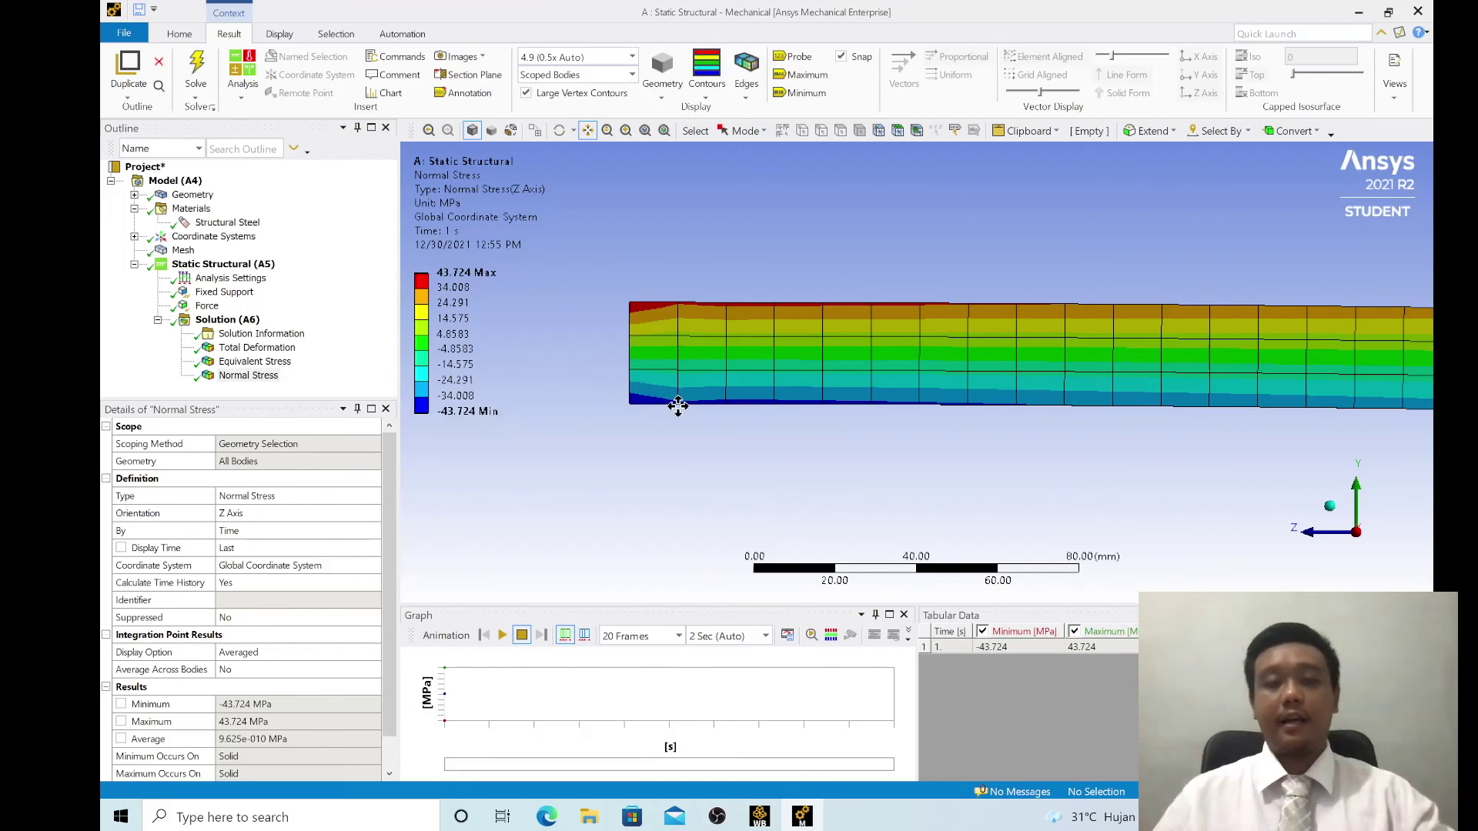
left_click_drag(1177, 339, 1165, 393)
scroll(719, 400, "down", 5)
scroll(693, 406, "up", 3)
scroll(885, 369, "up", 8)
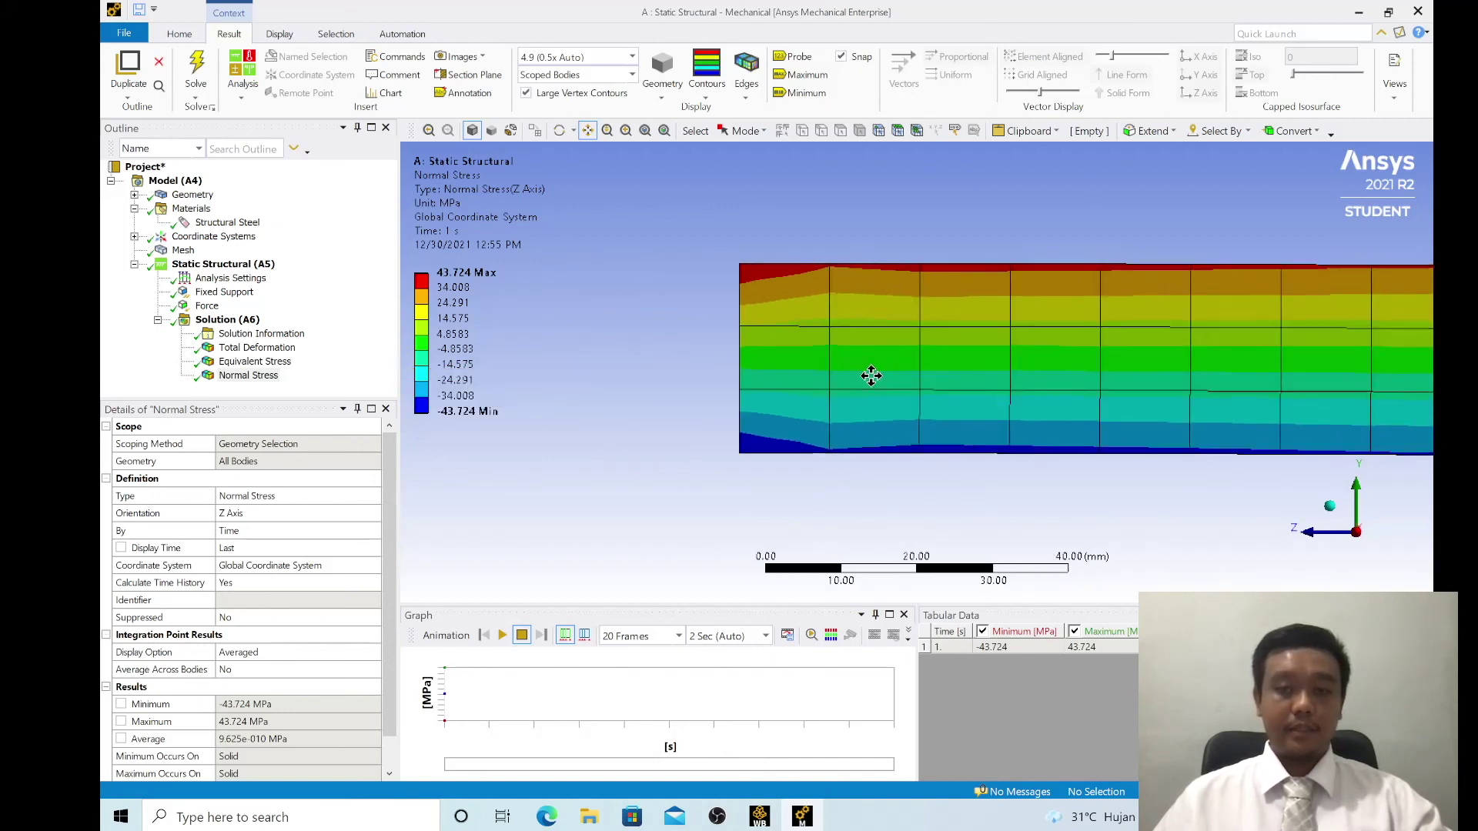
scroll(753, 395, "down", 4)
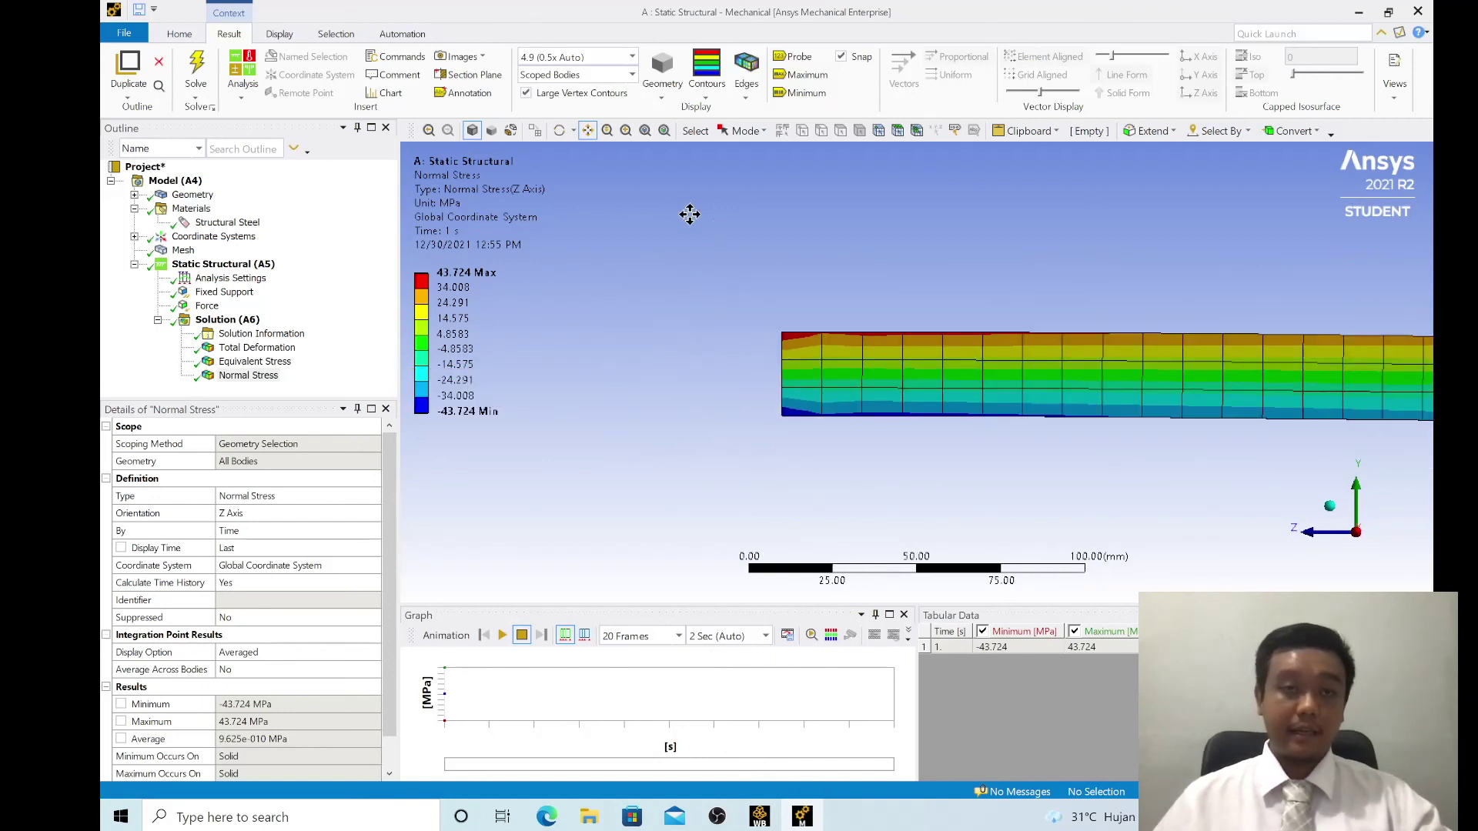
Step: Inspect the normal stress on the beam's upper face near the fixed end in a tilted 3D view
left_click(559, 130)
left_click_drag(836, 320, 878, 362)
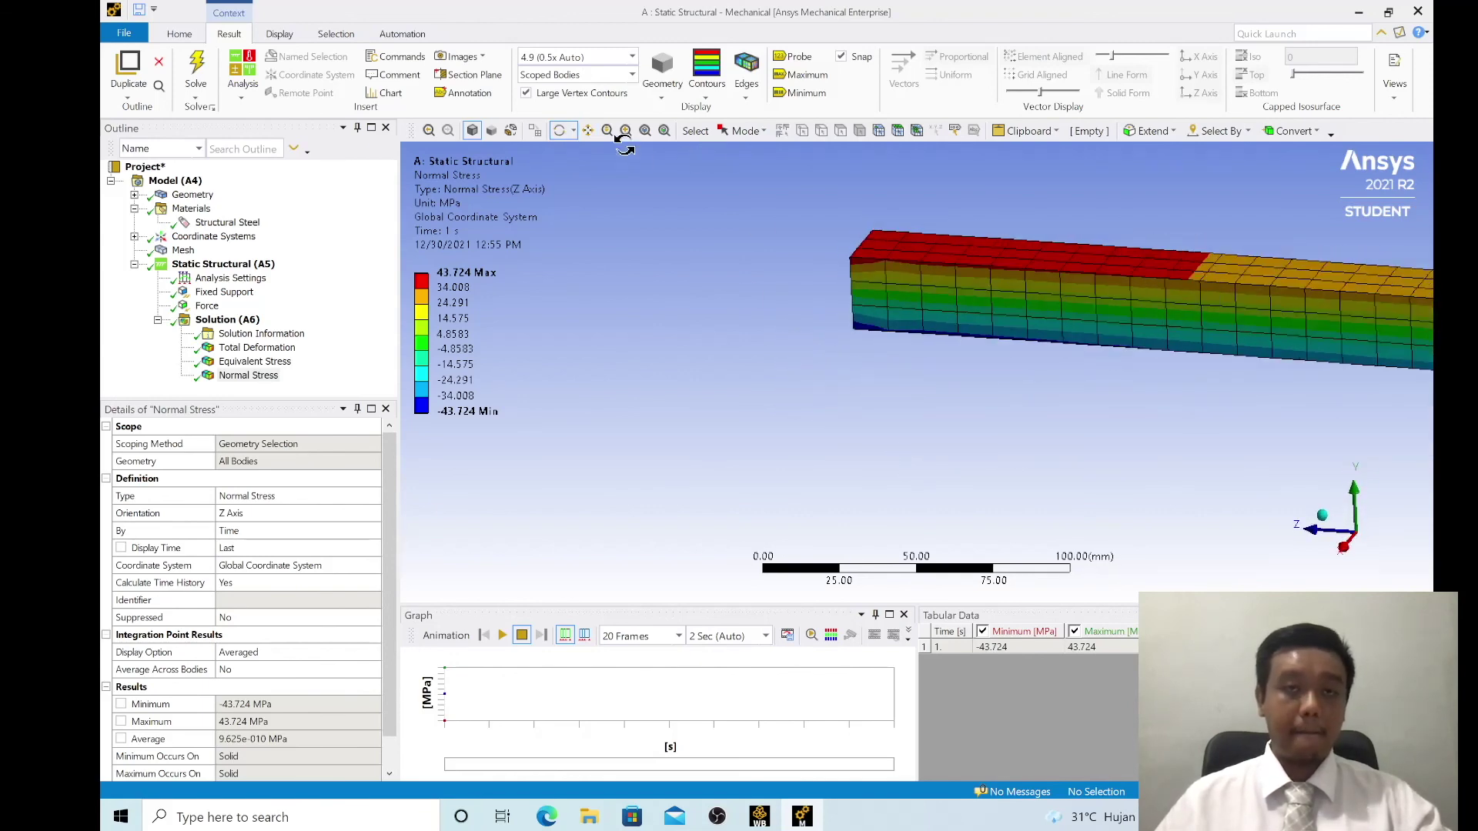
left_click(587, 130)
left_click_drag(809, 259, 518, 357)
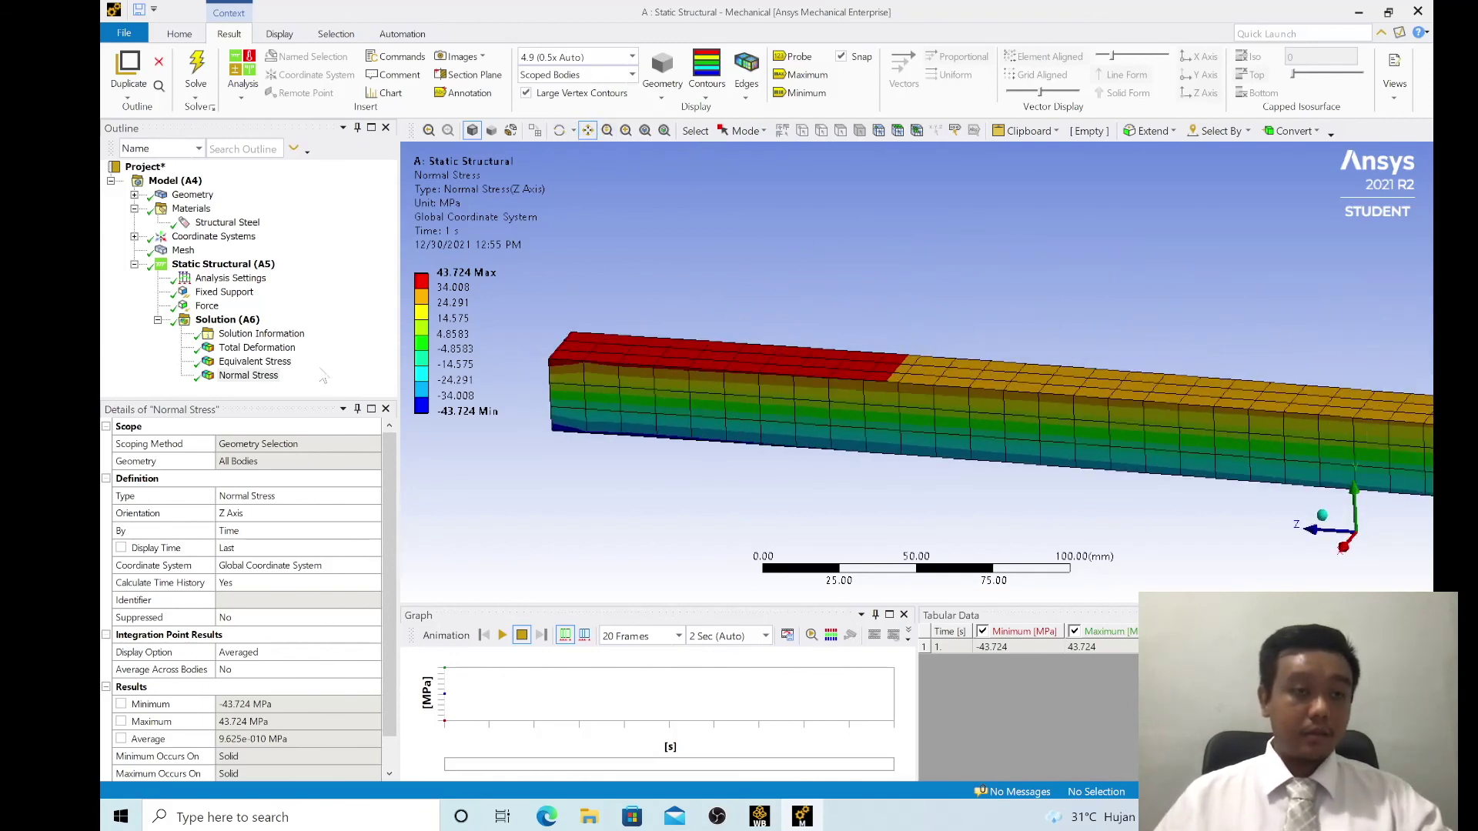
Step: Review the equivalent stress in the tilted view and the total deformation along the whole beam
left_click(266, 362)
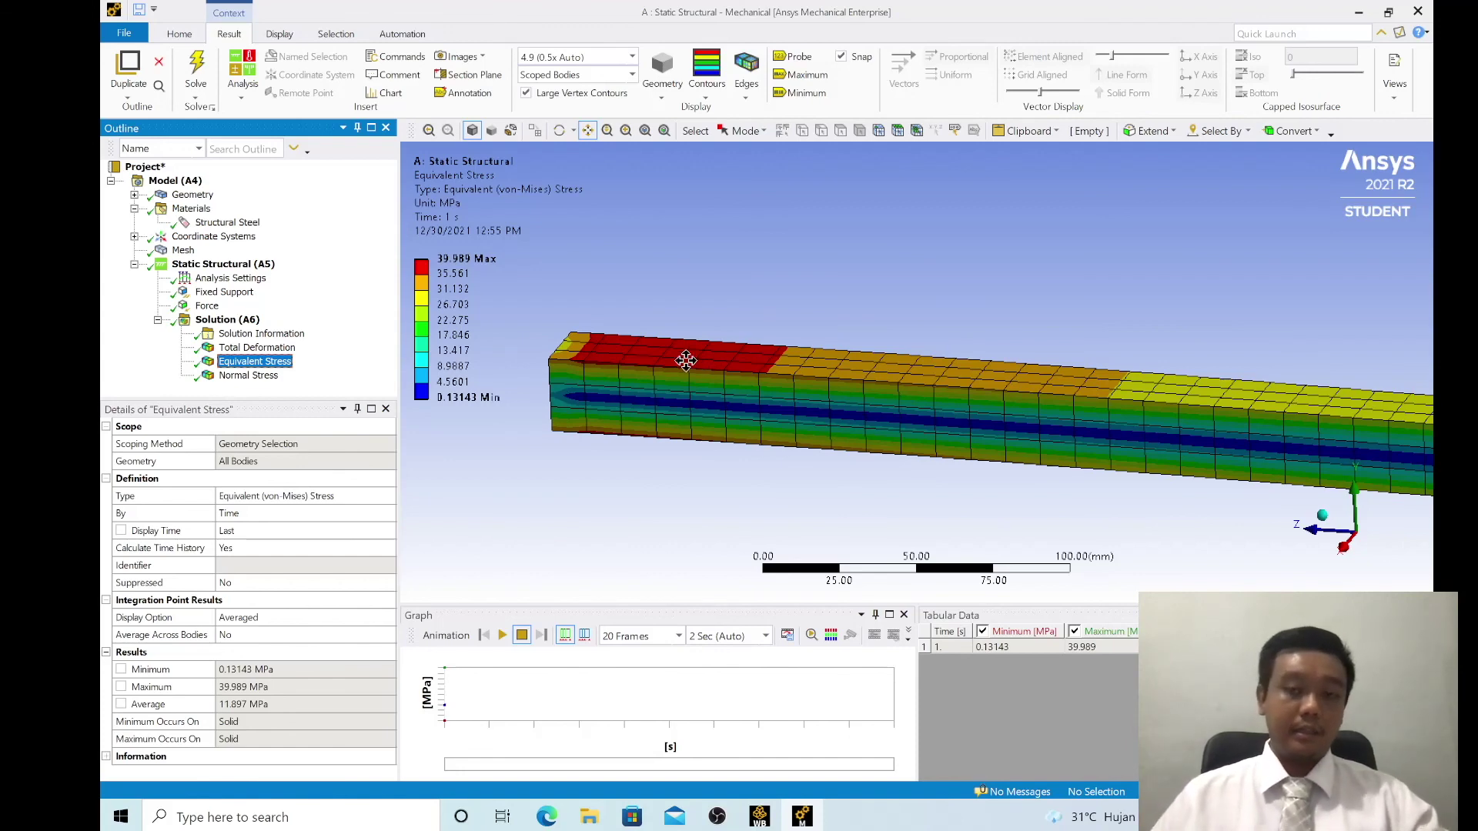
left_click(257, 348)
scroll(907, 337, "down", 4)
left_click_drag(940, 344, 688, 329)
scroll(689, 329, "down", 1)
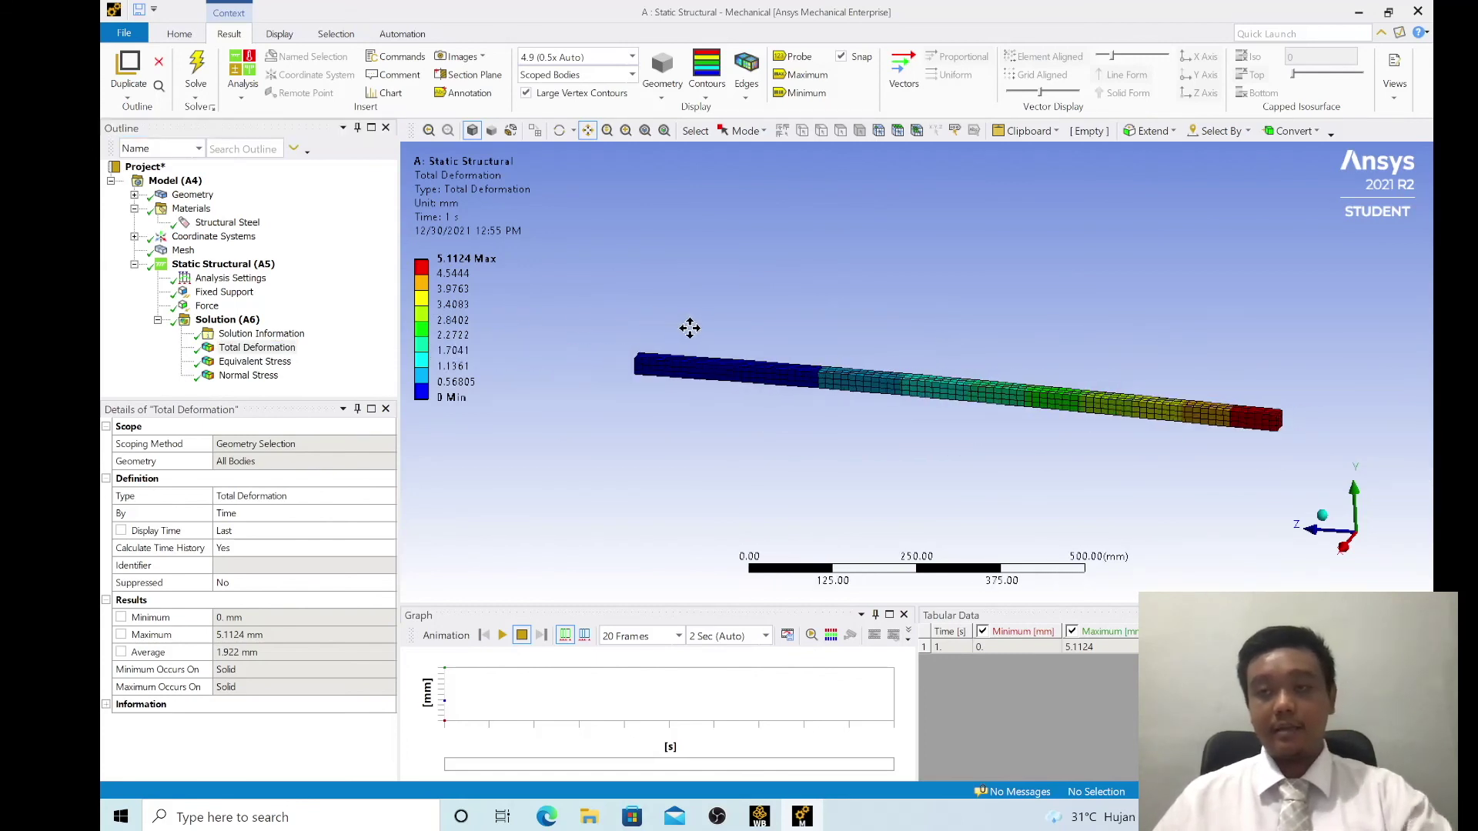